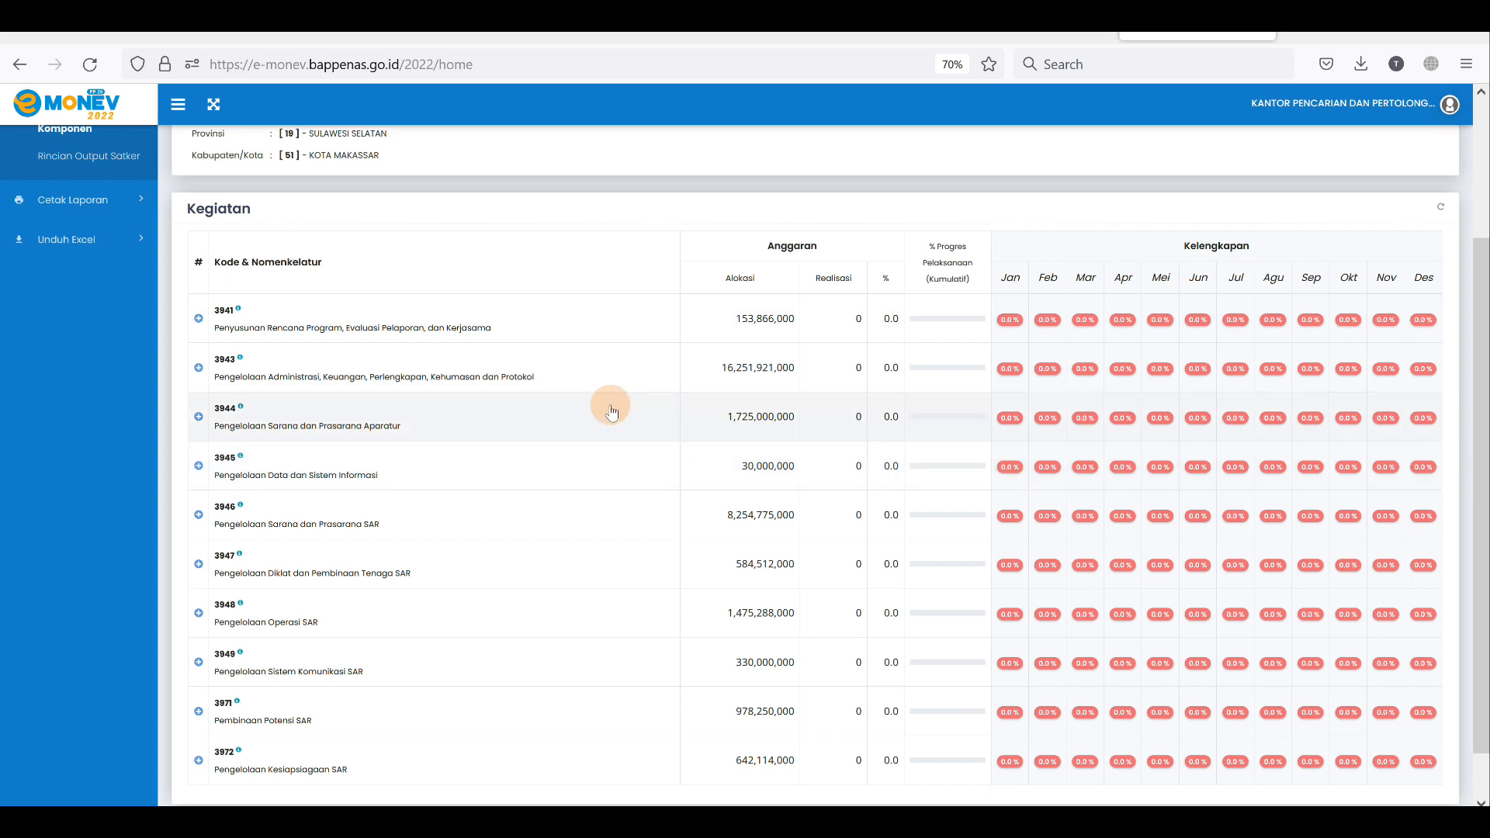
Expand activity 3941 down to output 3941.EBD.953 and open its component 3941.EBD.953.051, Pelaksanaan Pemantauan dan Evaluasi.
{"action": "scroll", "coordinate": [610, 493], "scroll_direction": "up", "scroll_amount": 1}
{"action": "scroll", "coordinate": [559, 413], "scroll_direction": "up", "scroll_amount": 1}
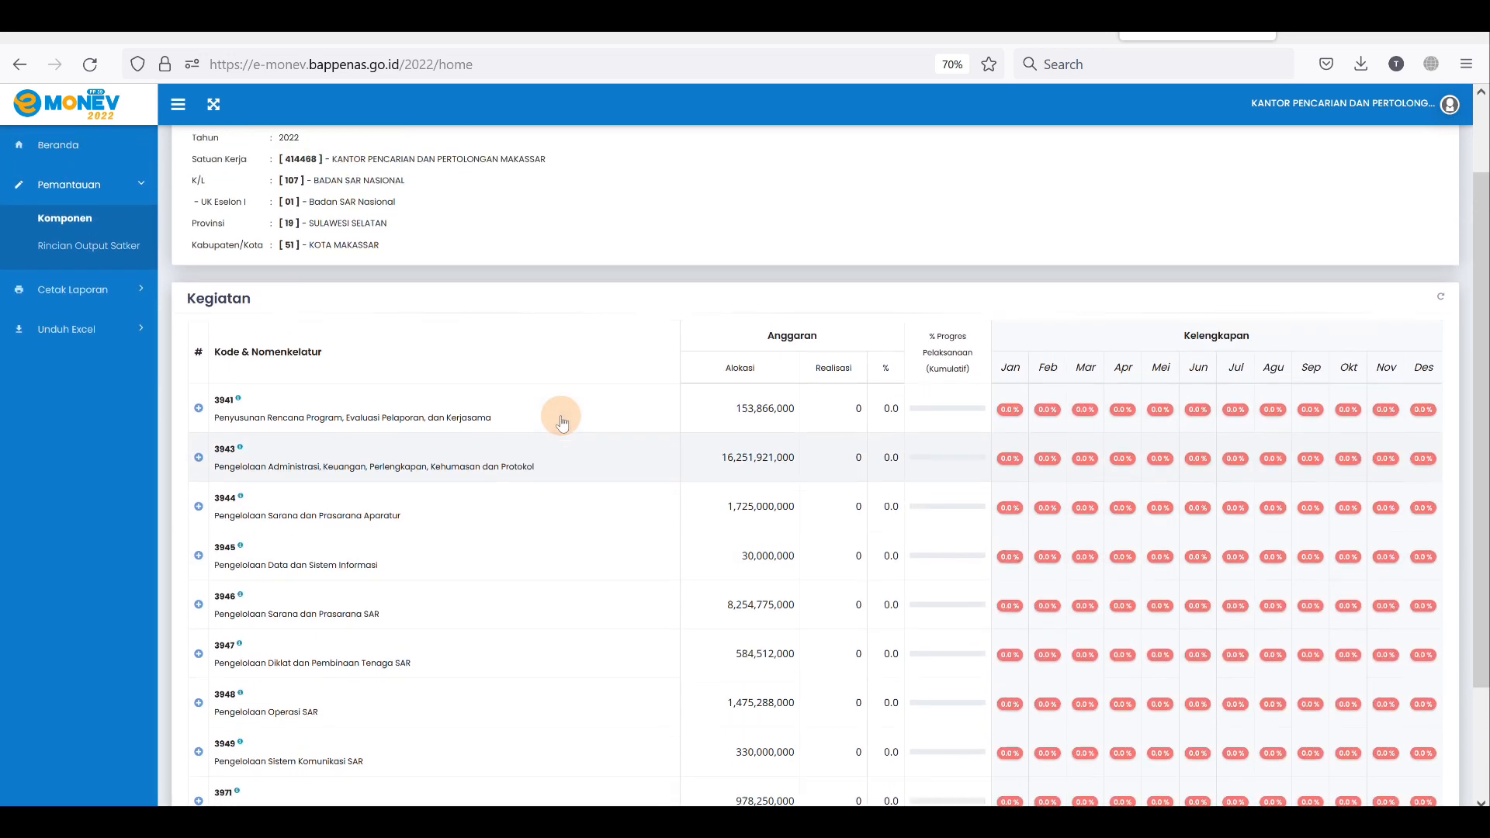
{"action": "left_click", "coordinate": [370, 409]}
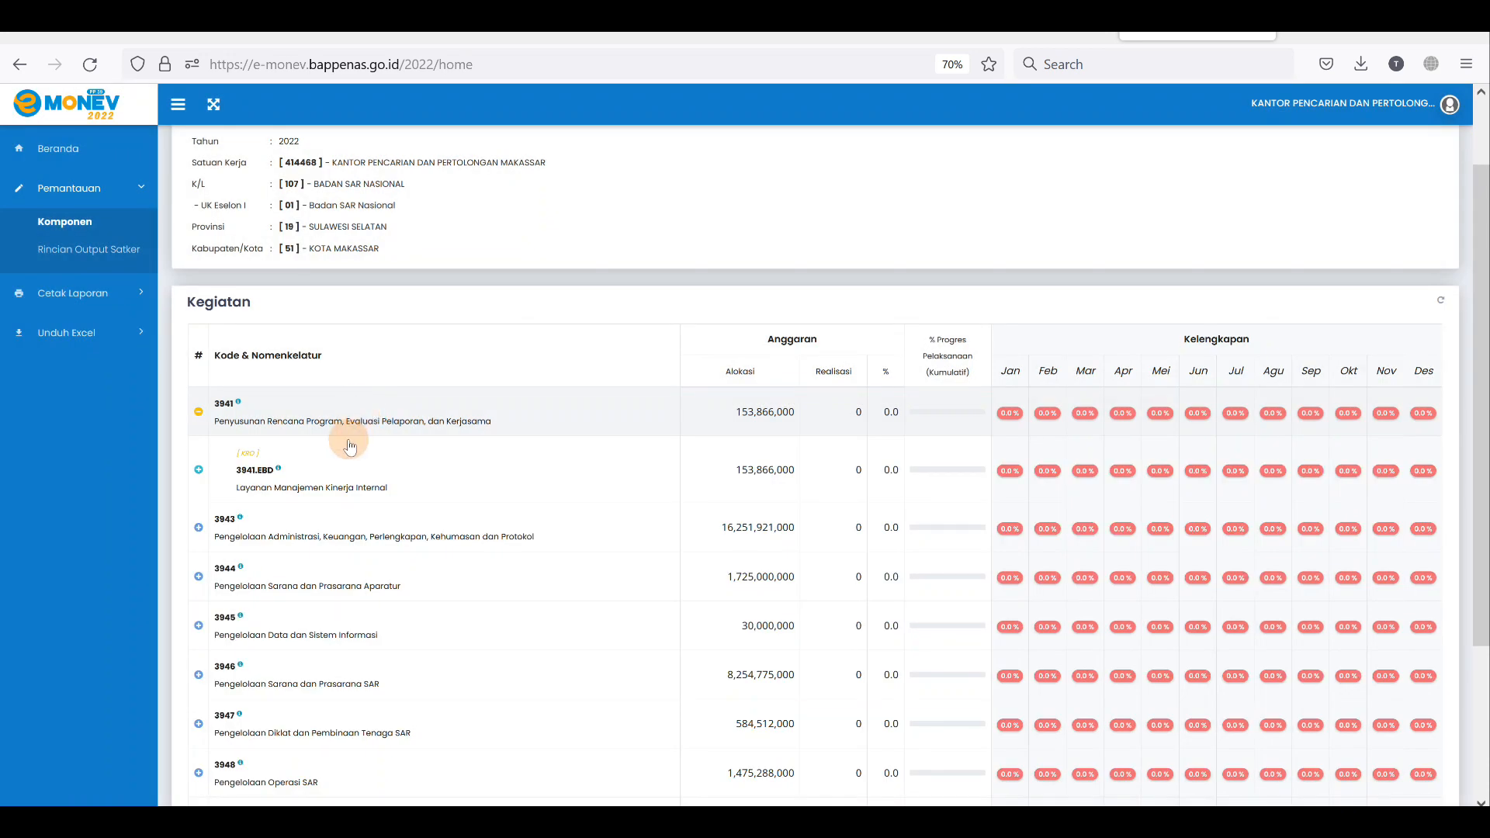
{"action": "left_click", "coordinate": [326, 487]}
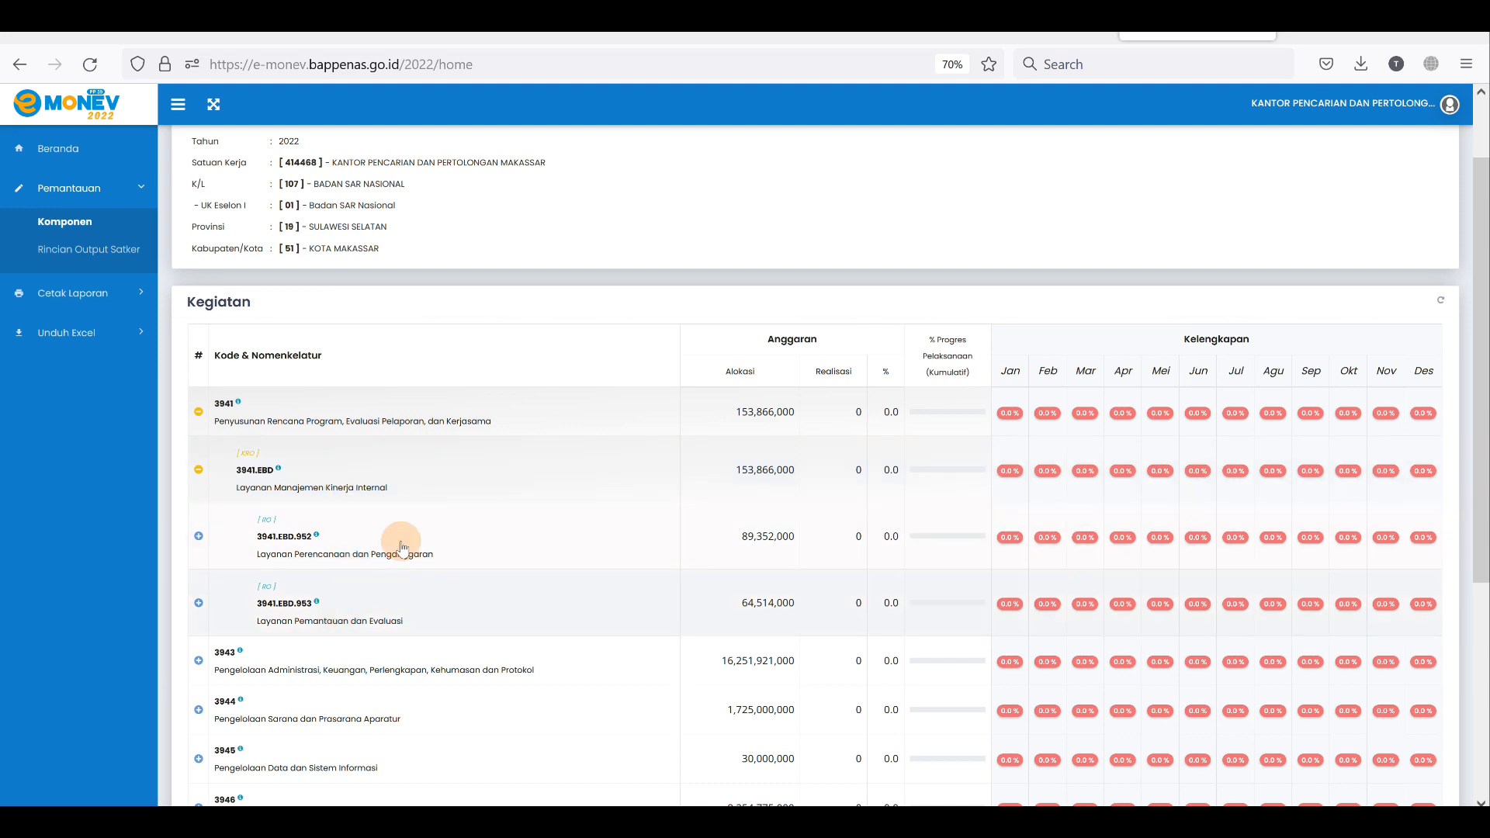
{"action": "left_click", "coordinate": [349, 618]}
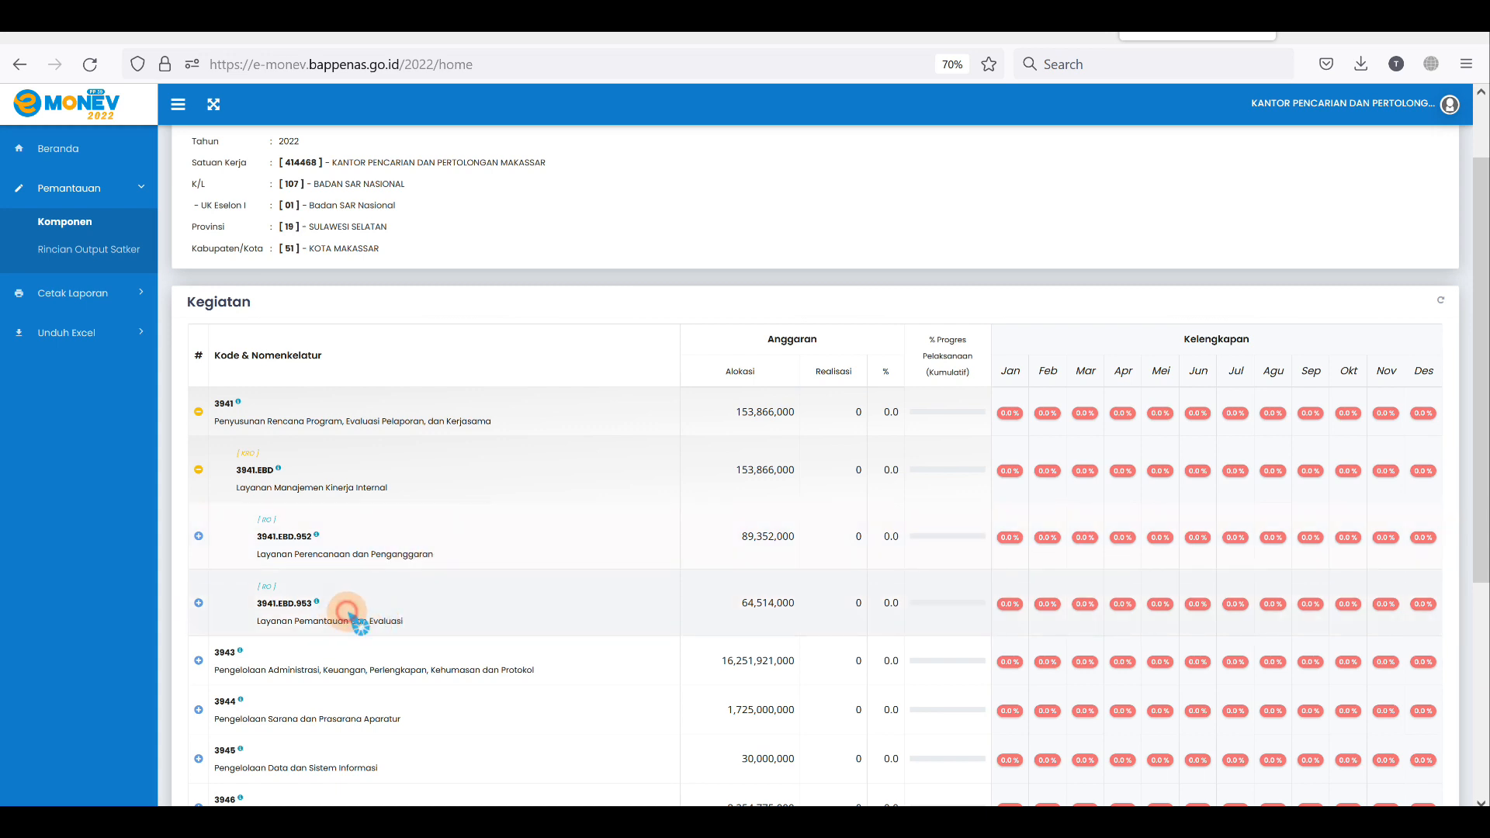
{"action": "scroll", "coordinate": [426, 568], "scroll_direction": "down", "scroll_amount": 1}
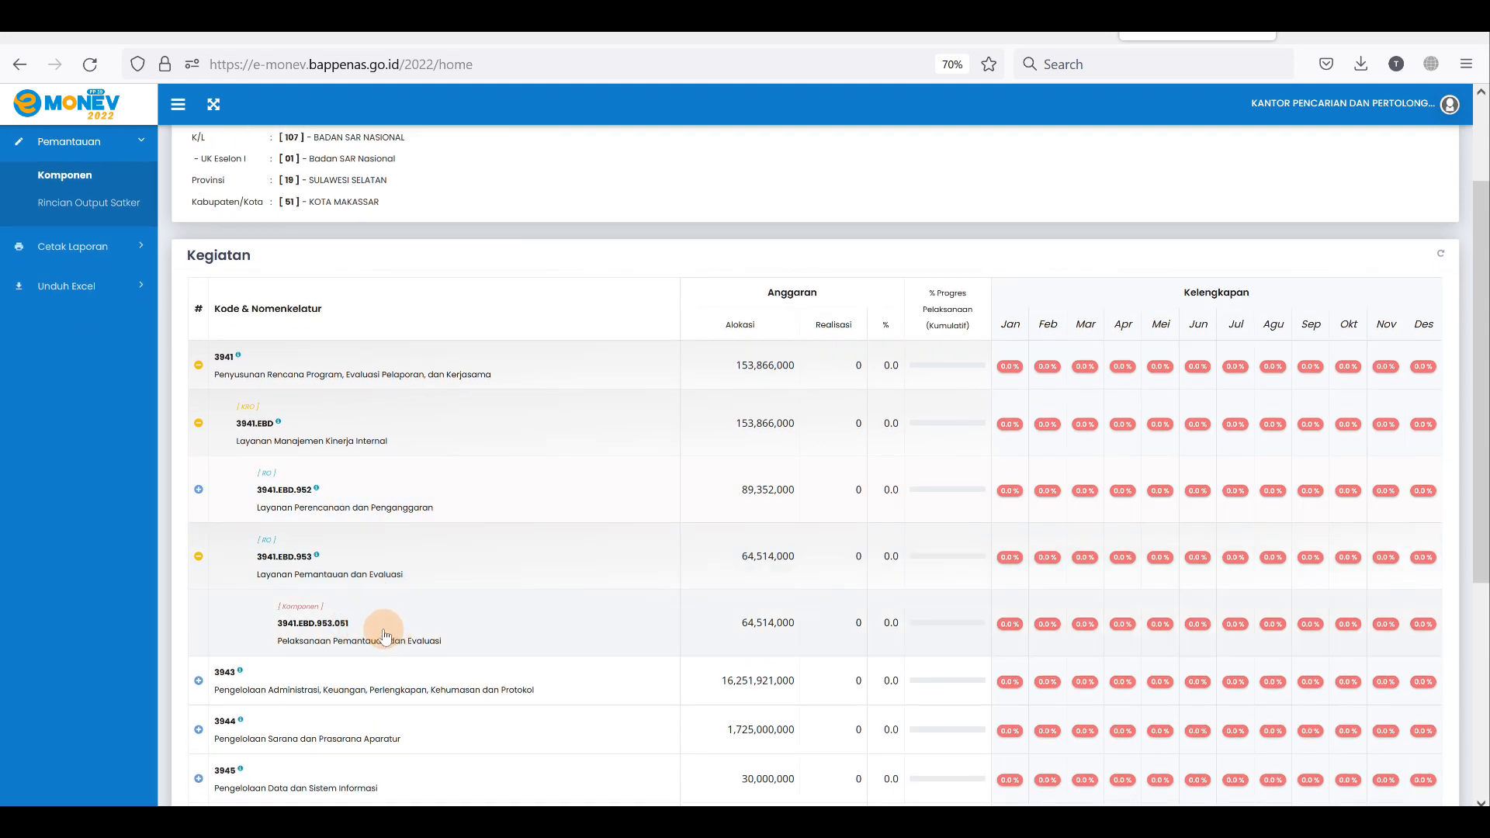
{"action": "left_click", "coordinate": [384, 634]}
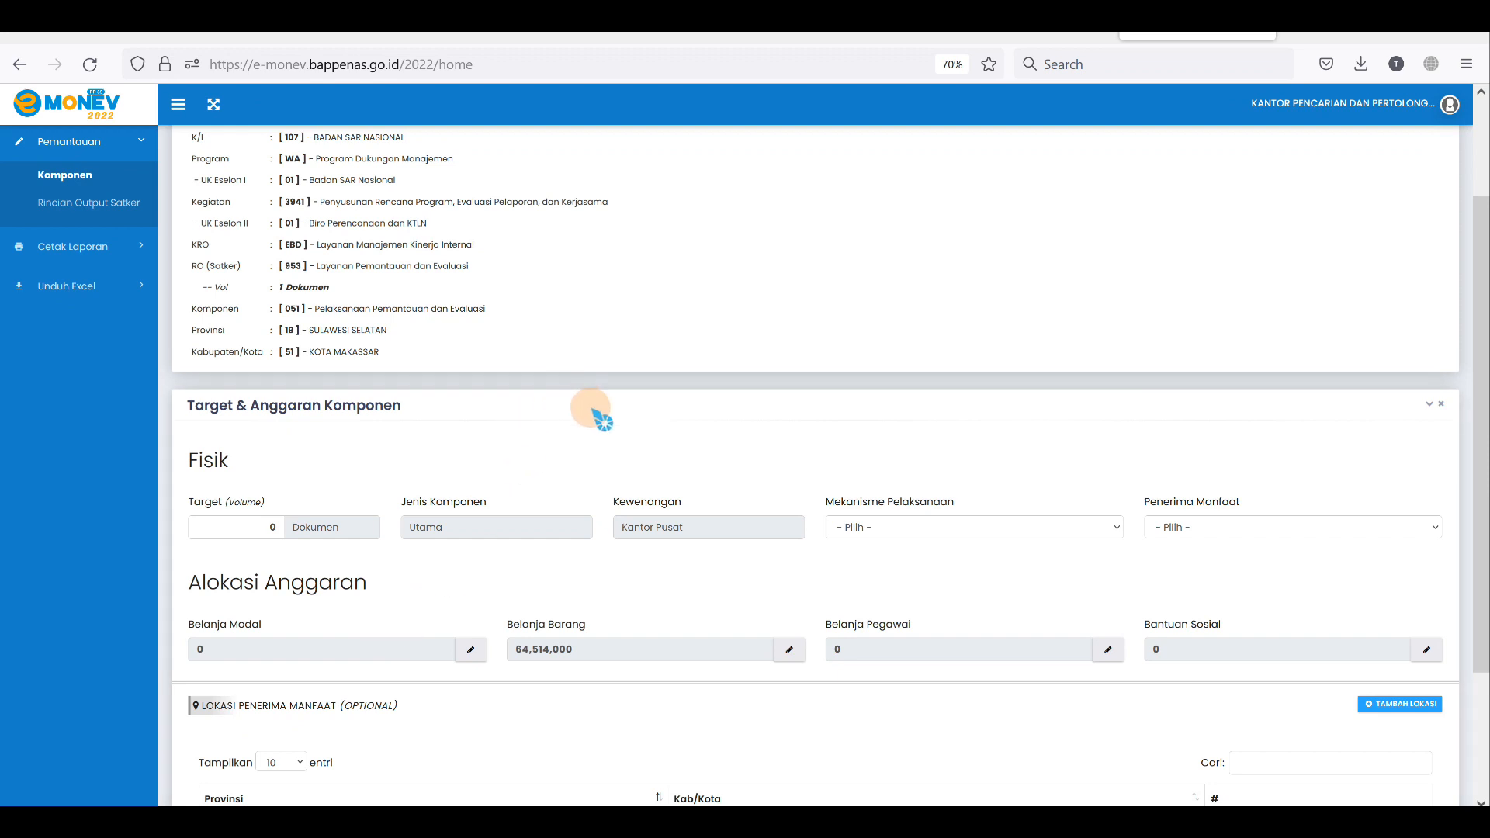
Switch to Excel and look up the volume of Pelaksanaan Pemantauan dan Evaluasi on the Komponen sheet.
{"action": "scroll", "coordinate": [598, 413], "scroll_direction": "up", "scroll_amount": 3}
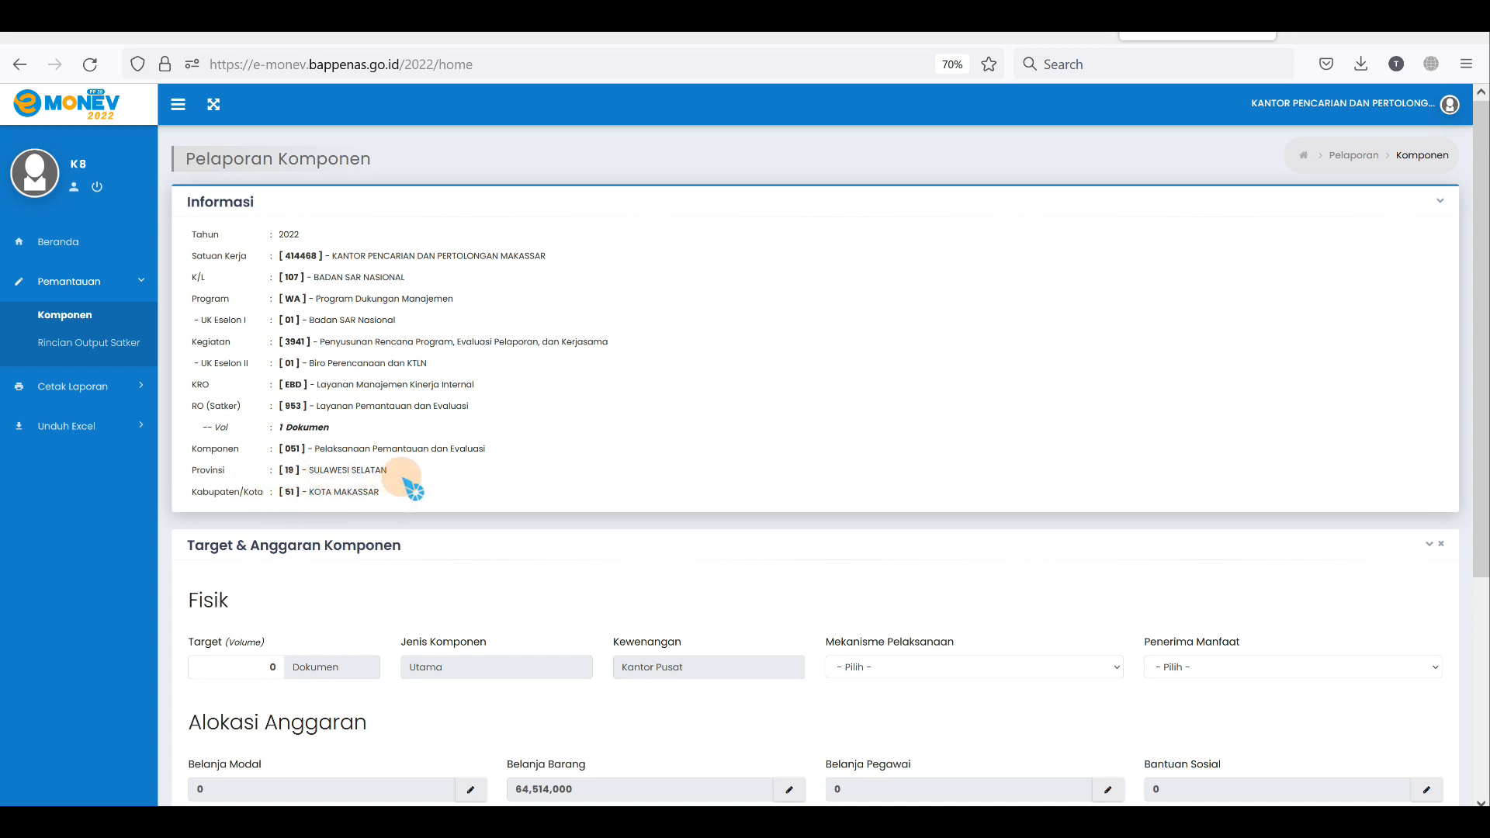
{"action": "scroll", "coordinate": [311, 481], "scroll_direction": "down", "scroll_amount": 2}
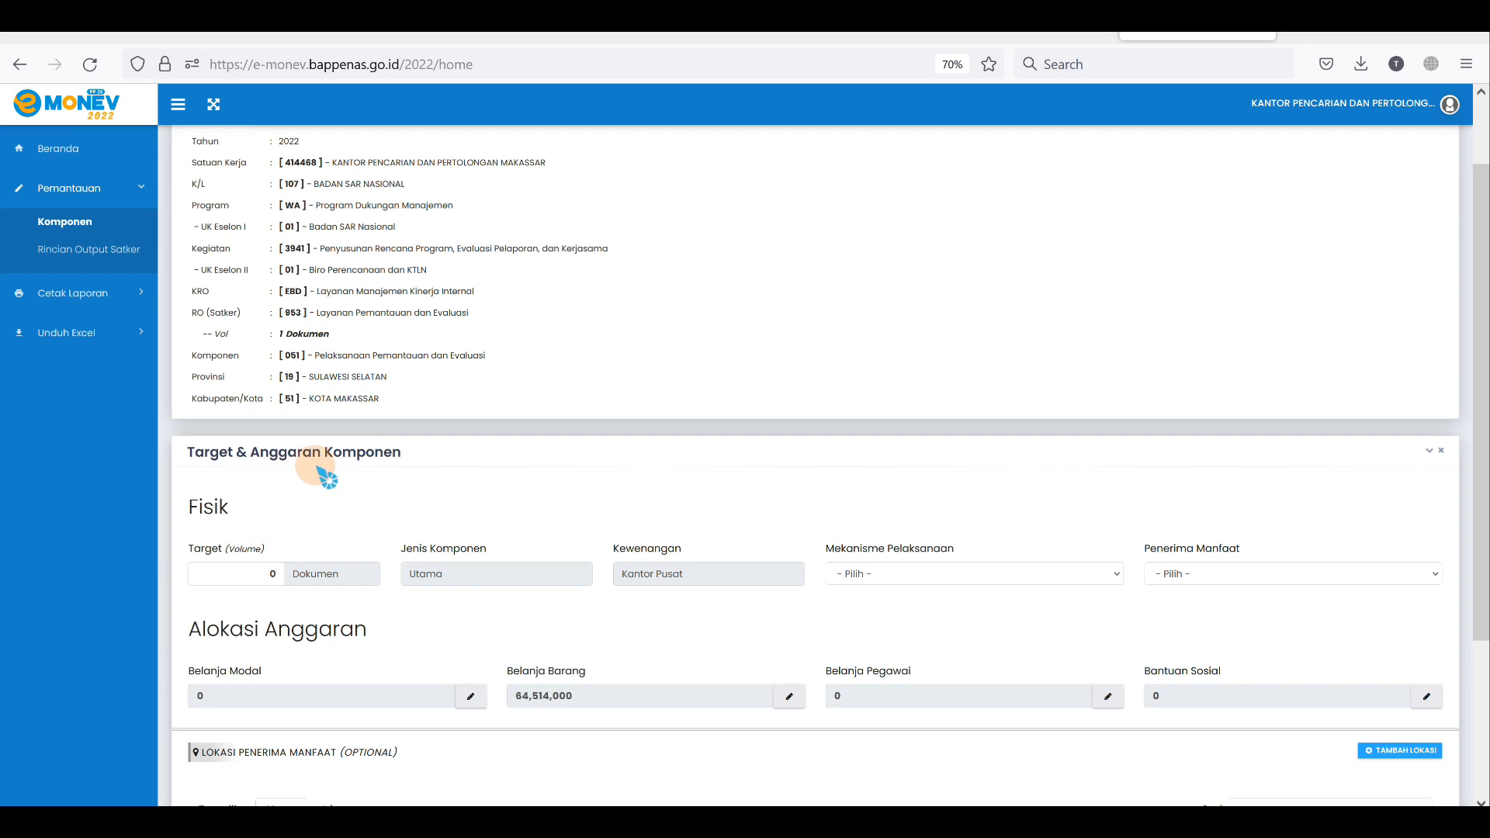
{"action": "left_click", "coordinate": [264, 579]}
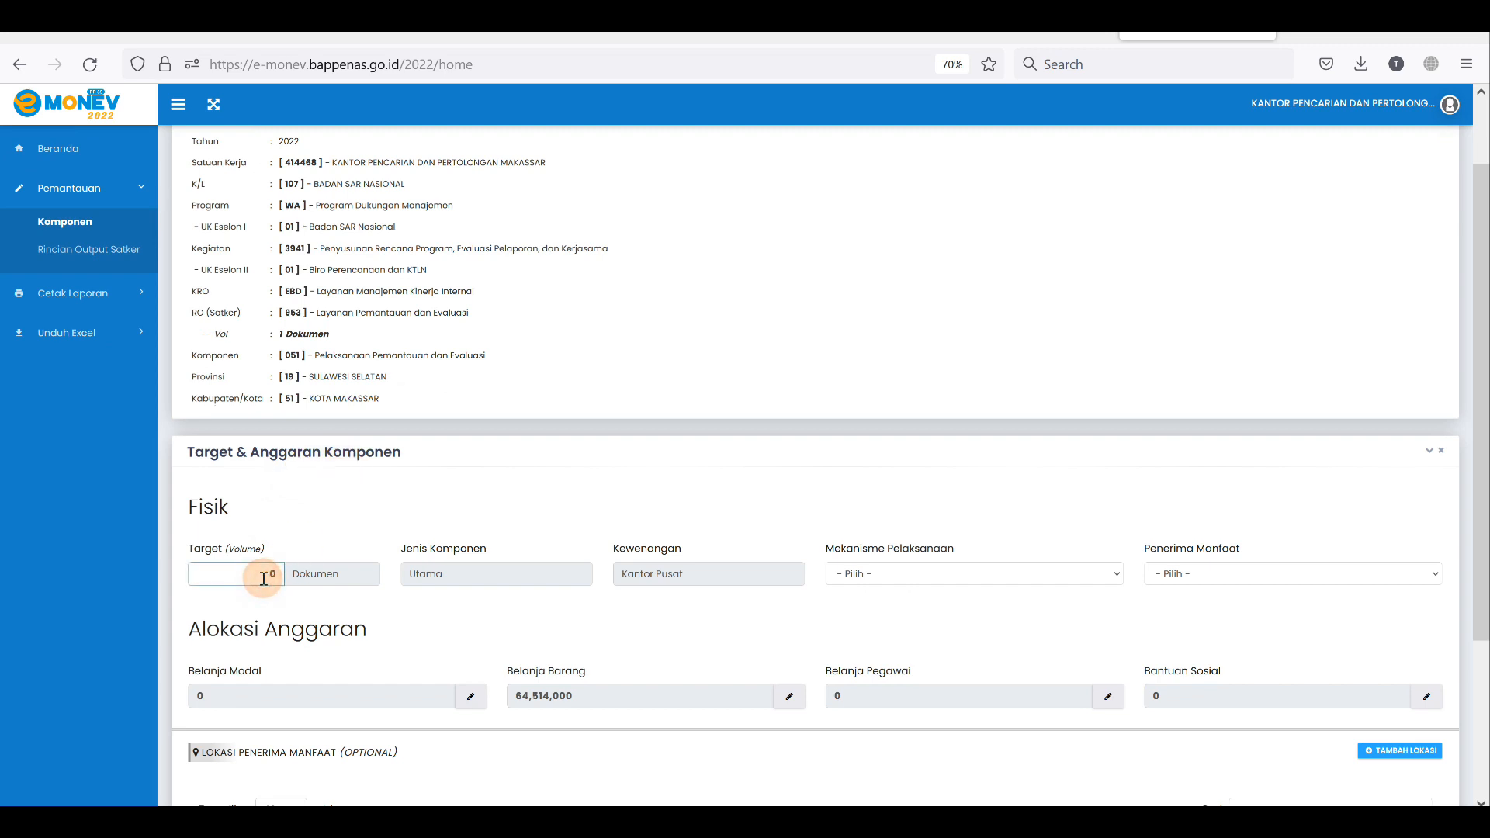
{"action": "double_click", "coordinate": [272, 574]}
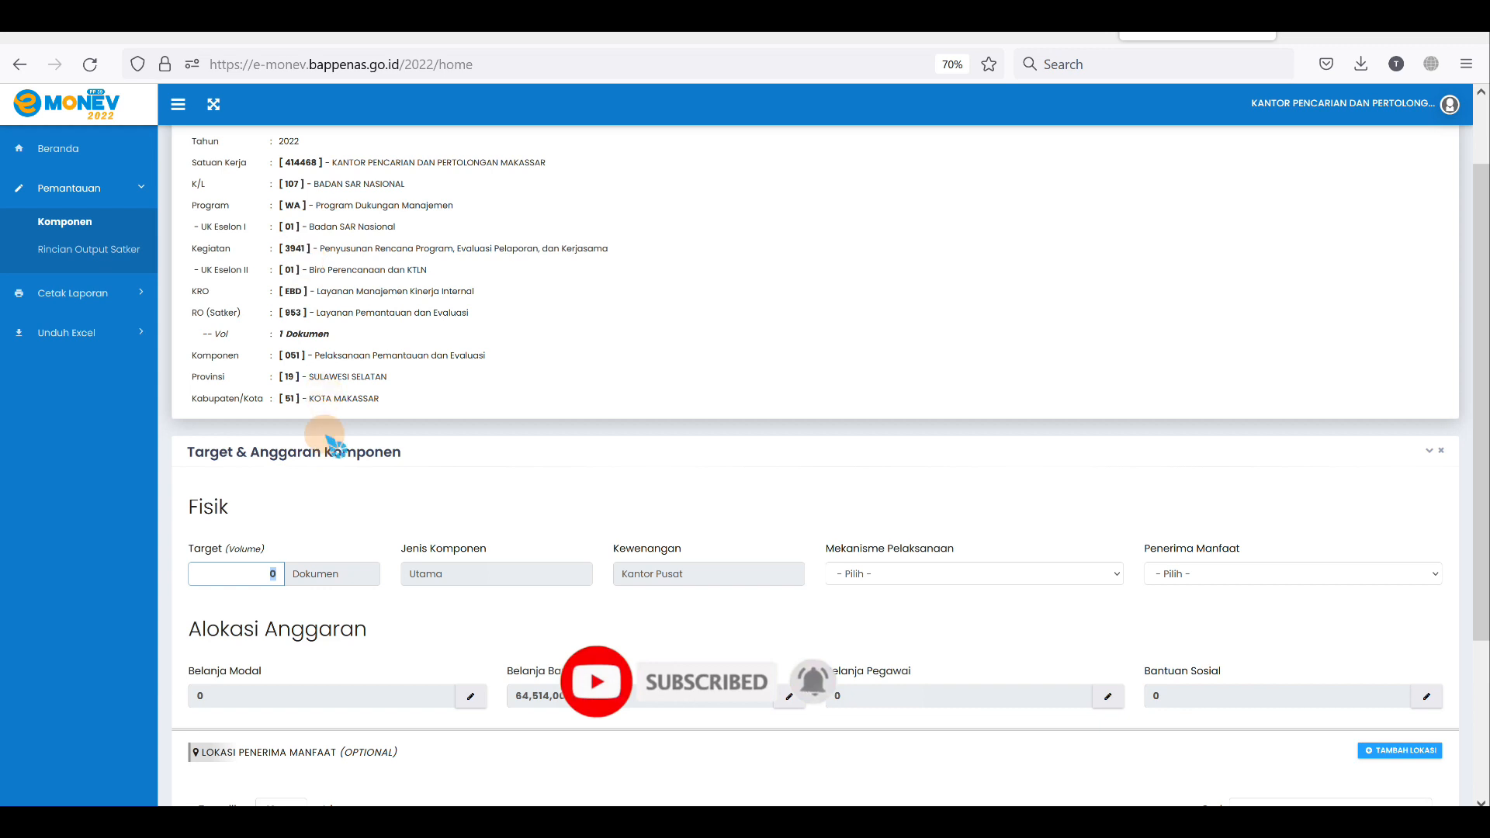
{"action": "mouse_move", "coordinate": [317, 821]}
{"action": "left_click", "coordinate": [324, 756]}
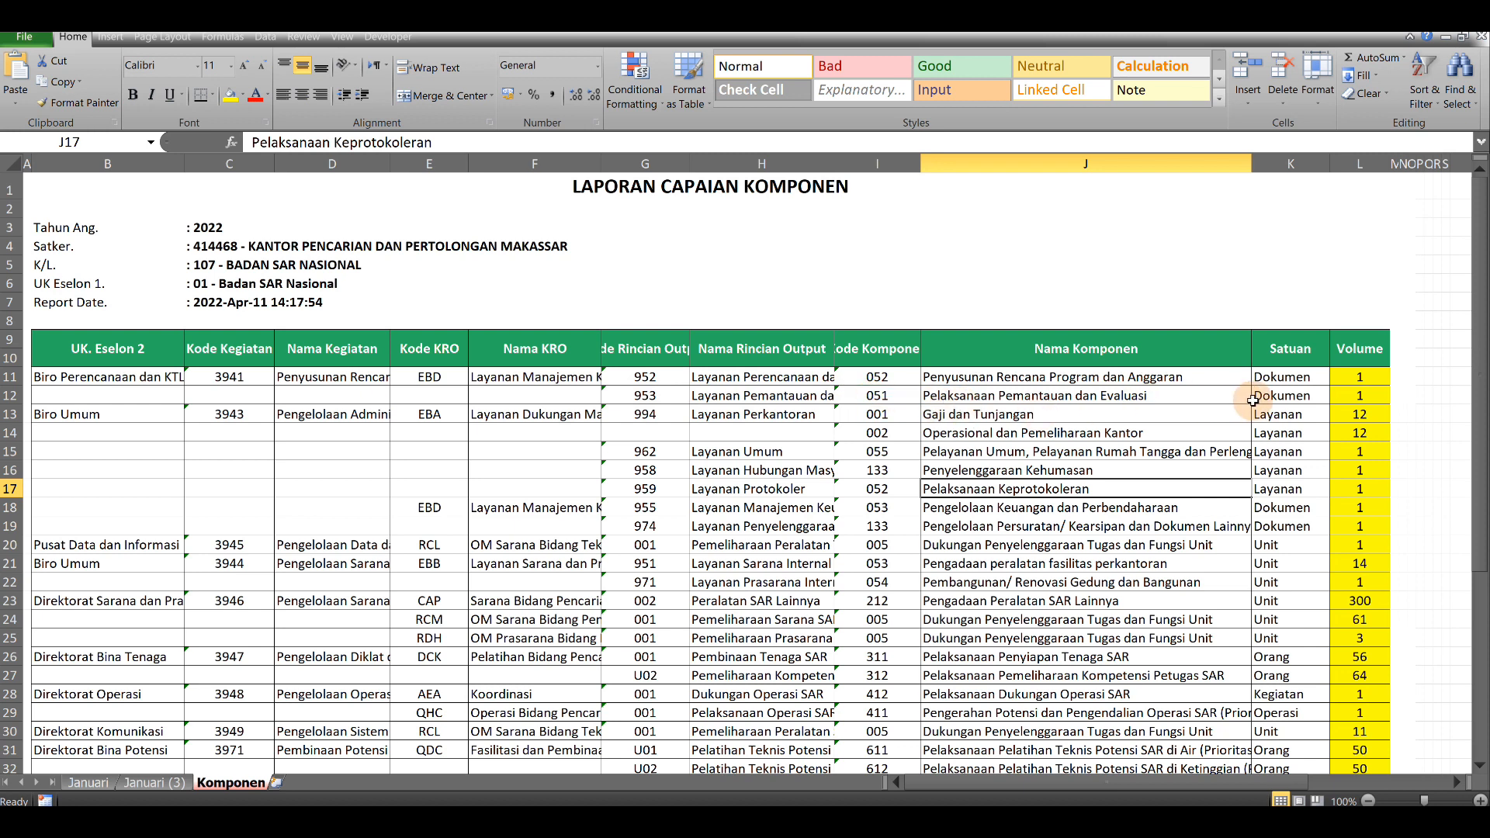
{"action": "left_click", "coordinate": [1365, 396]}
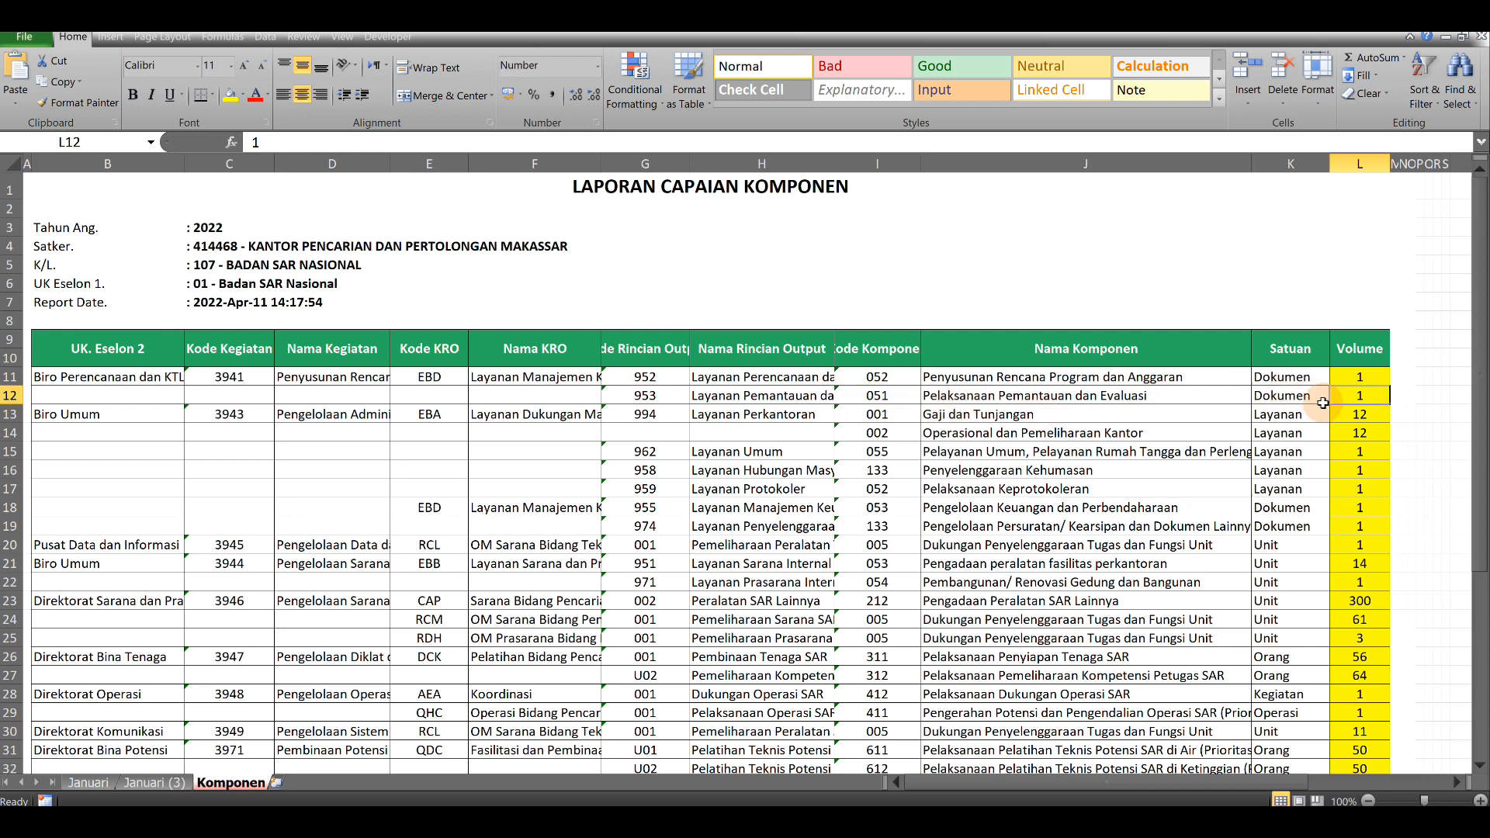
Switch back to e-Monev and set the component's Target (Volume) to 1.
{"action": "key", "text": "alt+Tab"}
{"action": "left_click", "coordinate": [268, 575]}
{"action": "type", "text": "1"}
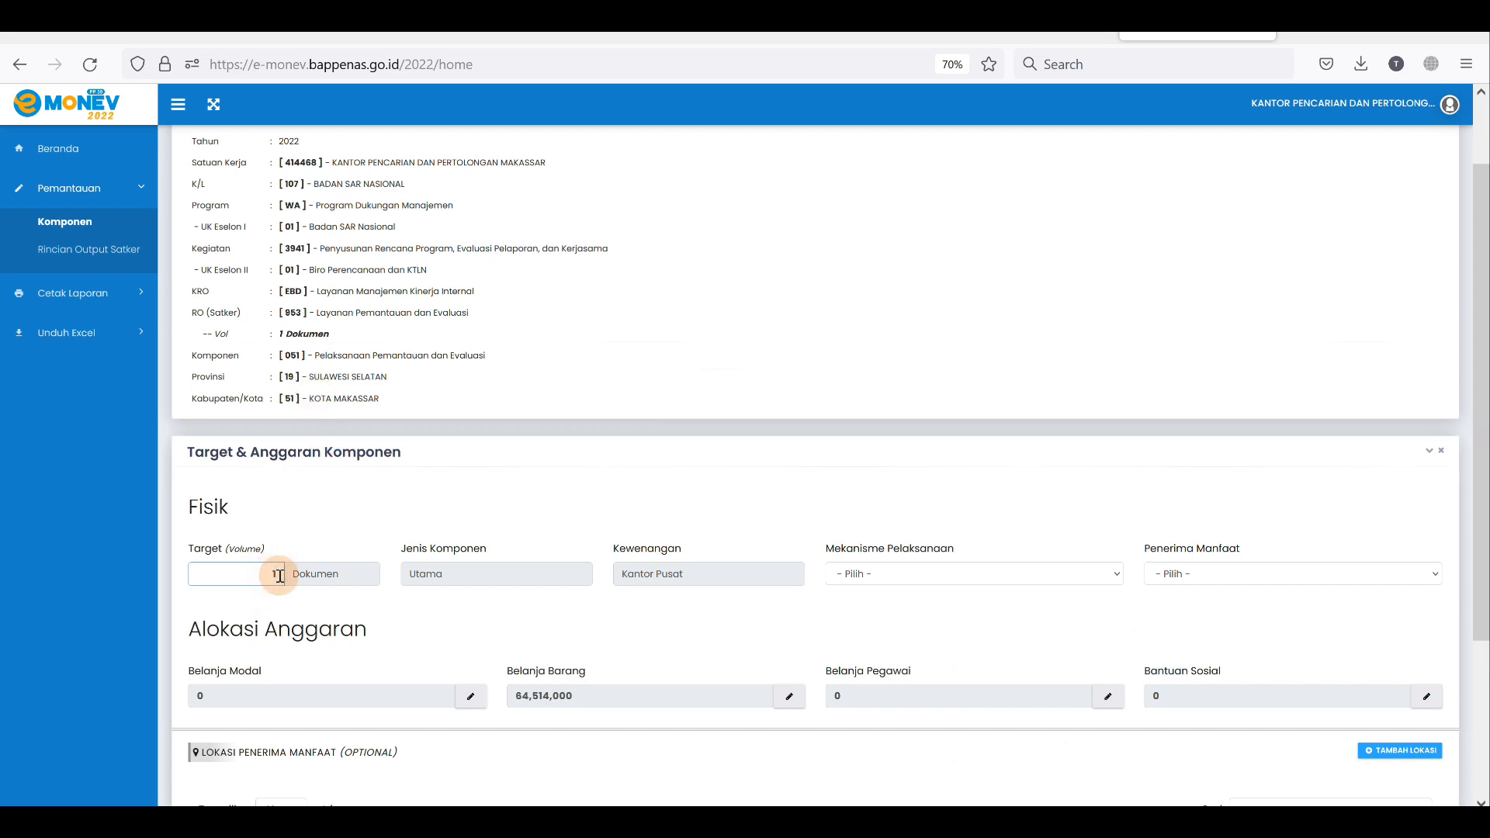
{"action": "left_click", "coordinate": [346, 533]}
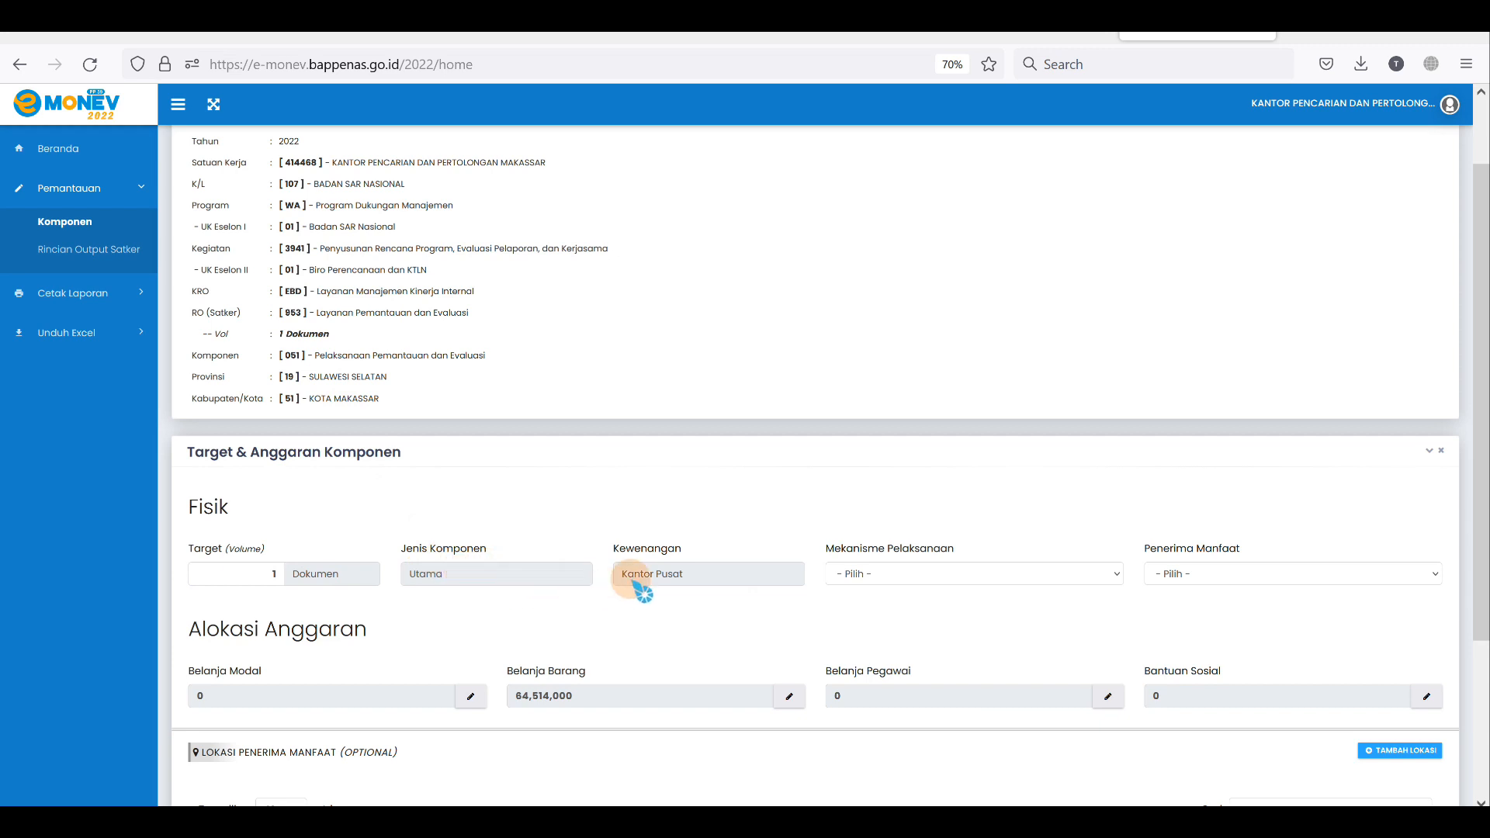
Set the component's Mekanisme Pelaksanaan to Swakelola and Penerima Manfaat to On Site.
{"action": "left_click", "coordinate": [880, 574]}
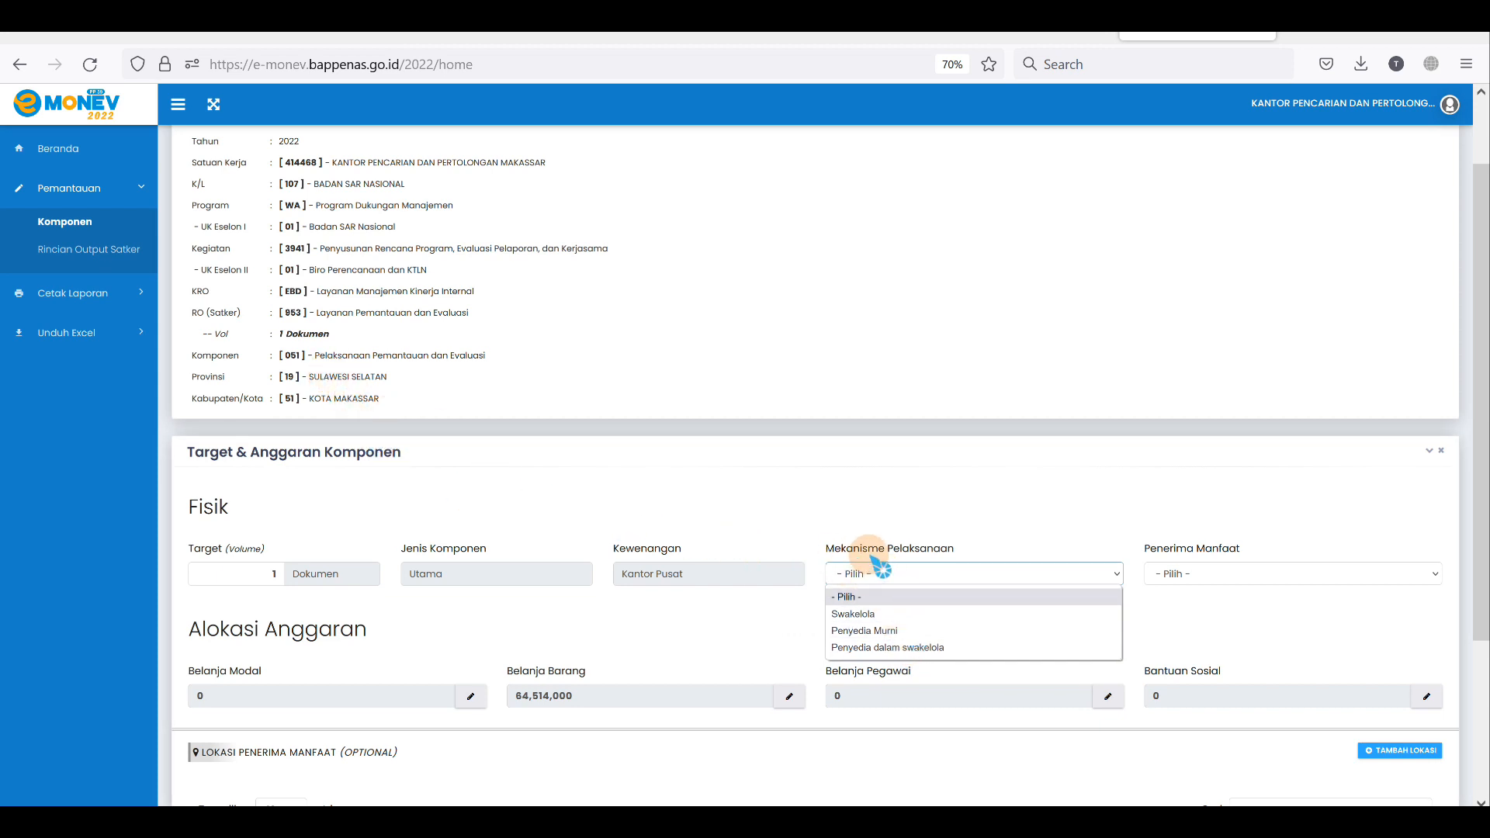
{"action": "left_click", "coordinate": [872, 614]}
{"action": "scroll", "coordinate": [1223, 412], "scroll_direction": "down", "scroll_amount": 3}
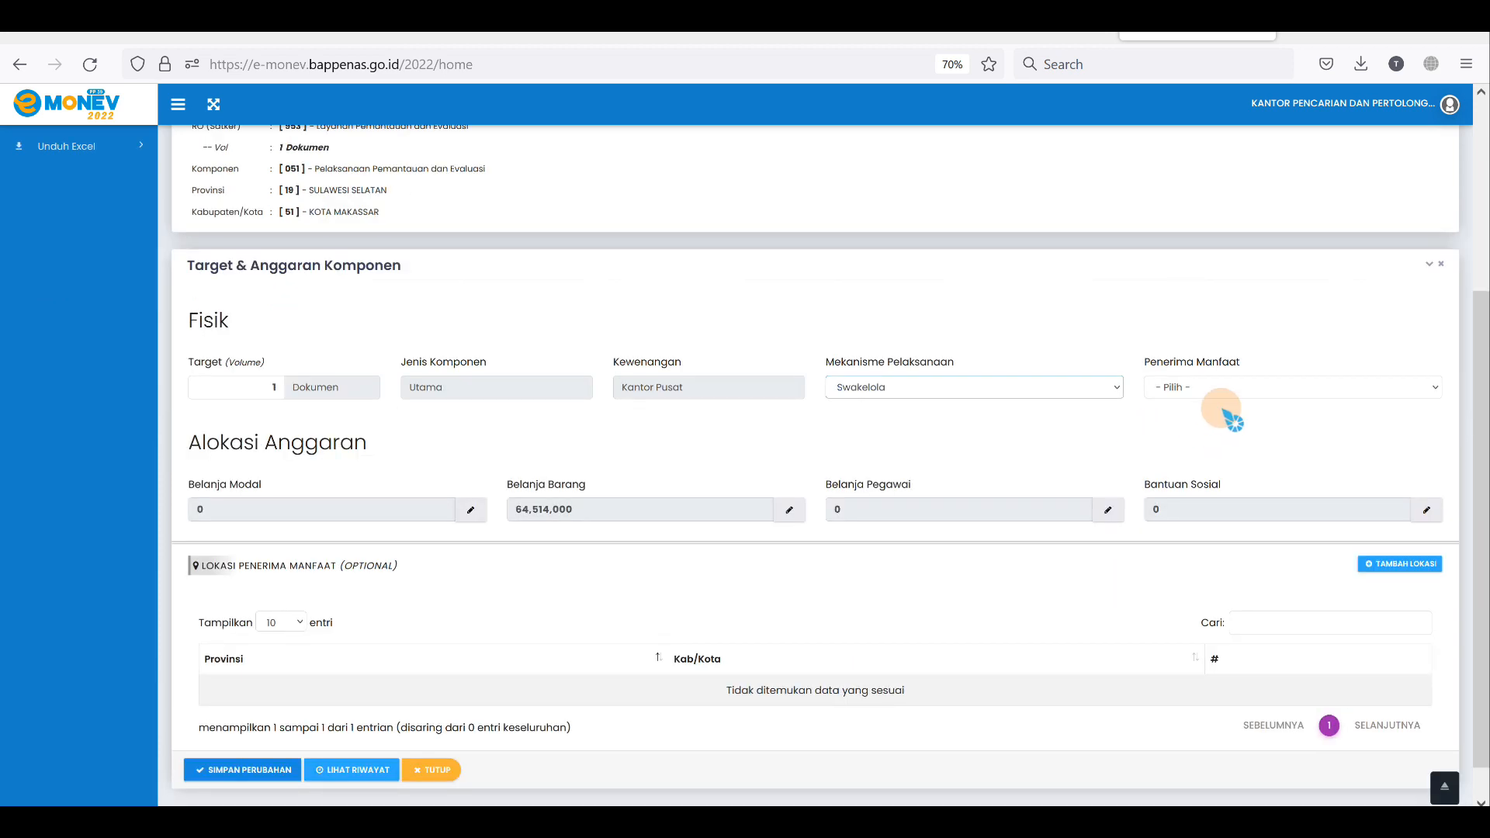
{"action": "left_click", "coordinate": [1179, 386]}
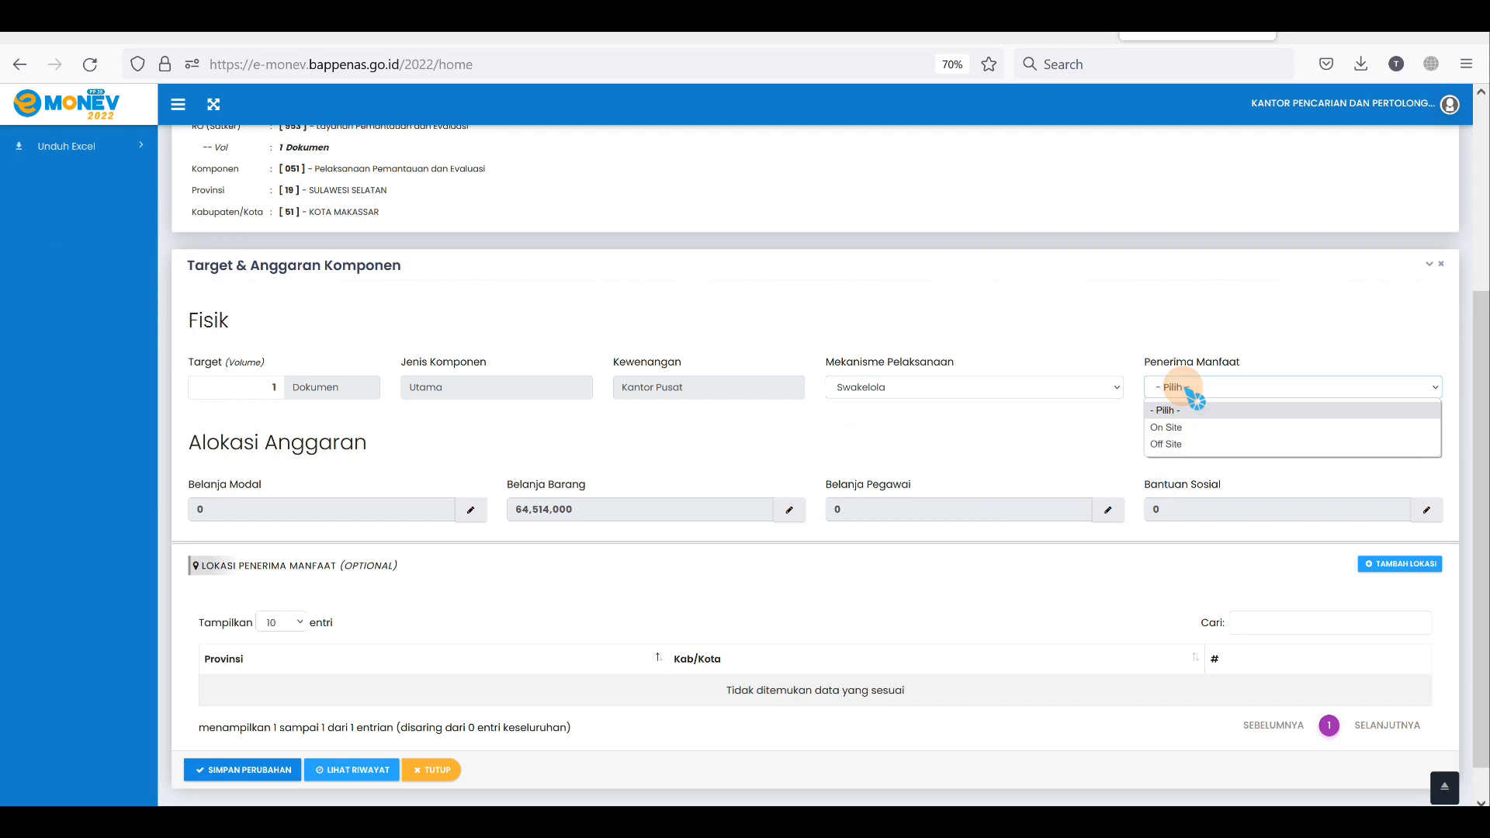
{"action": "left_click", "coordinate": [1194, 429]}
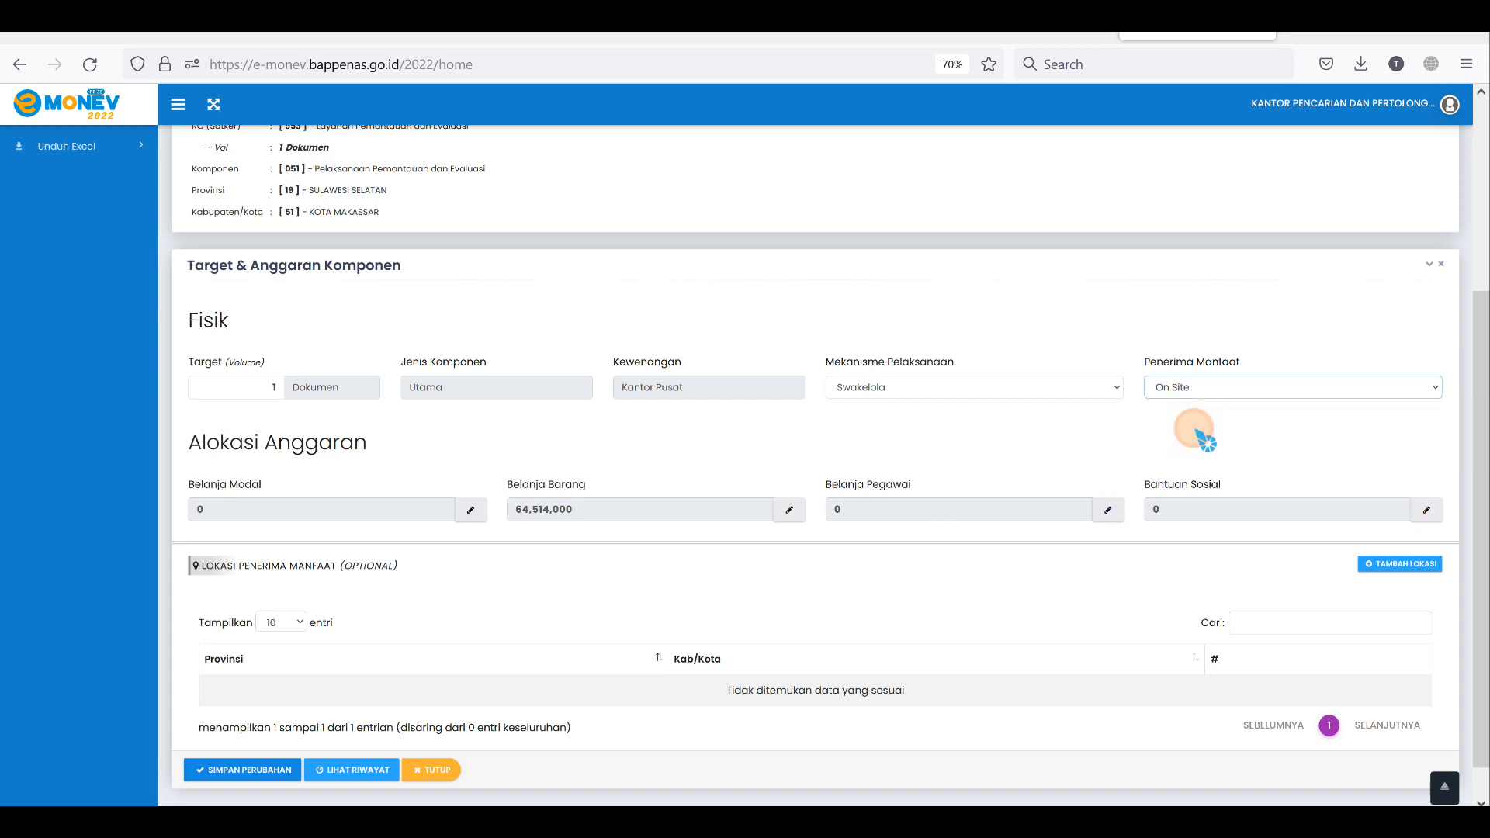
{"action": "scroll", "coordinate": [931, 636], "scroll_direction": "down", "scroll_amount": 1}
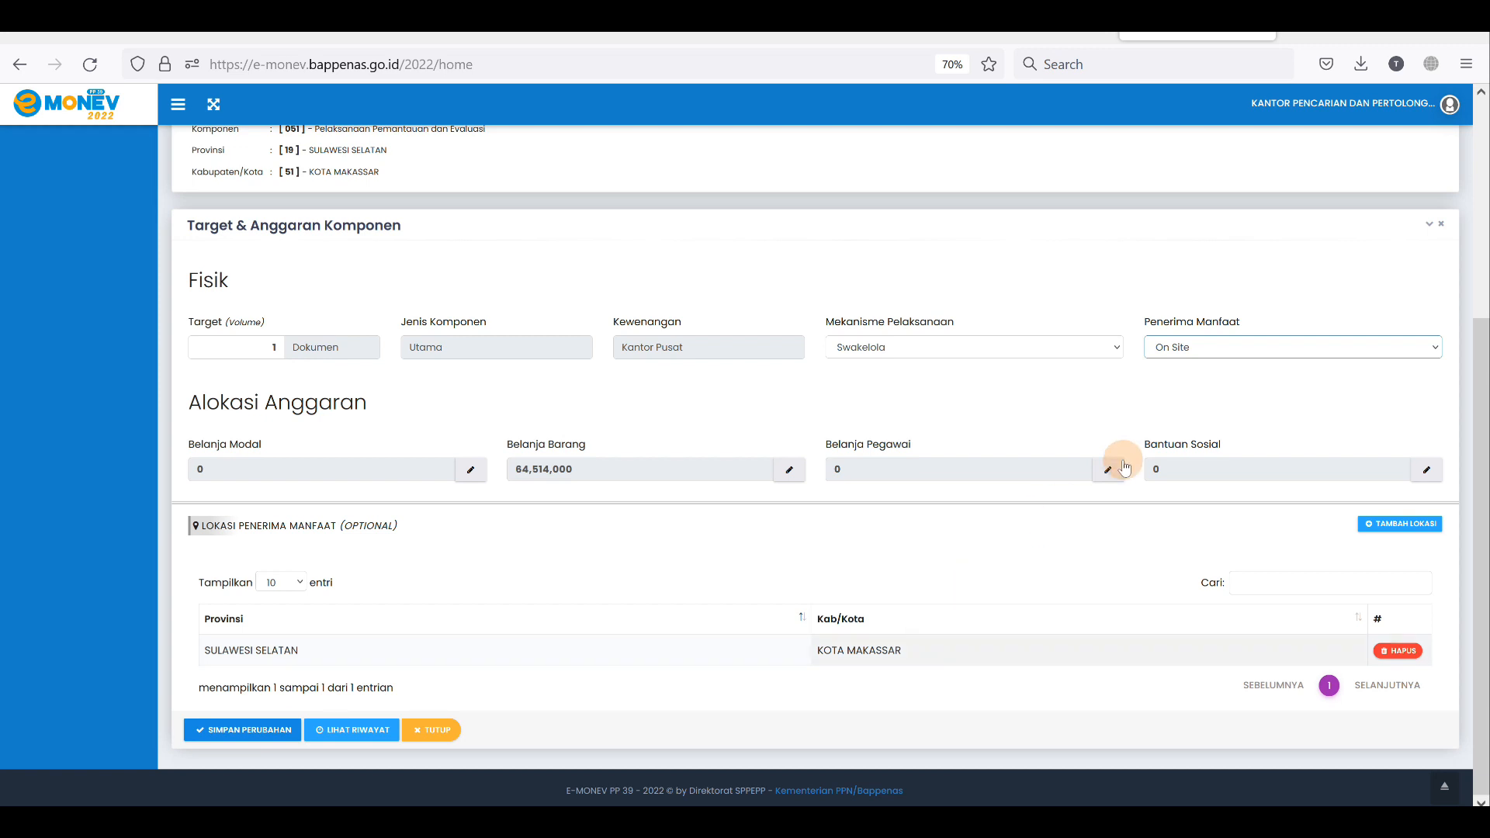
Change the component's Penerima Manfaat to Off Site.
{"action": "left_click", "coordinate": [1179, 348]}
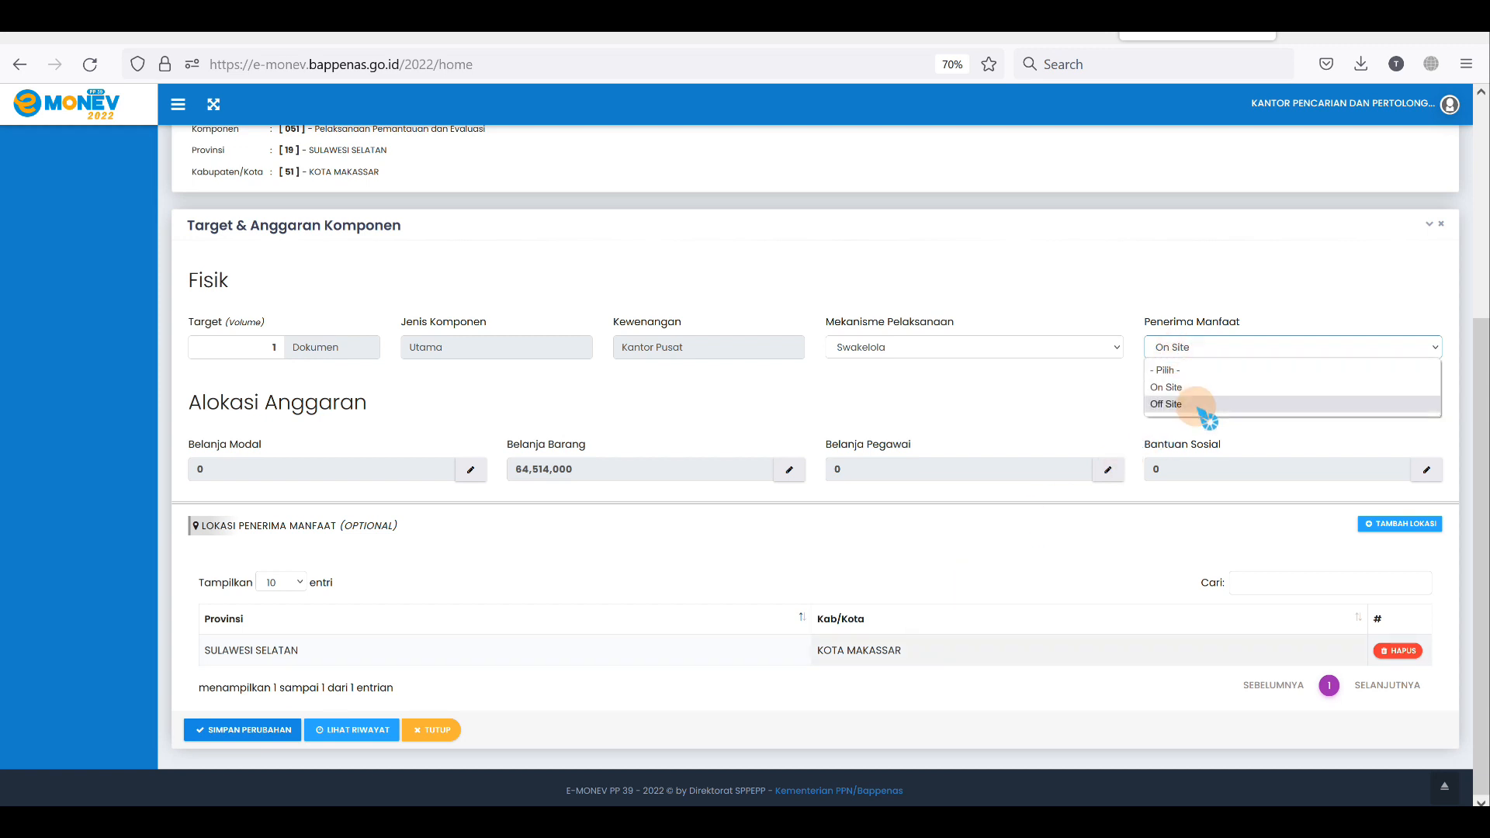
{"action": "left_click", "coordinate": [1199, 405]}
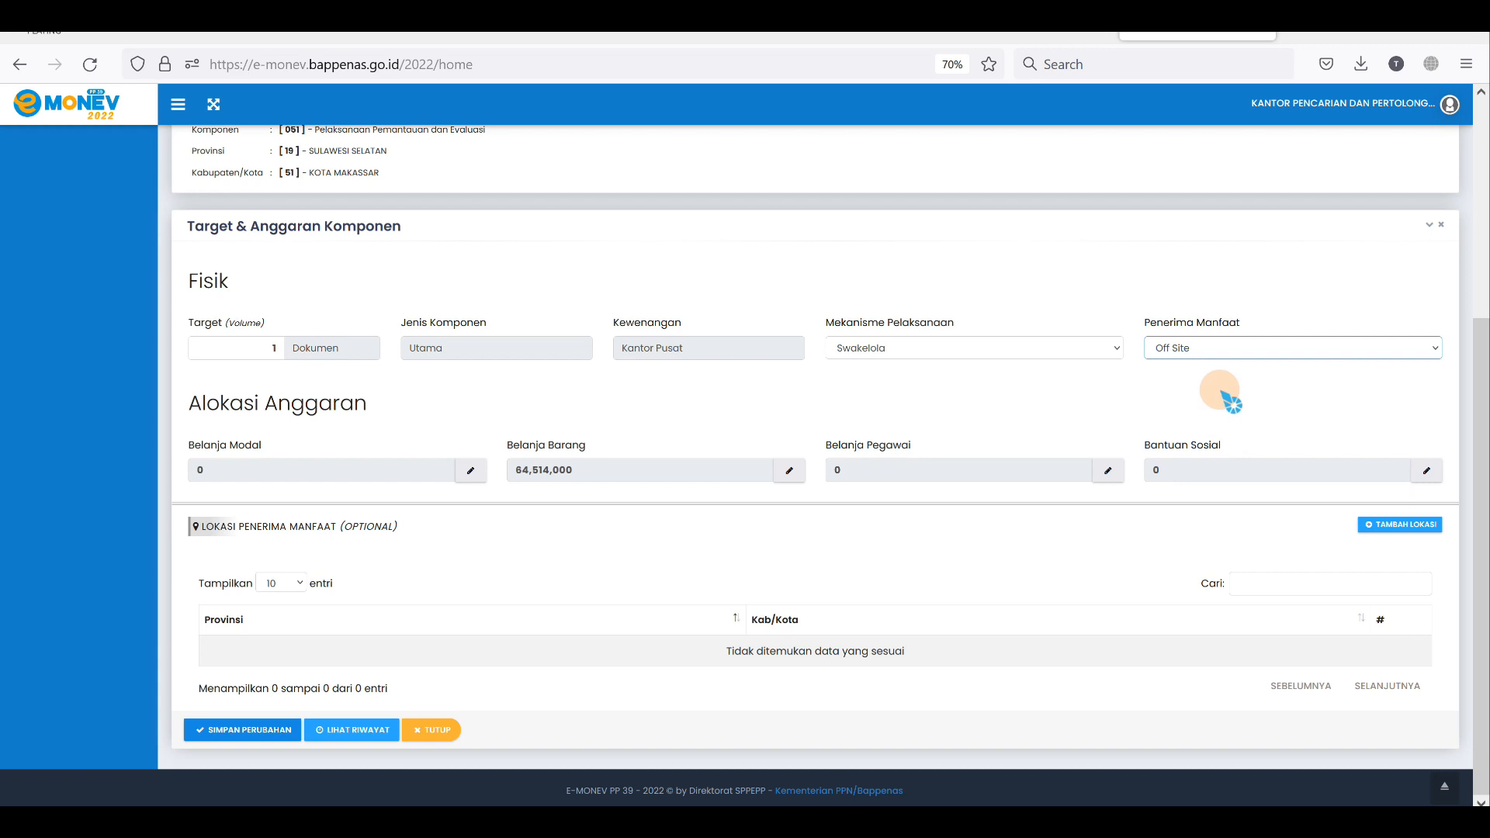
Add a beneficiary location with province 19 - SULAWESI SELATAN and Kabupaten/Kota 00 - SULAWESI SELATAN.
{"action": "left_click", "coordinate": [1384, 532]}
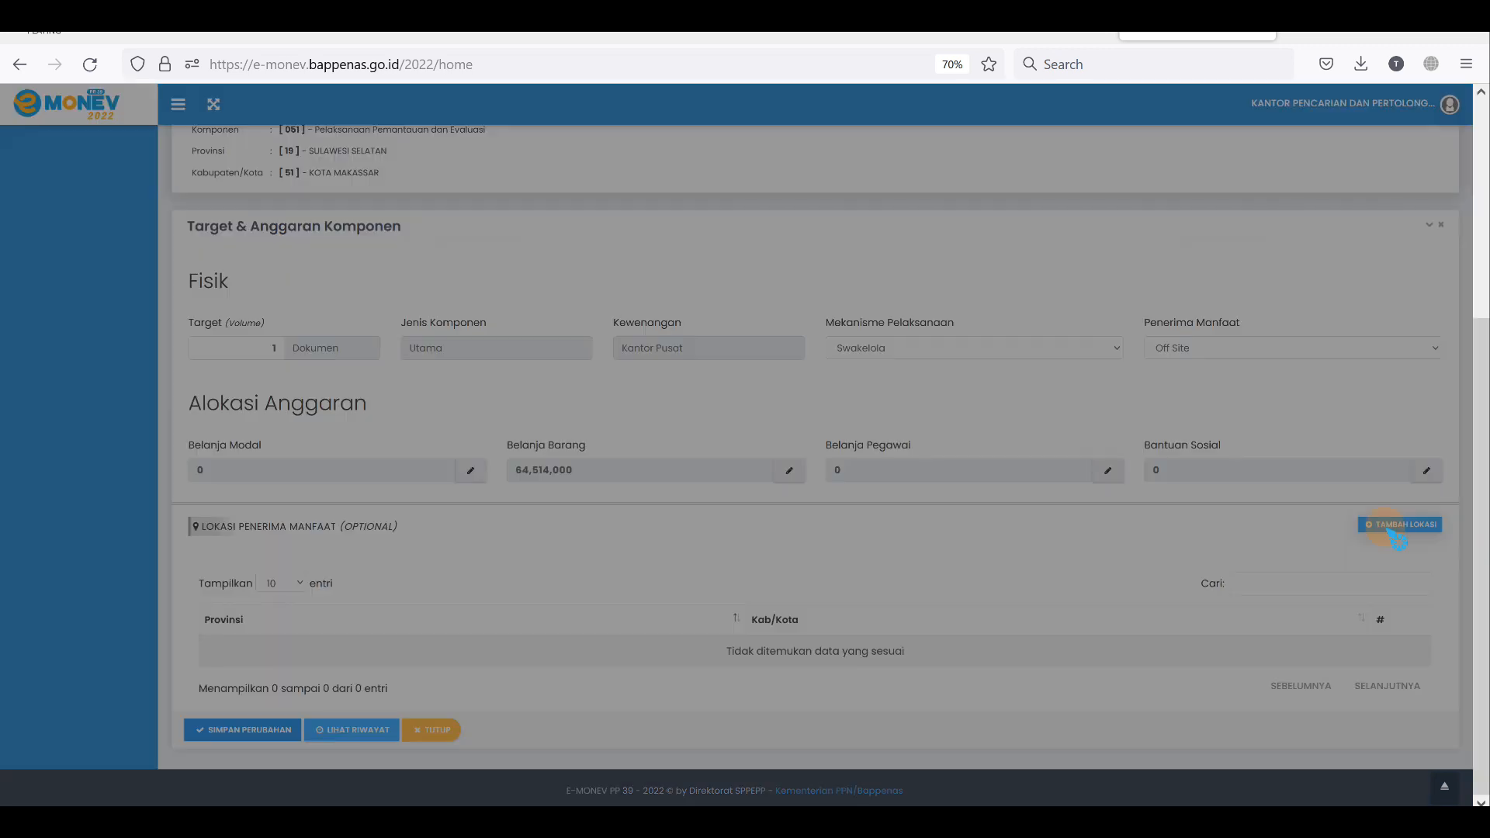
{"action": "left_click", "coordinate": [594, 188]}
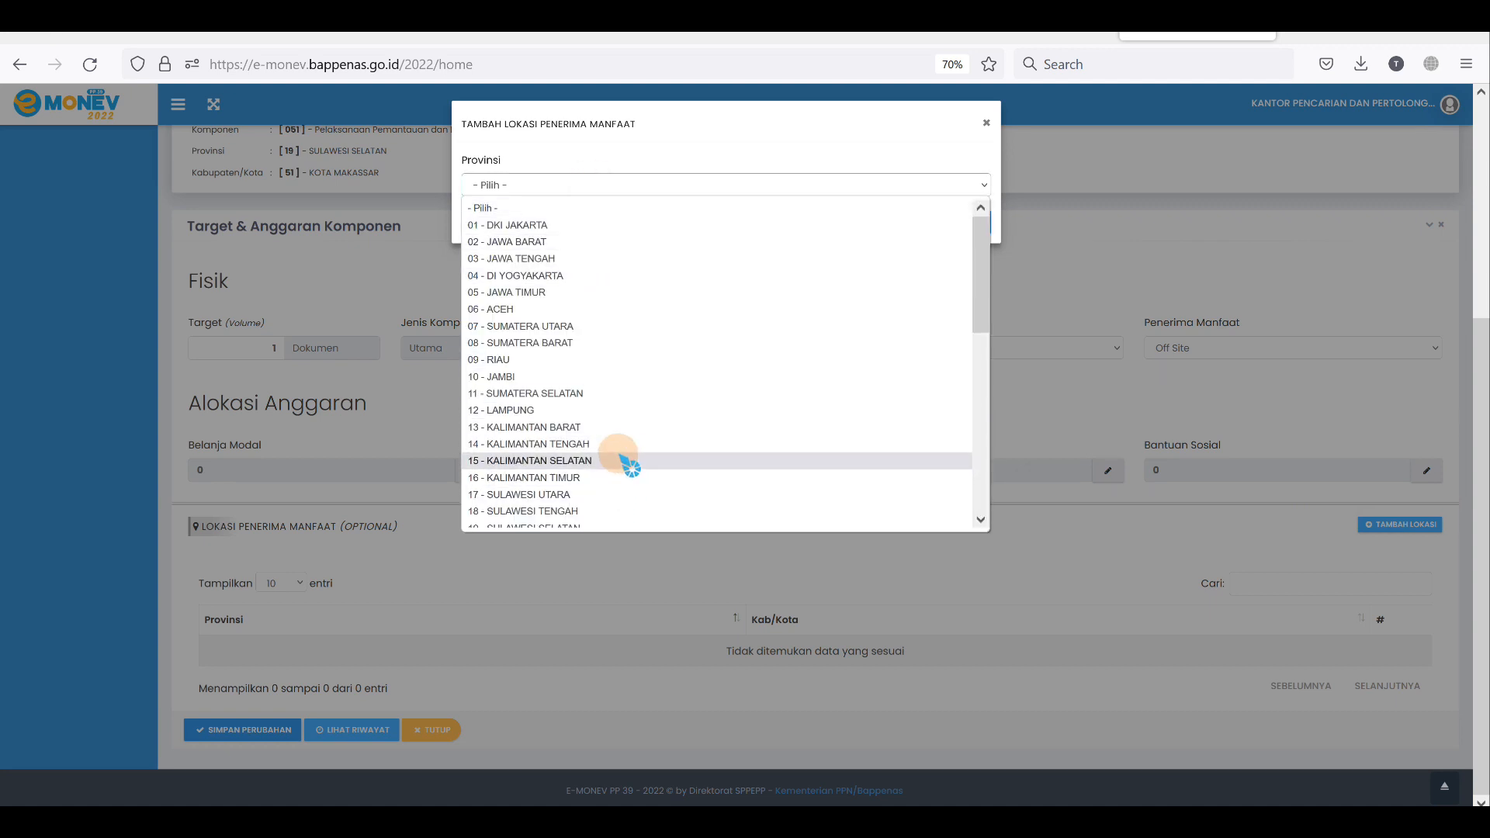
{"action": "scroll", "coordinate": [621, 461], "scroll_direction": "down", "scroll_amount": 2}
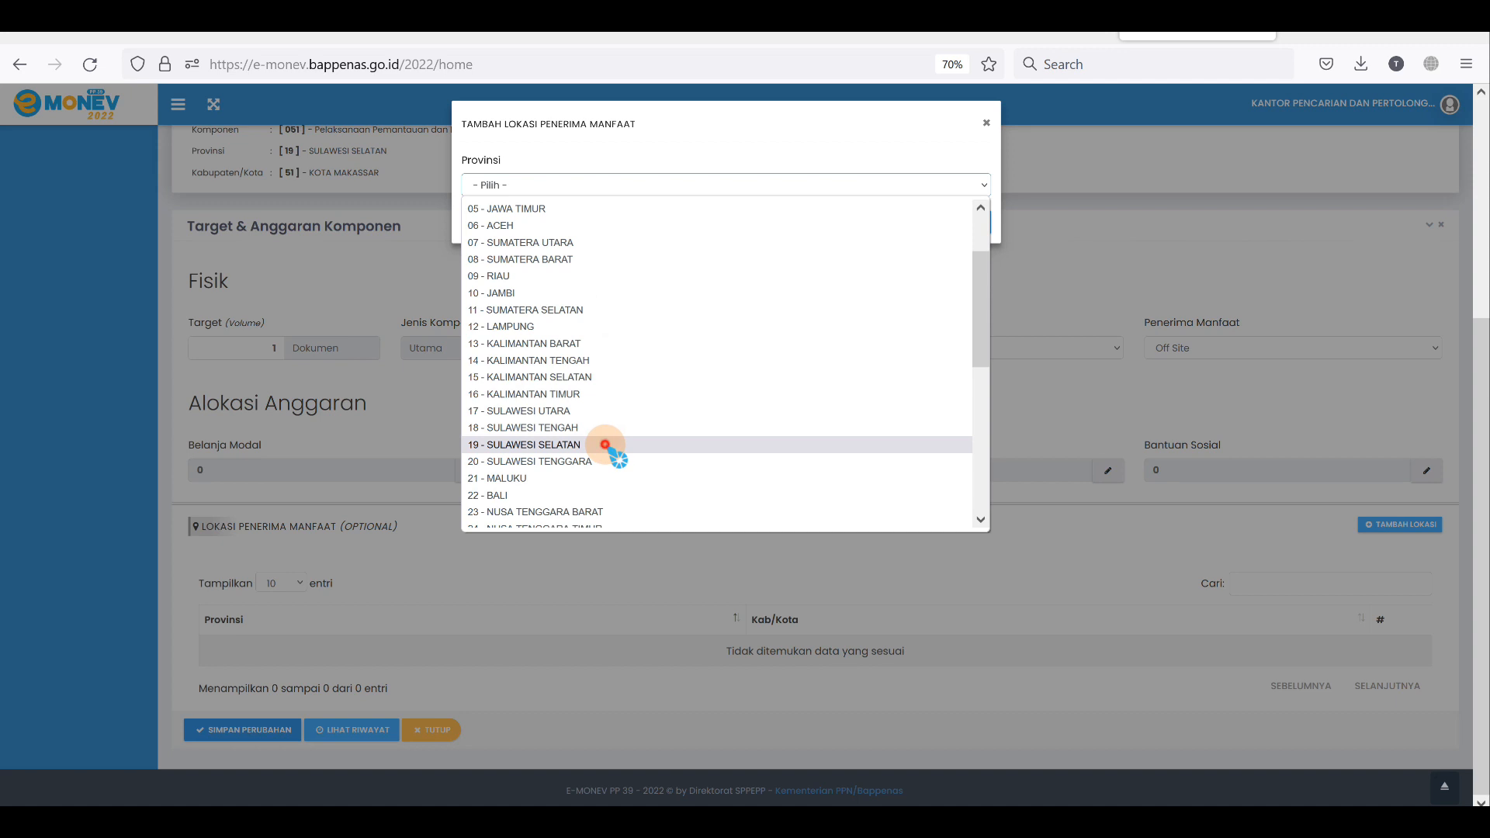
{"action": "left_click", "coordinate": [605, 444]}
{"action": "scroll", "coordinate": [593, 287], "scroll_direction": "down", "scroll_amount": 4}
{"action": "scroll", "coordinate": [588, 304], "scroll_direction": "up", "scroll_amount": 4}
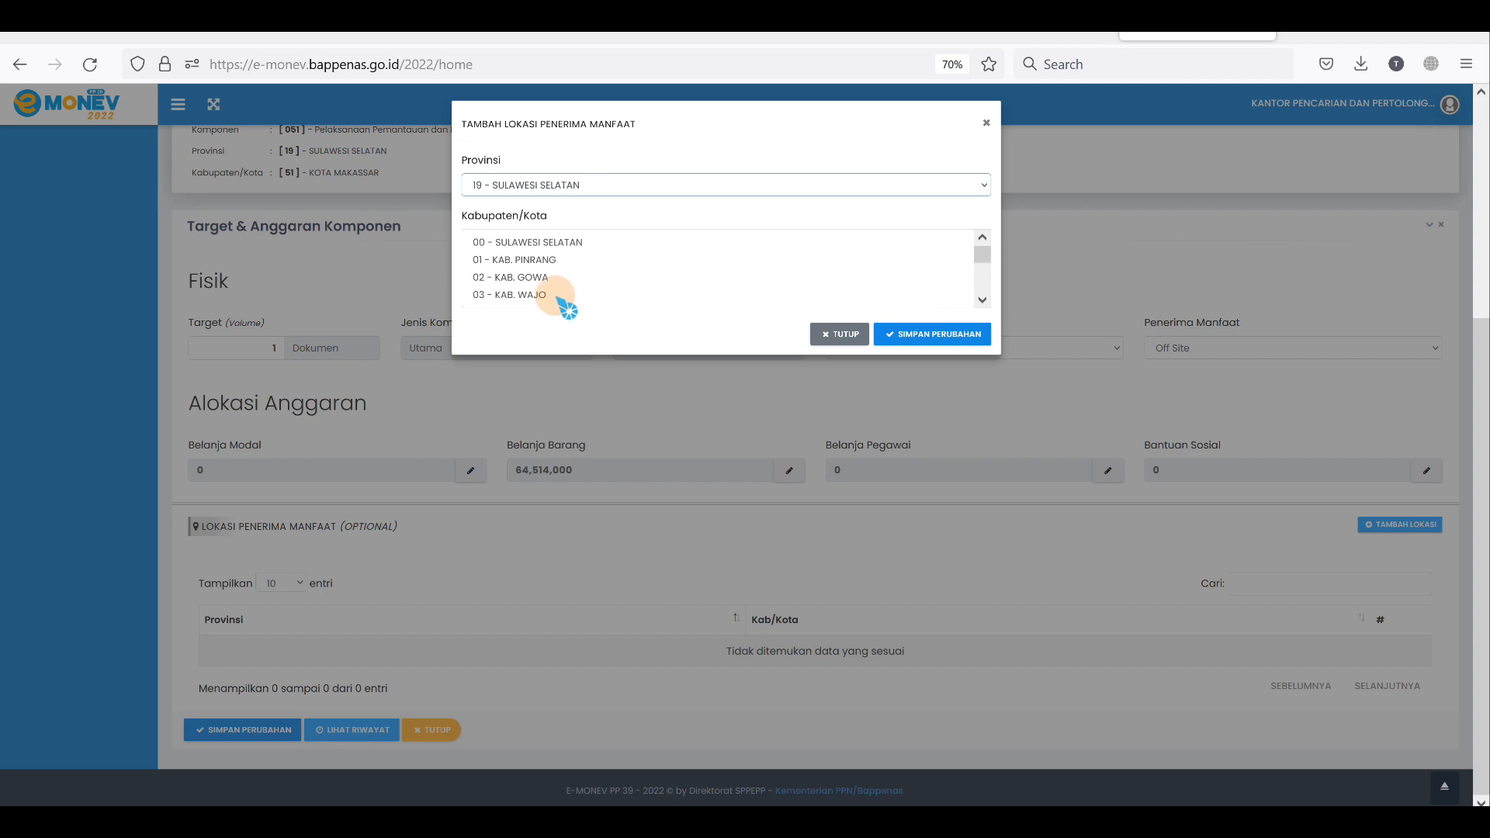
{"action": "scroll", "coordinate": [552, 294], "scroll_direction": "down", "scroll_amount": 2}
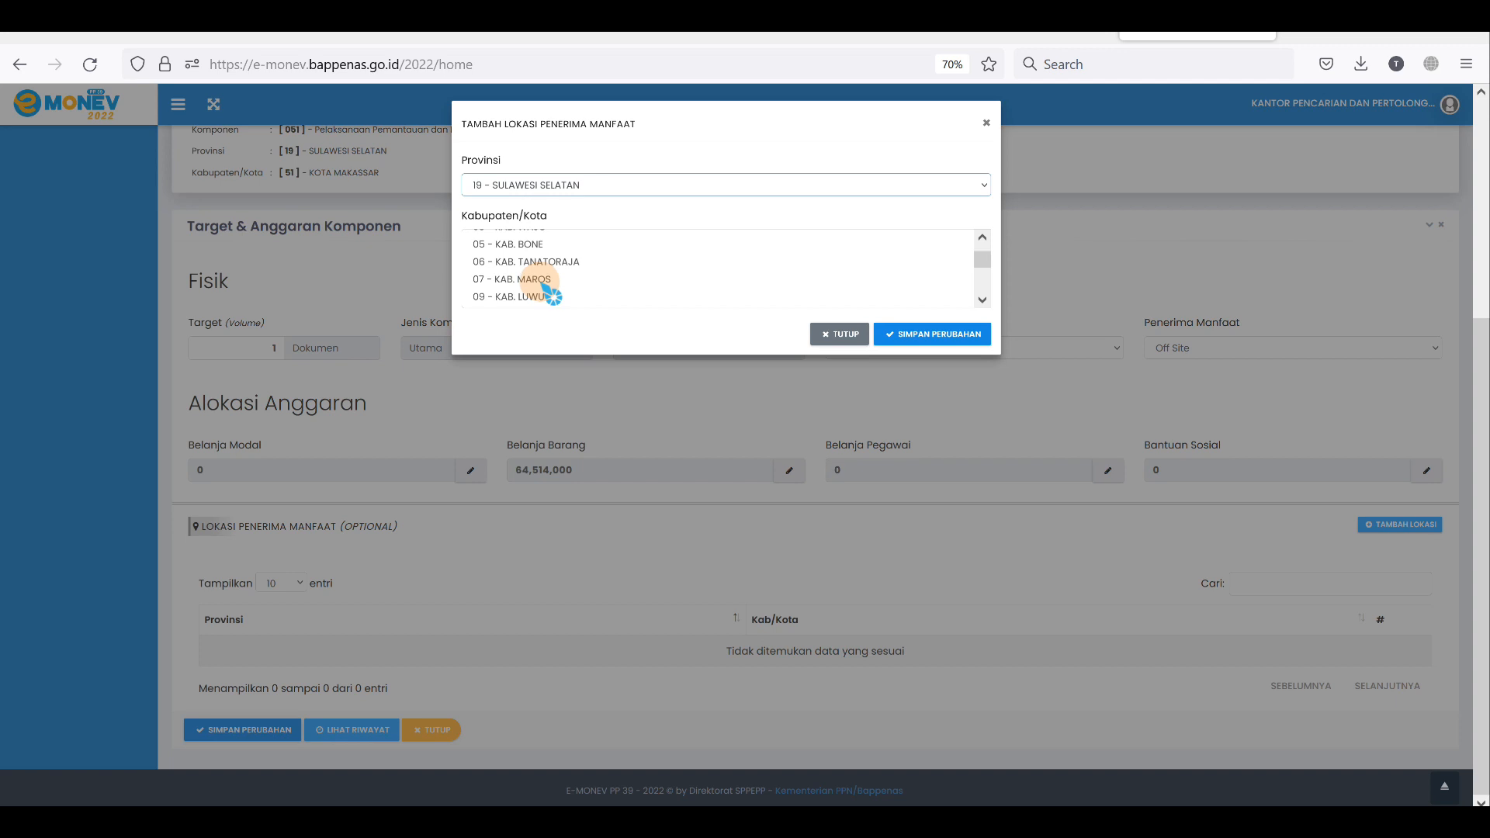
{"action": "scroll", "coordinate": [549, 294], "scroll_direction": "up", "scroll_amount": 2}
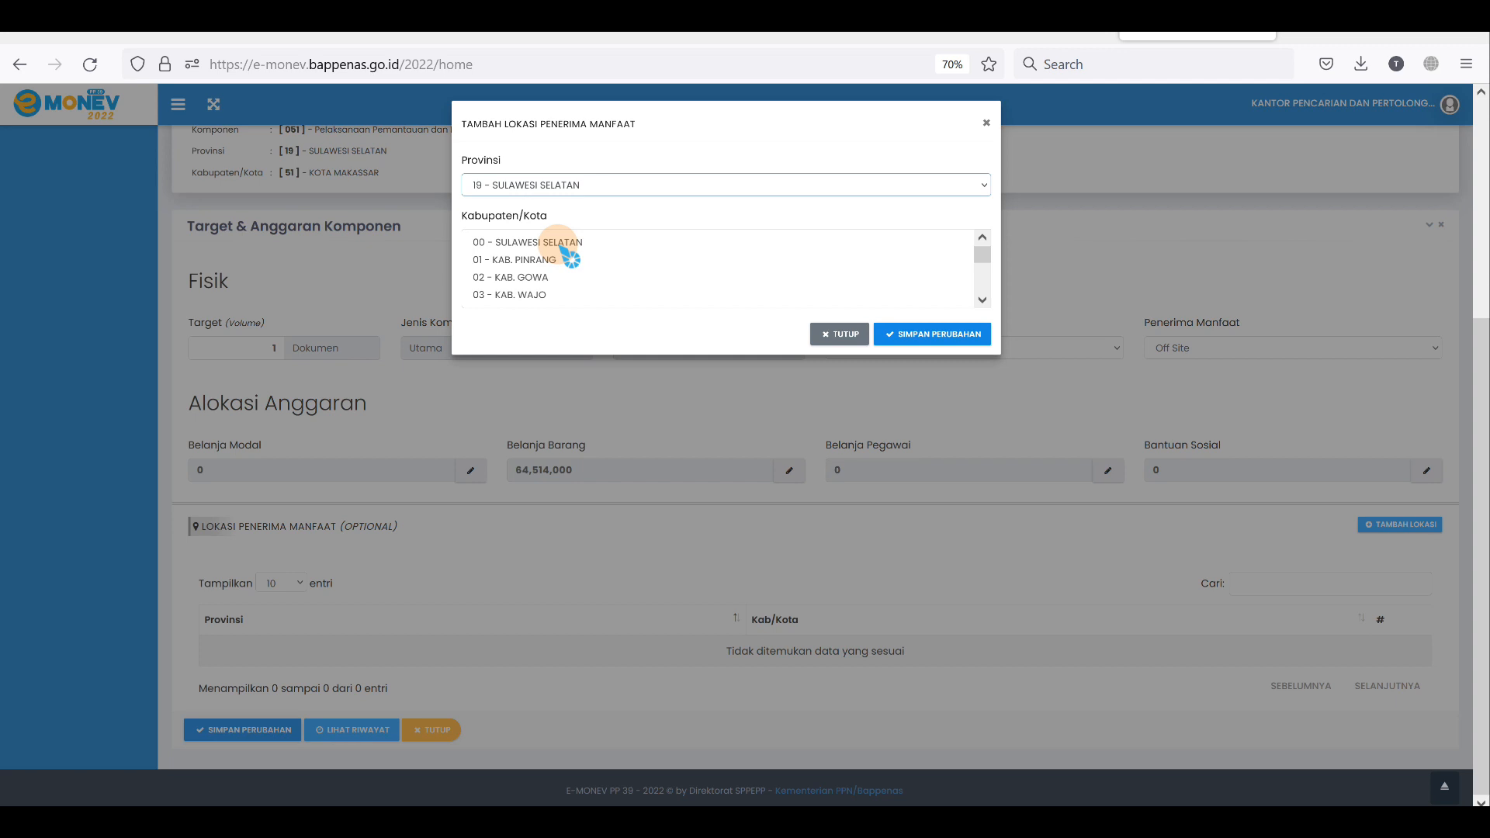
{"action": "left_click", "coordinate": [560, 243]}
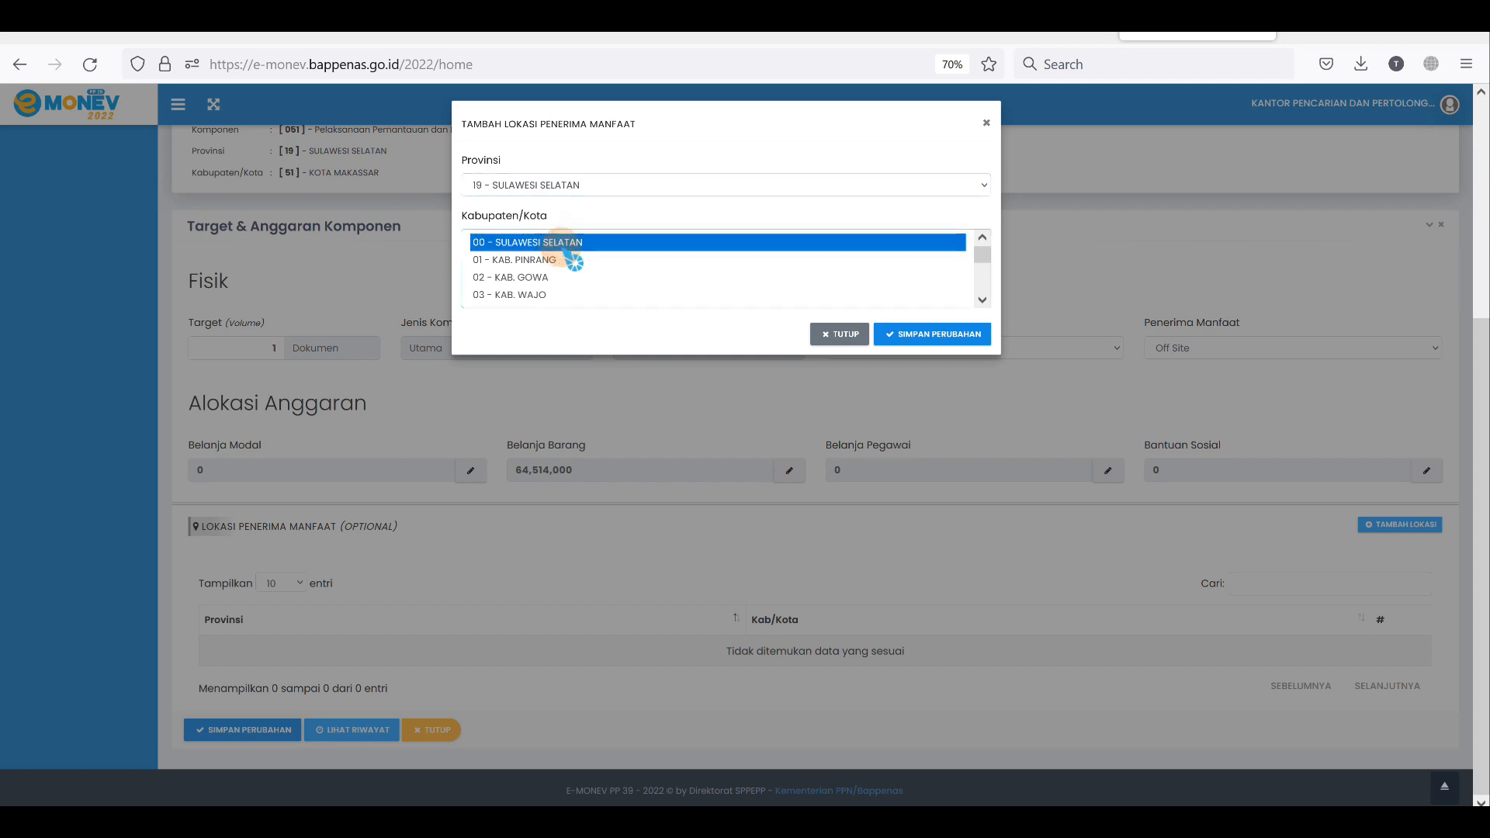
{"action": "left_click", "coordinate": [941, 335]}
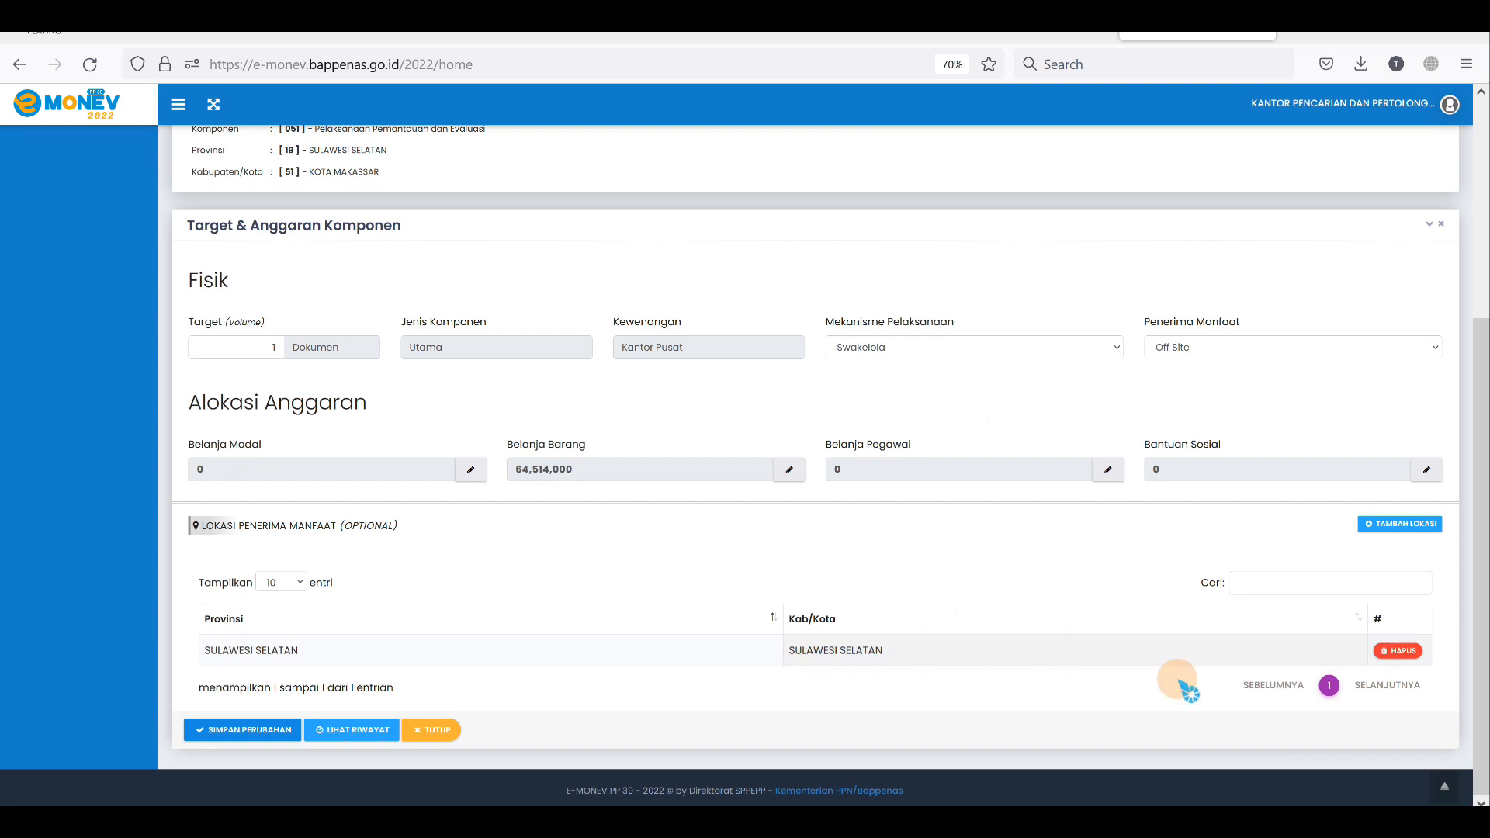
{"action": "left_click", "coordinate": [1408, 527]}
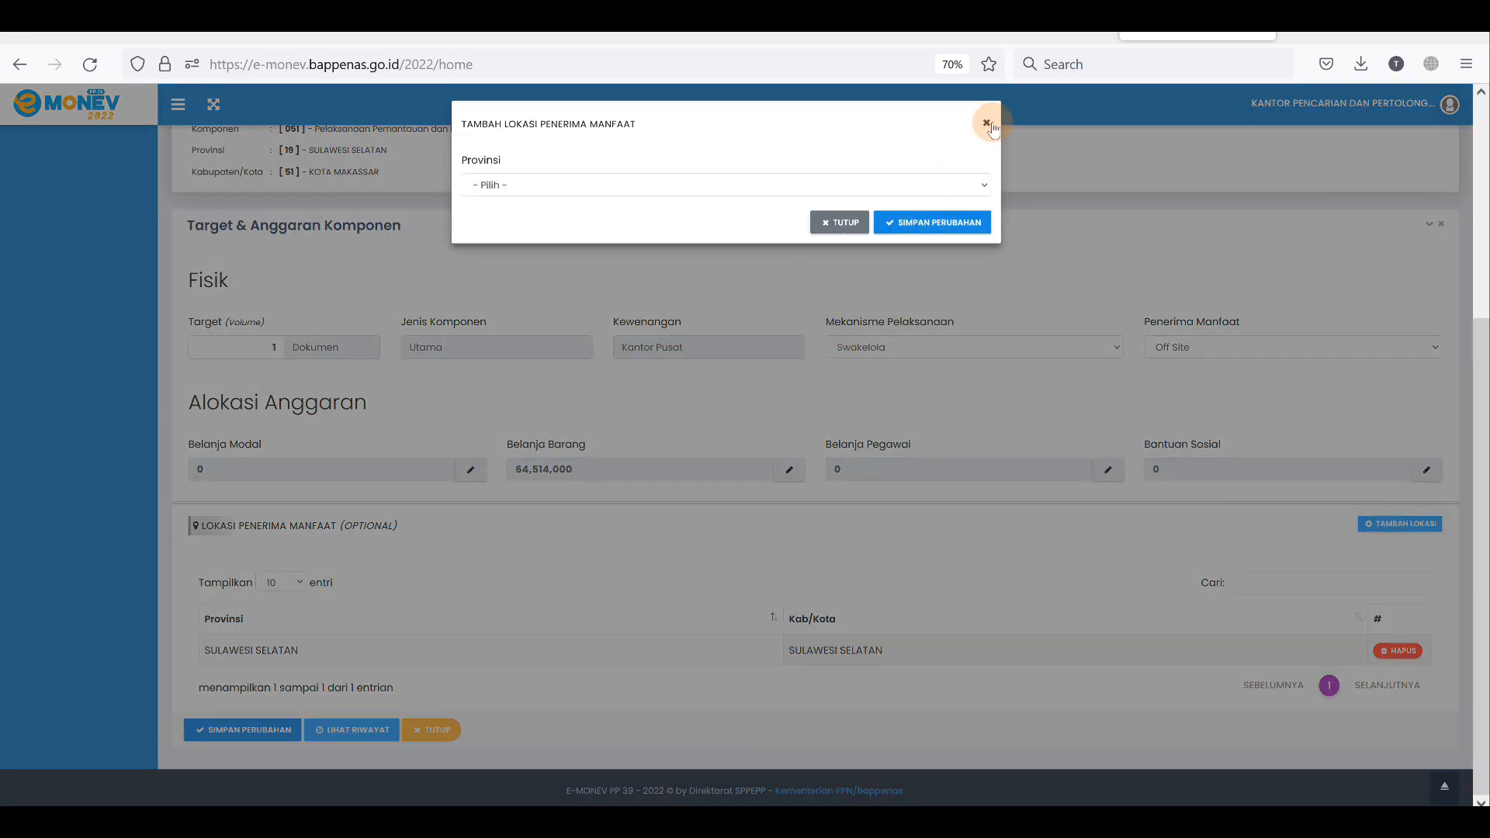
{"action": "left_click", "coordinate": [986, 123]}
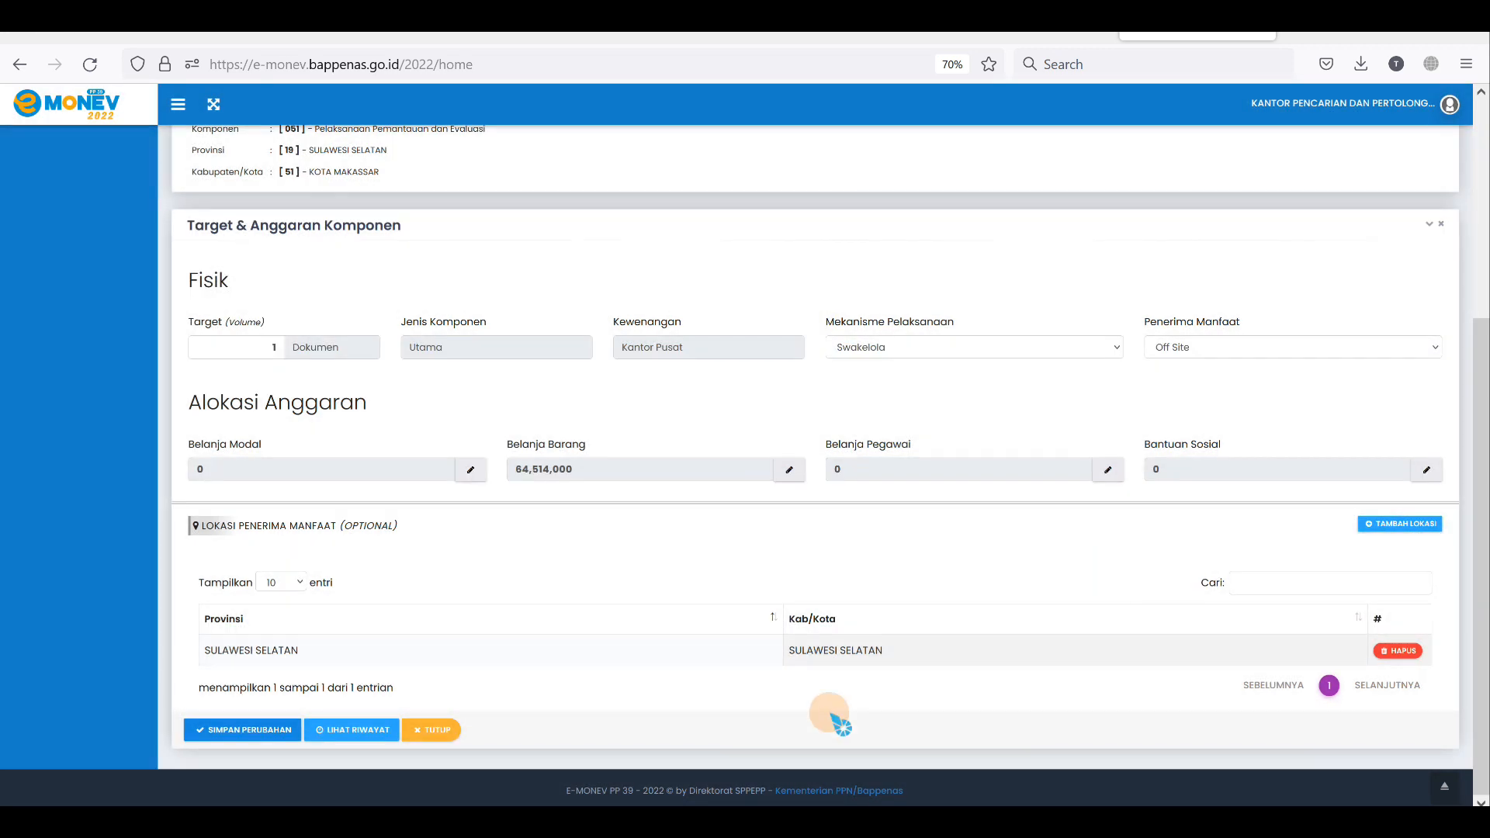
Delete the SULAWESI SELATAN entry from the beneficiary locations and confirm the deletion.
{"action": "left_click", "coordinate": [1404, 653]}
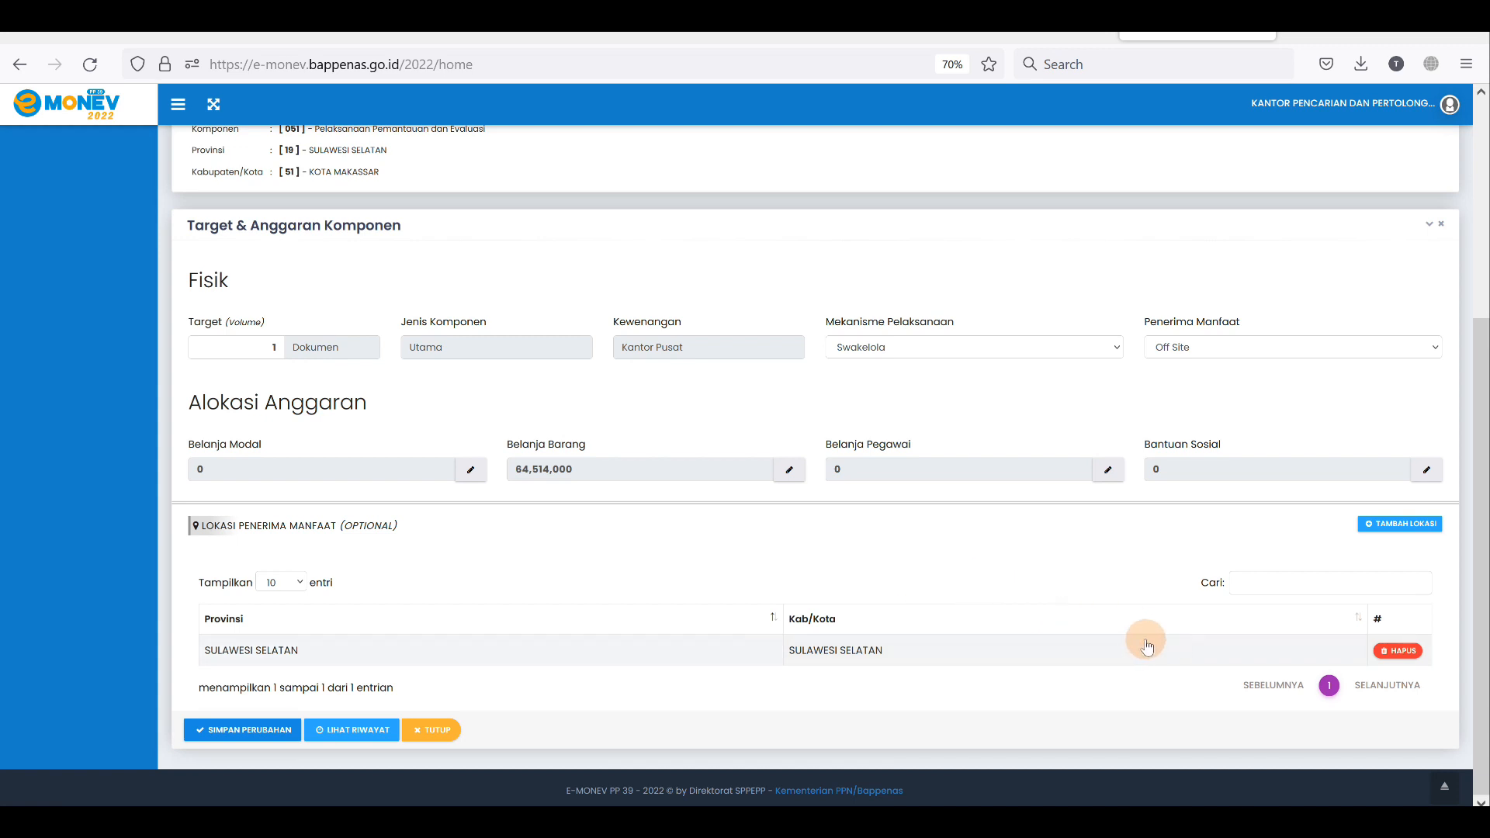
{"action": "left_click", "coordinate": [1397, 652]}
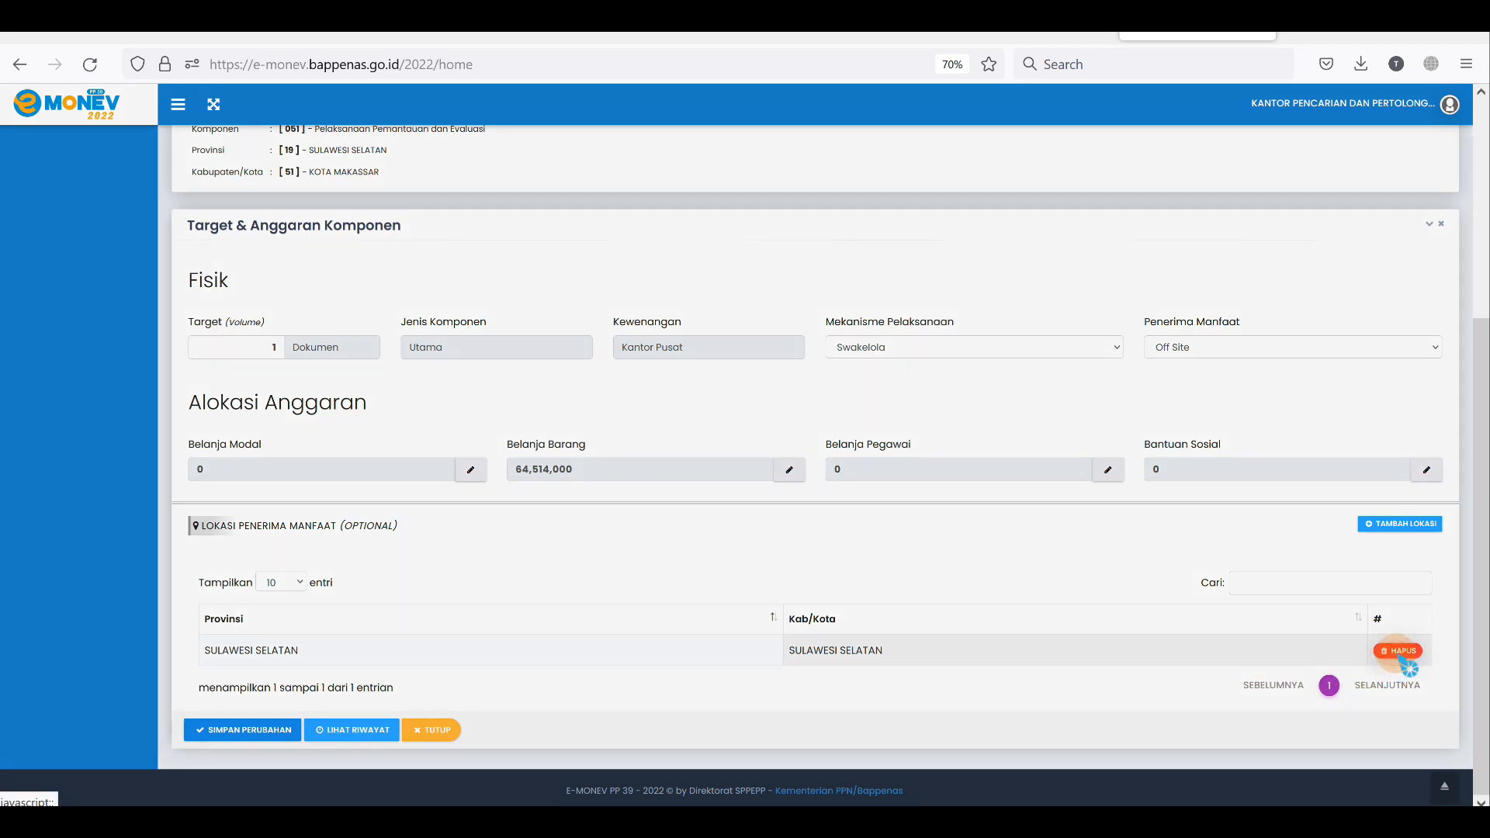
{"action": "left_click", "coordinate": [876, 154]}
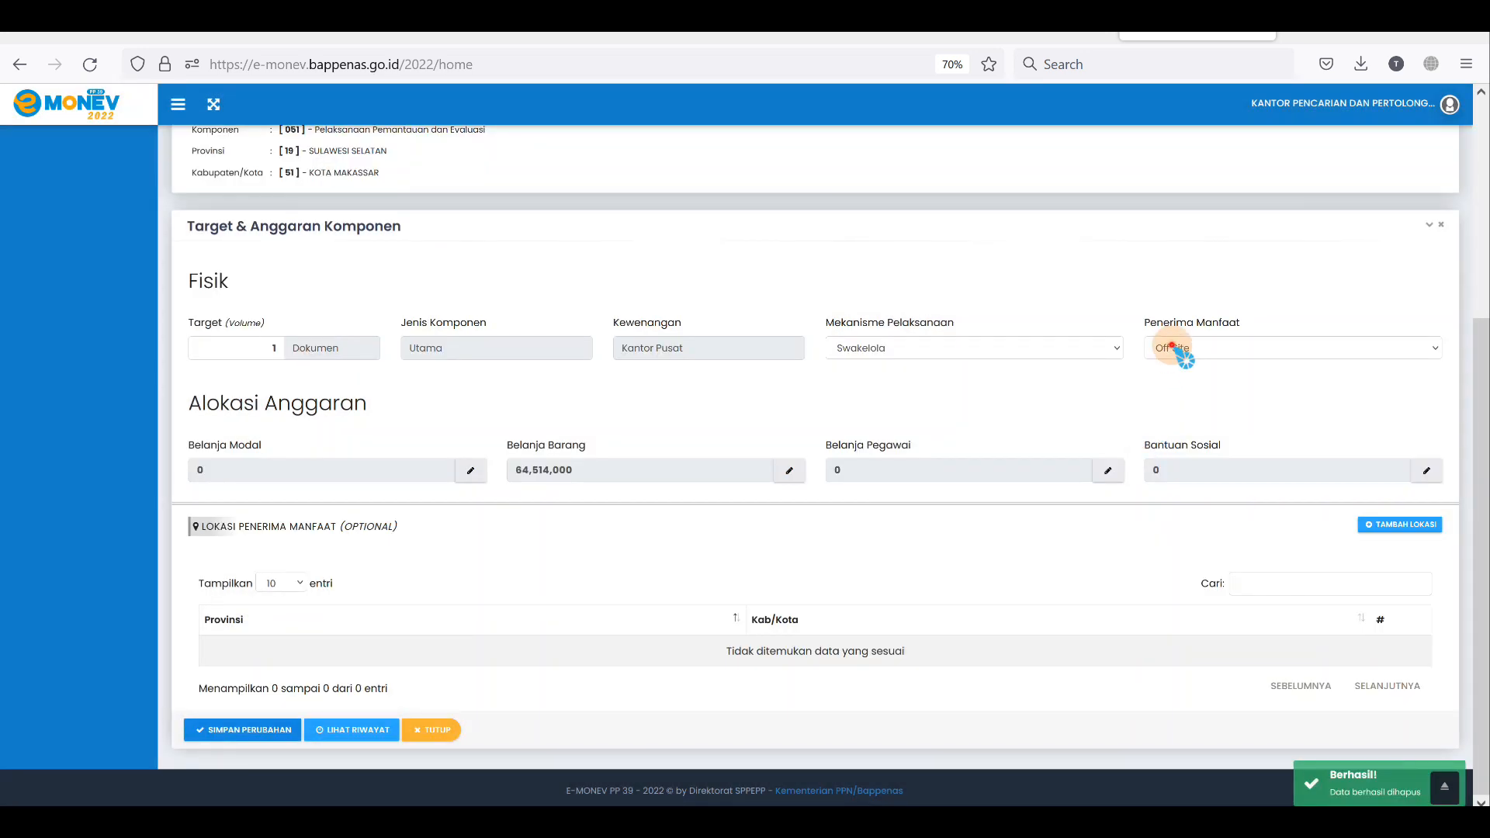
Set the component's Penerima Manfaat back to On Site and save the changes to its target and budget data.
{"action": "left_click", "coordinate": [1173, 349]}
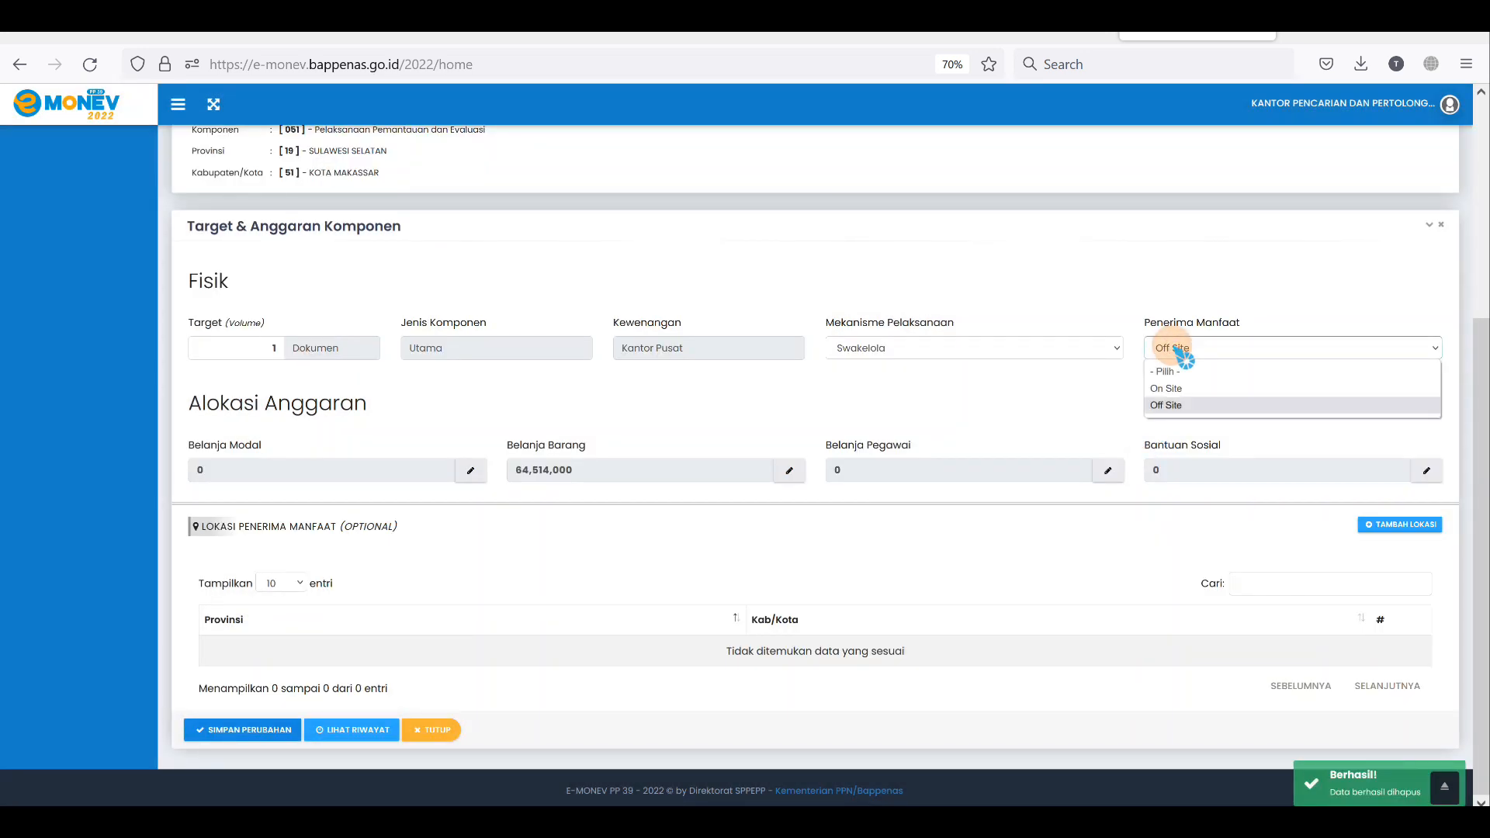
{"action": "left_click", "coordinate": [1173, 389]}
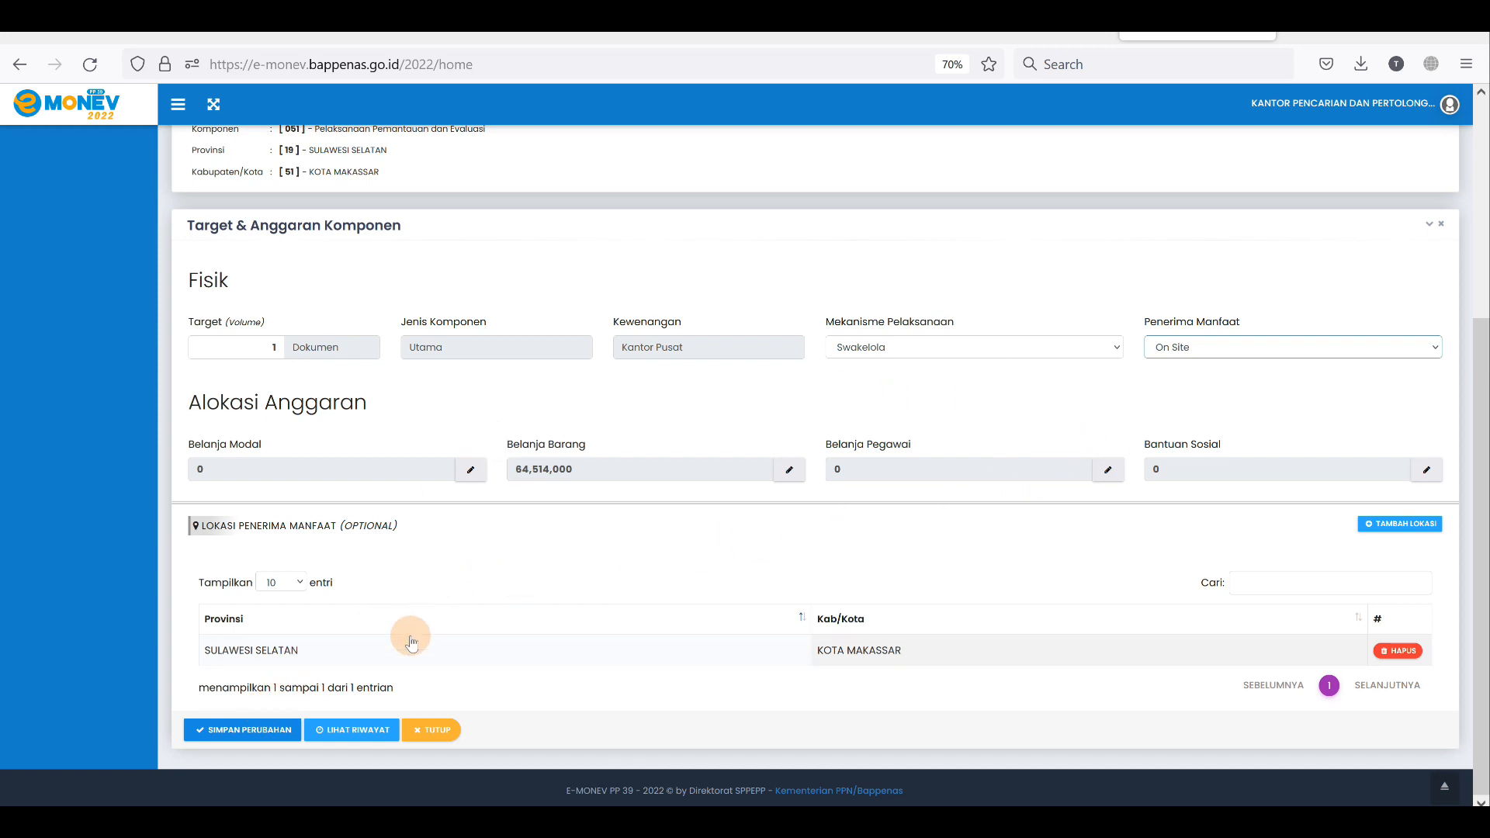
{"action": "left_click", "coordinate": [284, 735]}
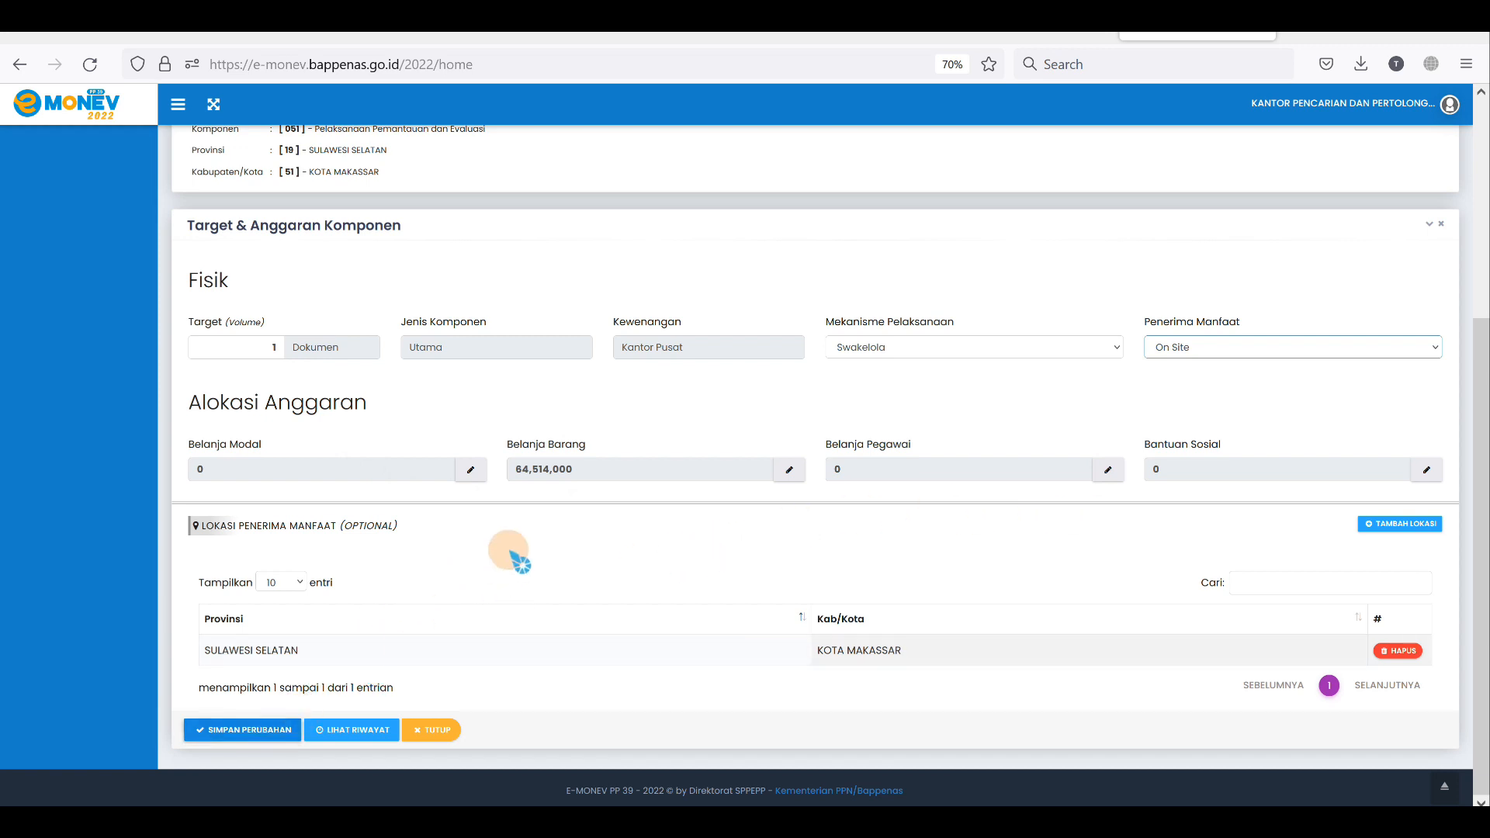
{"action": "left_click", "coordinate": [269, 731]}
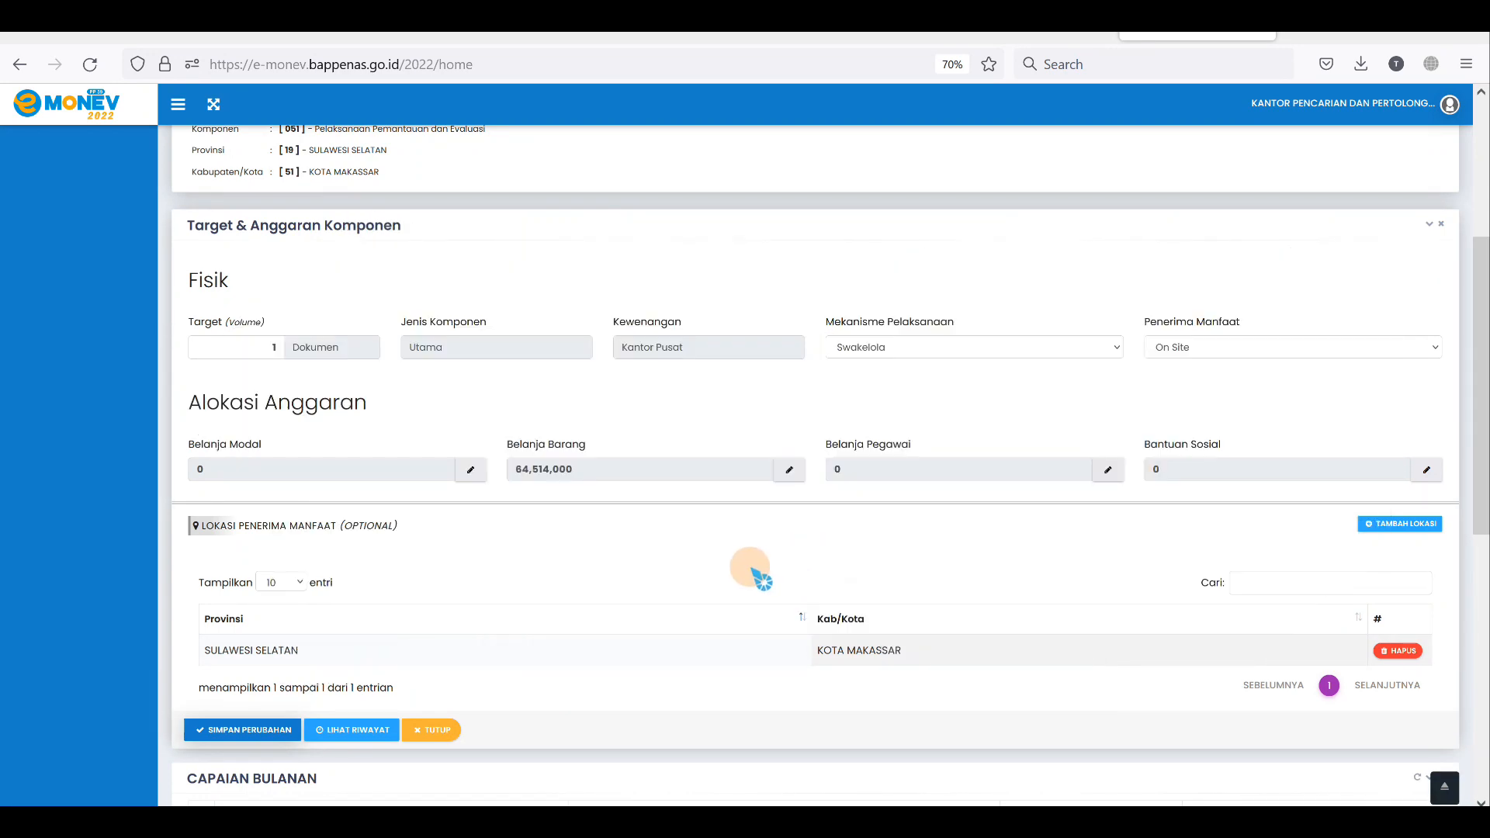
Examine the Capaian Bulanan table with the component's monthly budget, physical realisation and implementation status columns.
{"action": "scroll", "coordinate": [758, 574], "scroll_direction": "down", "scroll_amount": 1}
{"action": "scroll", "coordinate": [597, 566], "scroll_direction": "down", "scroll_amount": 3}
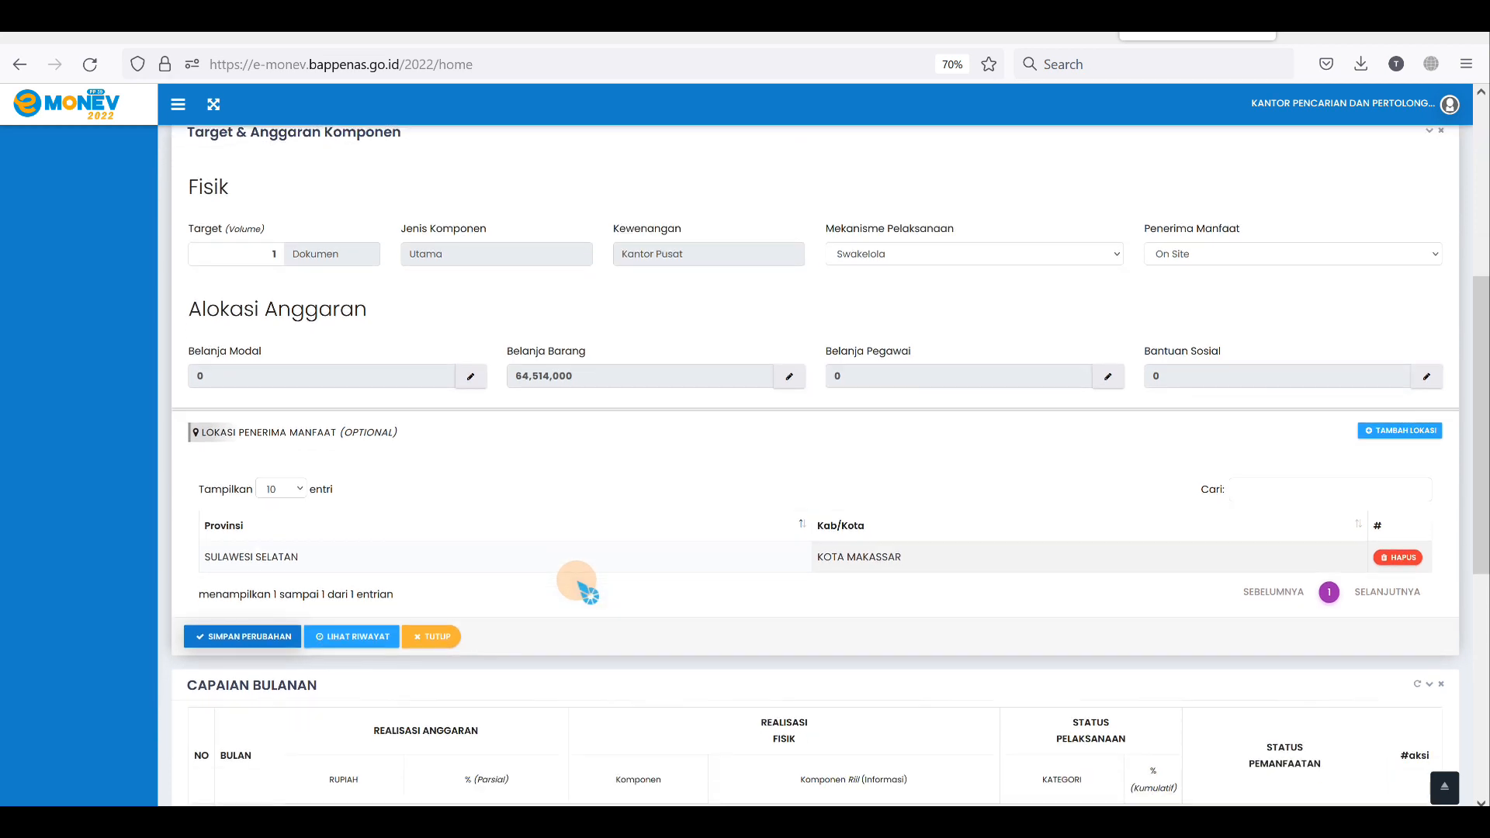
{"action": "scroll", "coordinate": [609, 621], "scroll_direction": "down", "scroll_amount": 2}
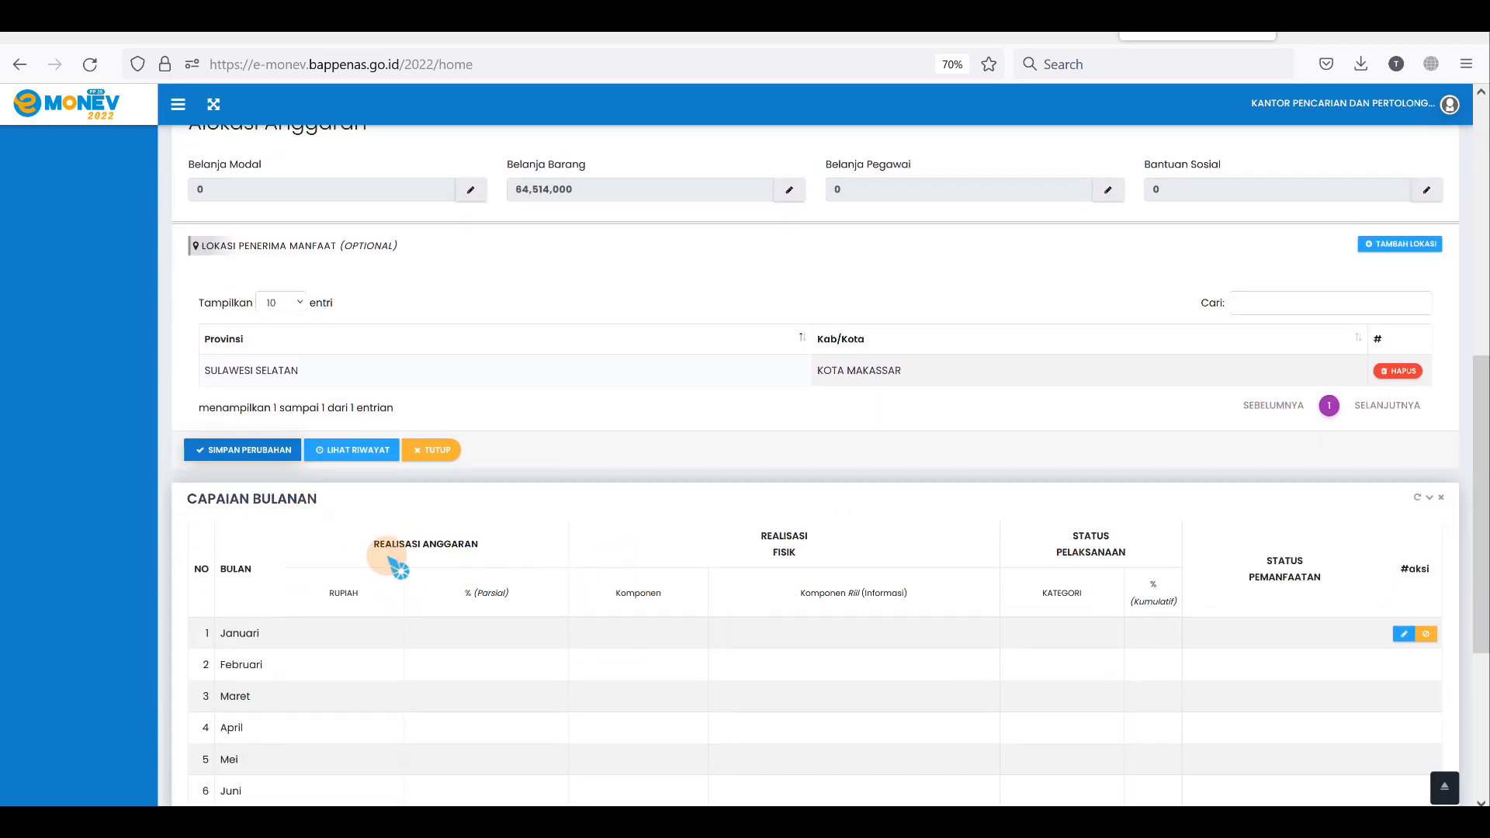
{"action": "scroll", "coordinate": [775, 621], "scroll_direction": "down", "scroll_amount": 2}
{"action": "scroll", "coordinate": [775, 626], "scroll_direction": "down", "scroll_amount": 4}
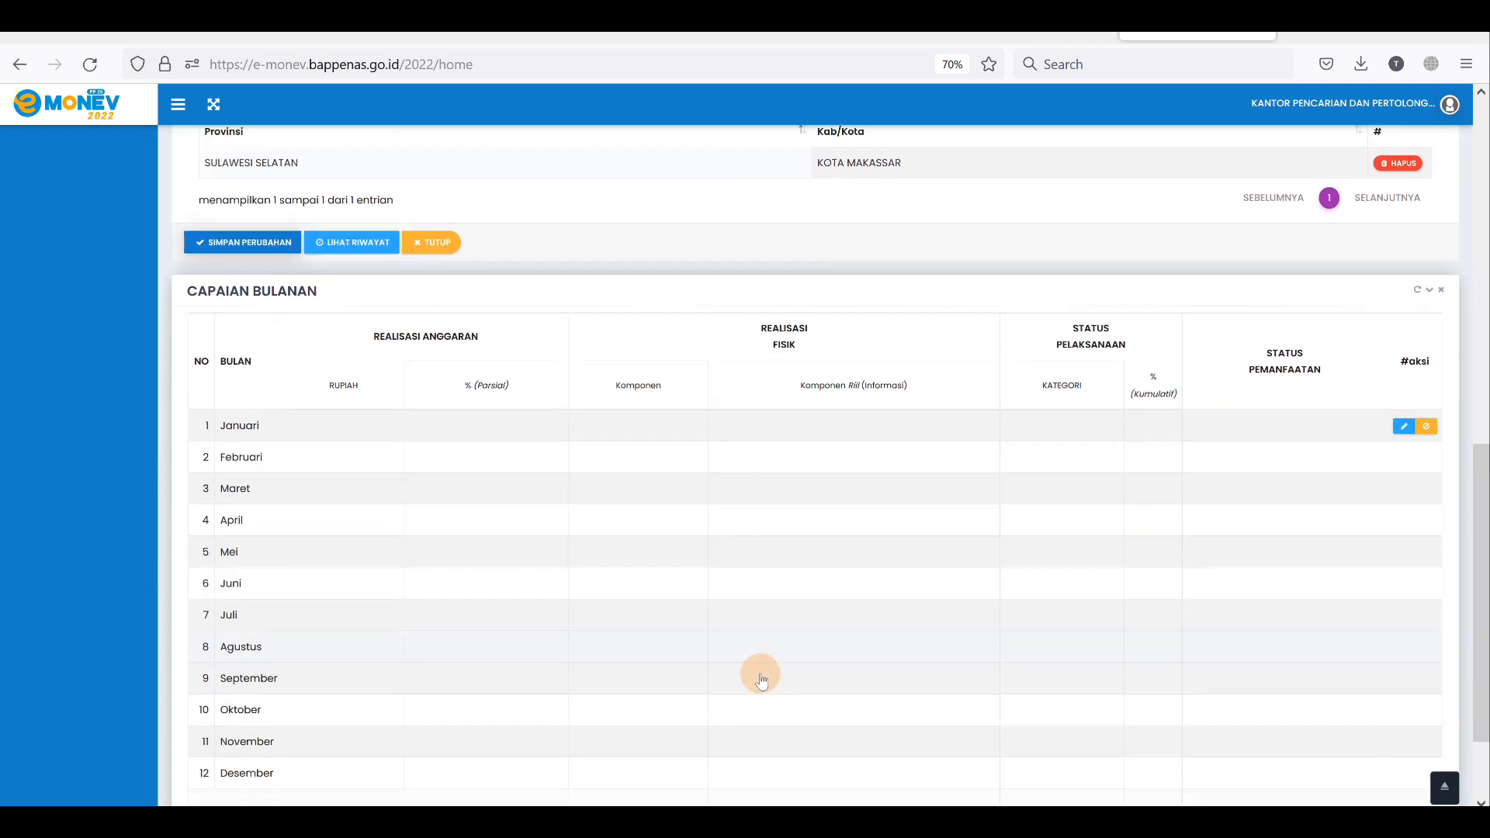
{"action": "scroll", "coordinate": [755, 698], "scroll_direction": "up", "scroll_amount": 1}
{"action": "scroll", "coordinate": [755, 699], "scroll_direction": "up", "scroll_amount": 5}
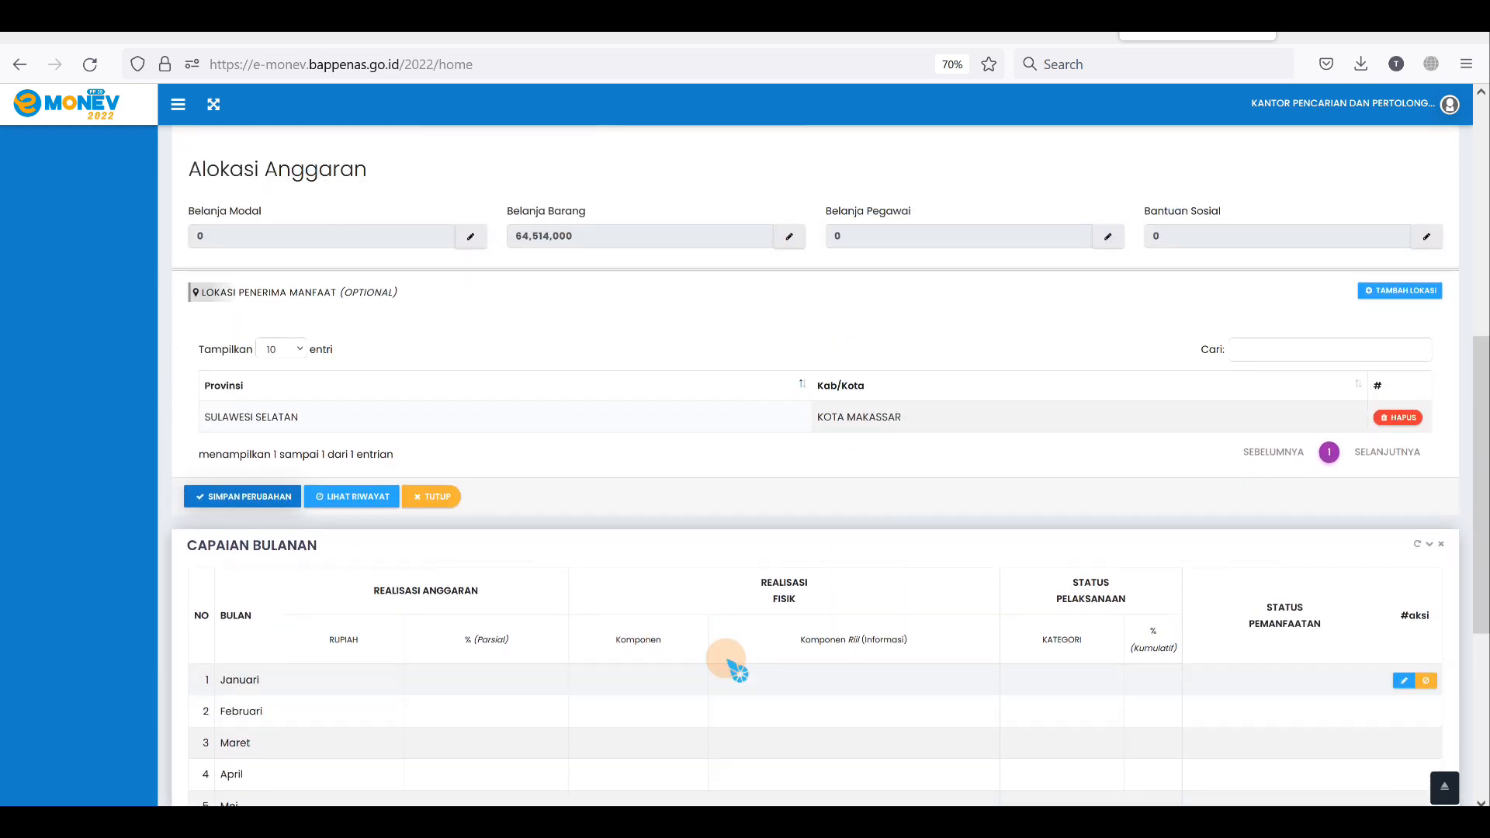
Show the component's target and budget allocation history, compare it with the current target and allocation, and hide it again.
{"action": "left_click", "coordinate": [359, 504]}
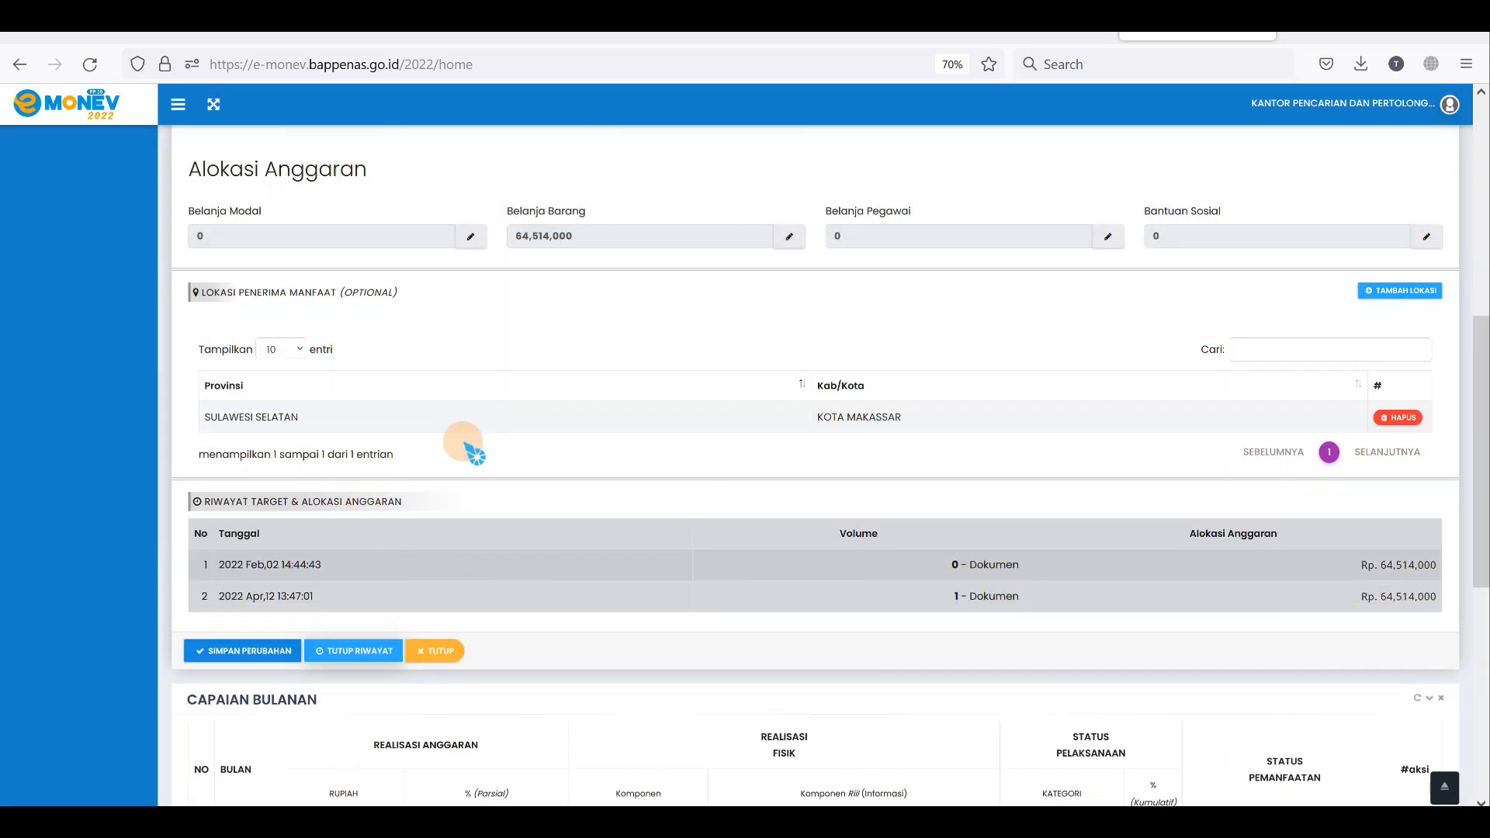
{"action": "scroll", "coordinate": [314, 419], "scroll_direction": "up", "scroll_amount": 3}
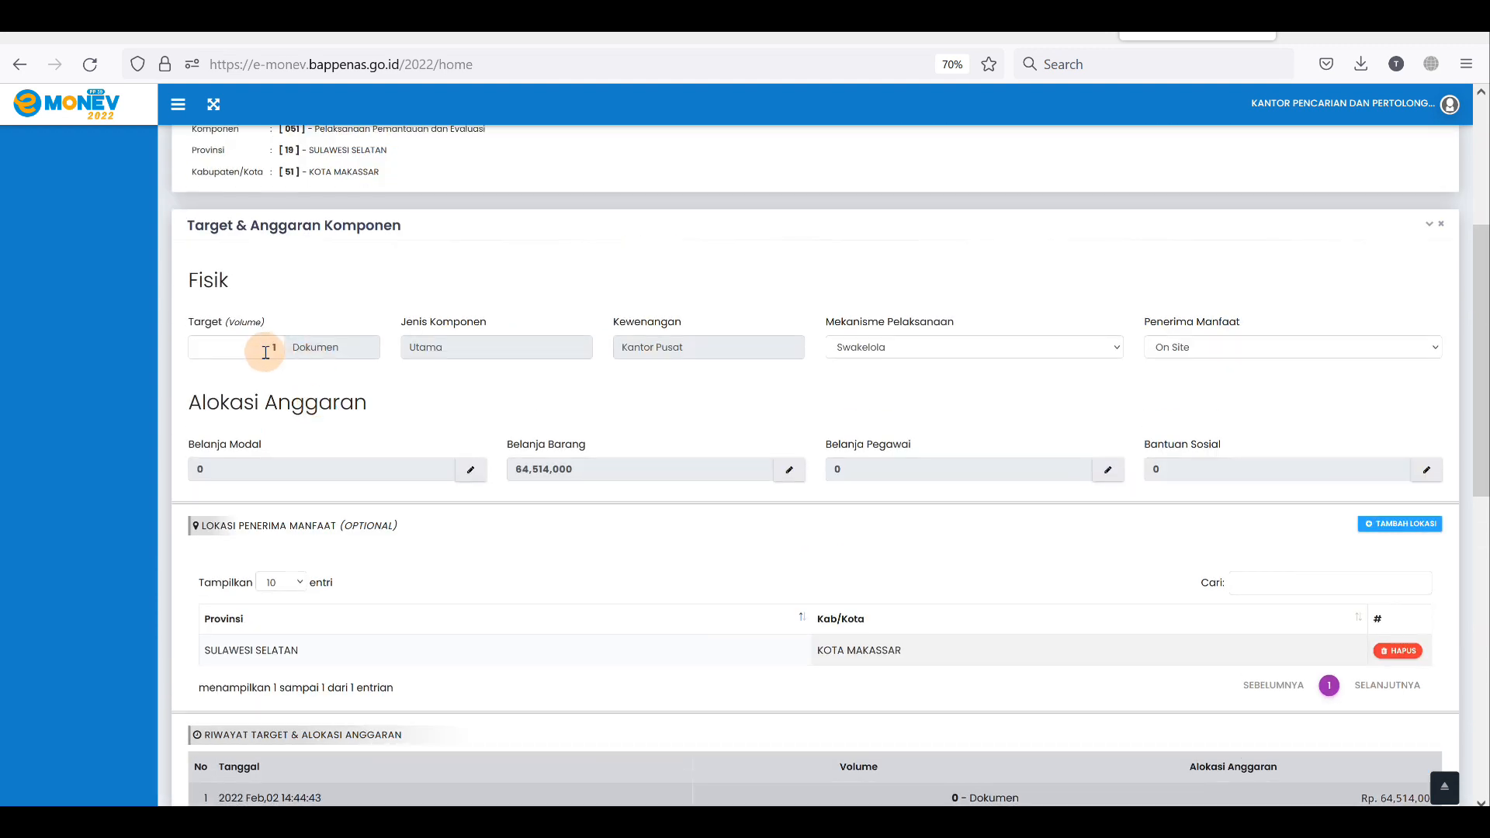
{"action": "scroll", "coordinate": [269, 360], "scroll_direction": "down", "scroll_amount": 3}
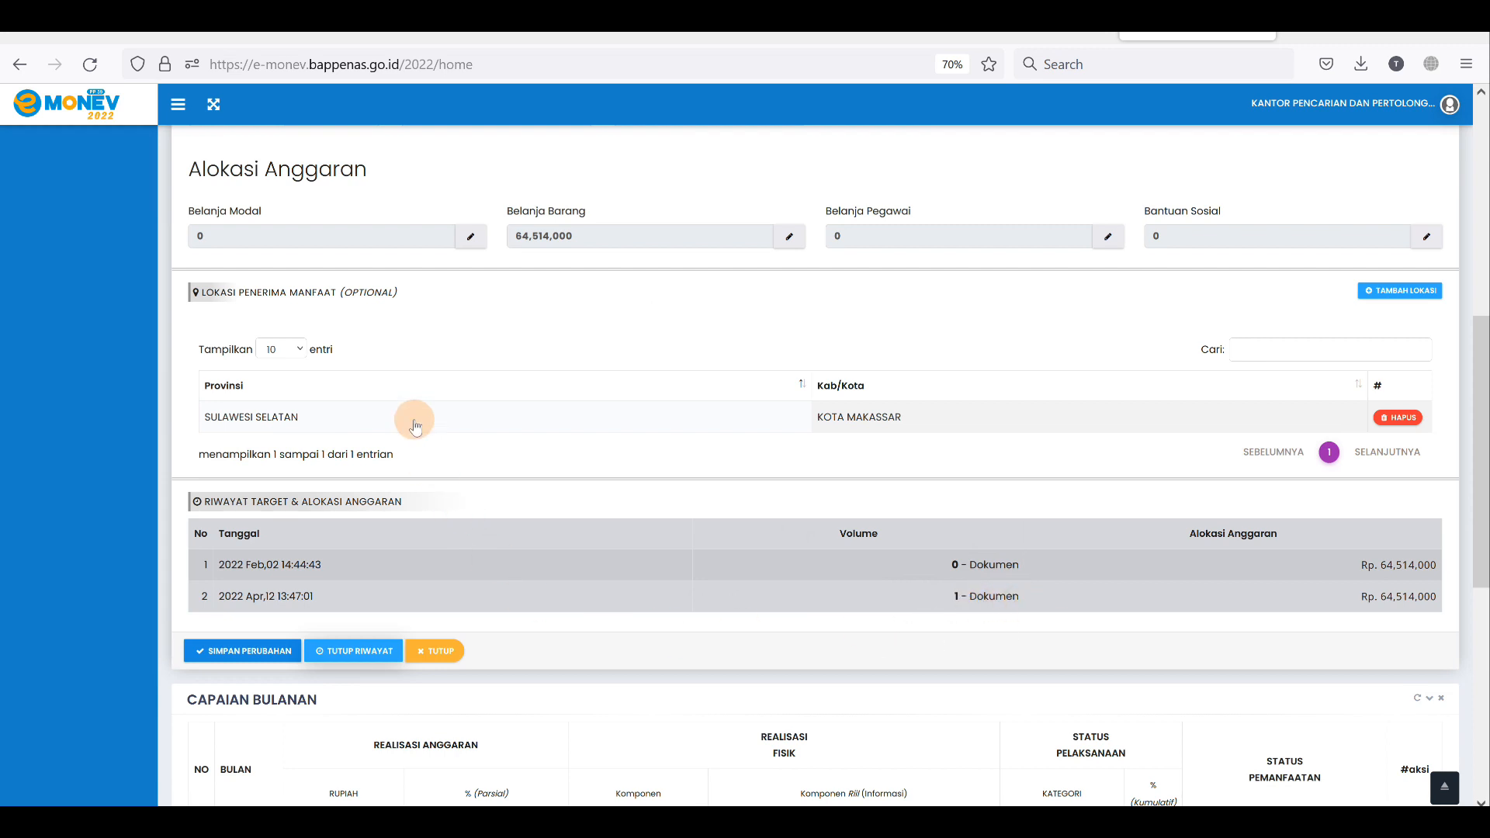
{"action": "scroll", "coordinate": [372, 349], "scroll_direction": "up", "scroll_amount": 2}
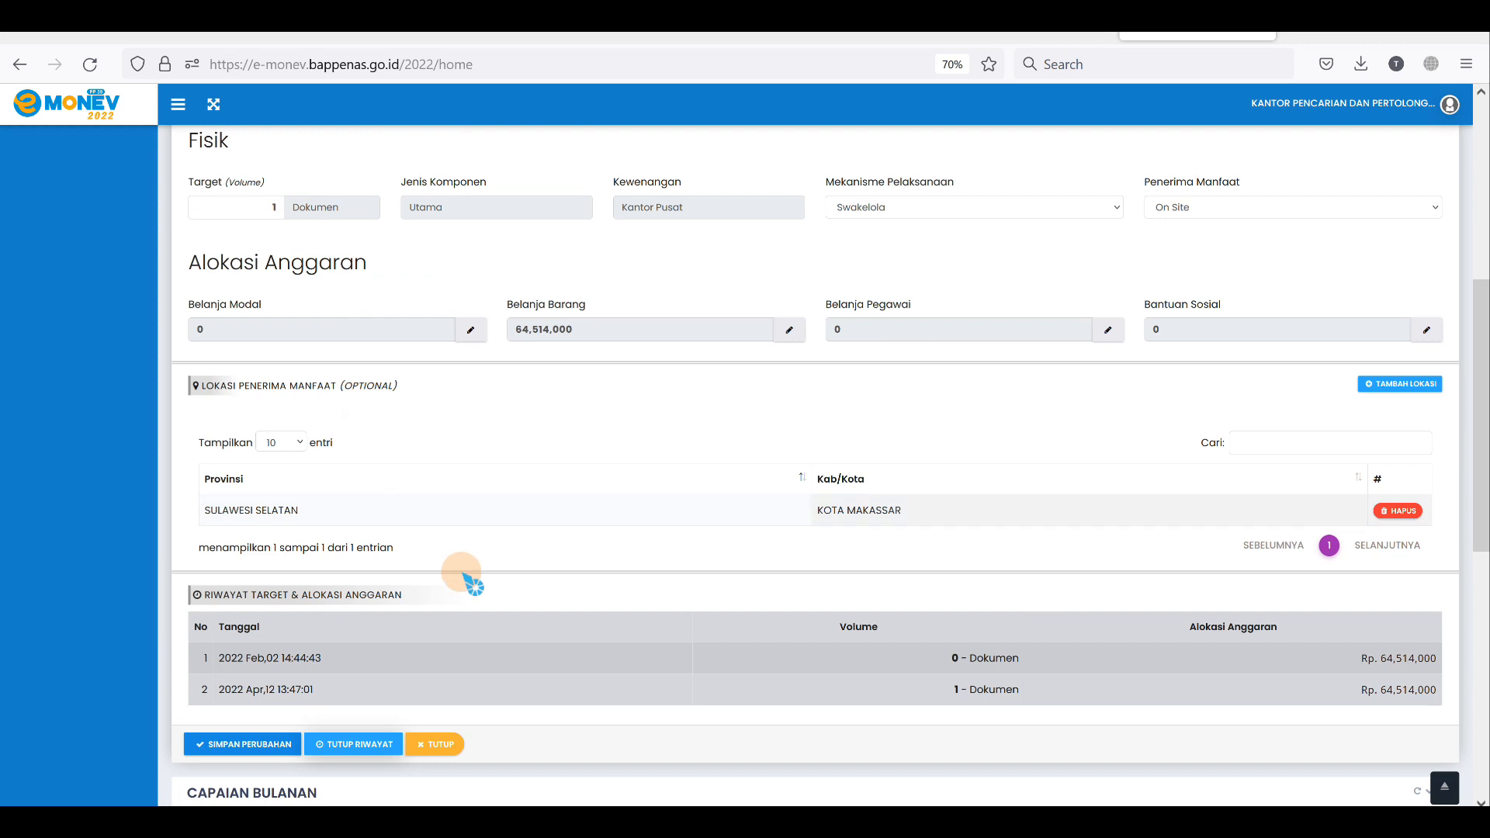
{"action": "scroll", "coordinate": [497, 612], "scroll_direction": "down", "scroll_amount": 1}
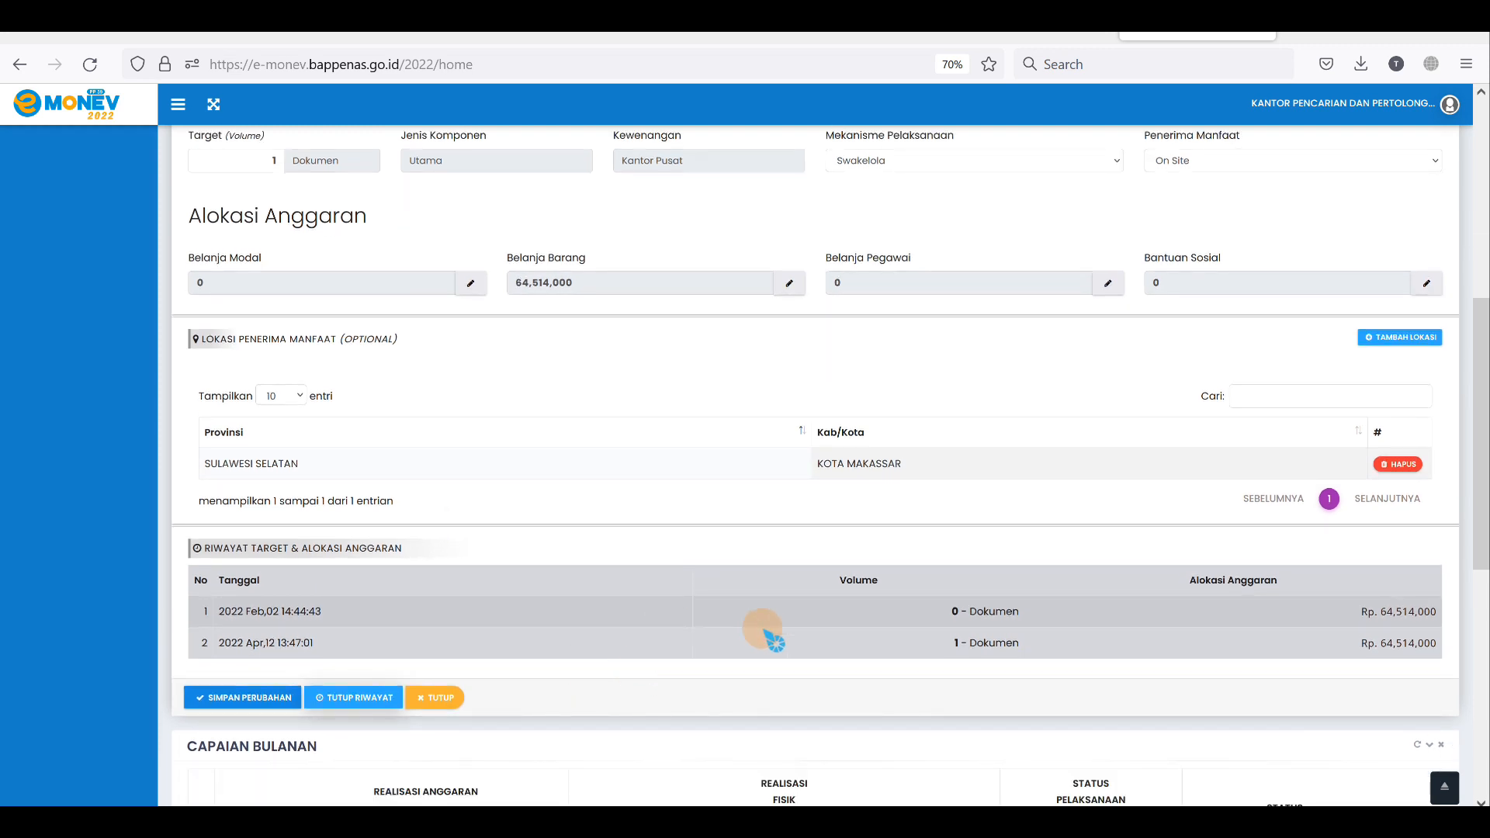
{"action": "scroll", "coordinate": [931, 631], "scroll_direction": "down", "scroll_amount": 1}
{"action": "left_click", "coordinate": [359, 651]}
Mark the component as belum tersedia for Januari in the Capaian Bulanan table and confirm.
{"action": "scroll", "coordinate": [853, 539], "scroll_direction": "down", "scroll_amount": 2}
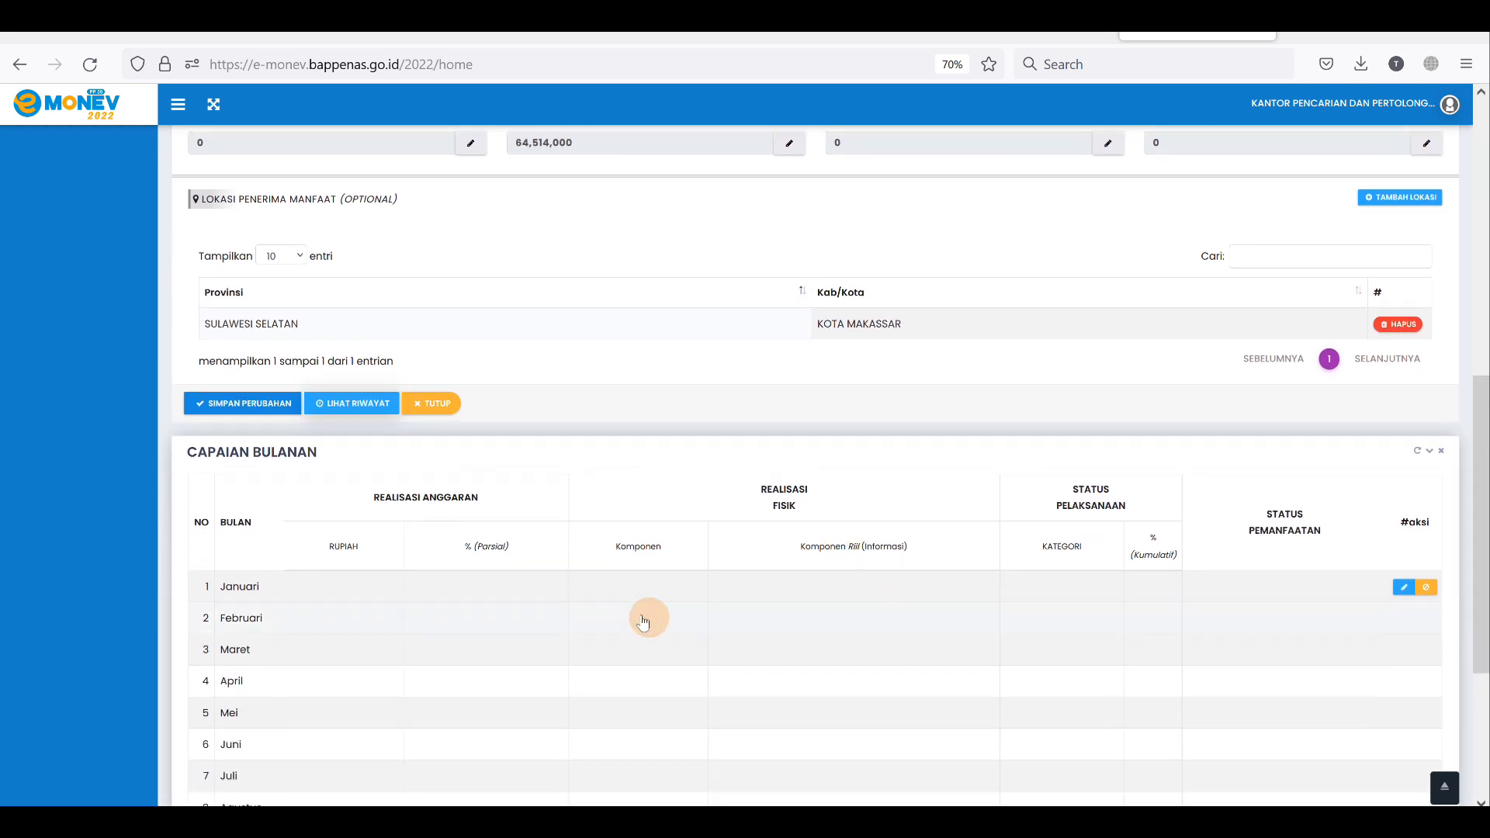
{"action": "scroll", "coordinate": [570, 602], "scroll_direction": "down", "scroll_amount": 1}
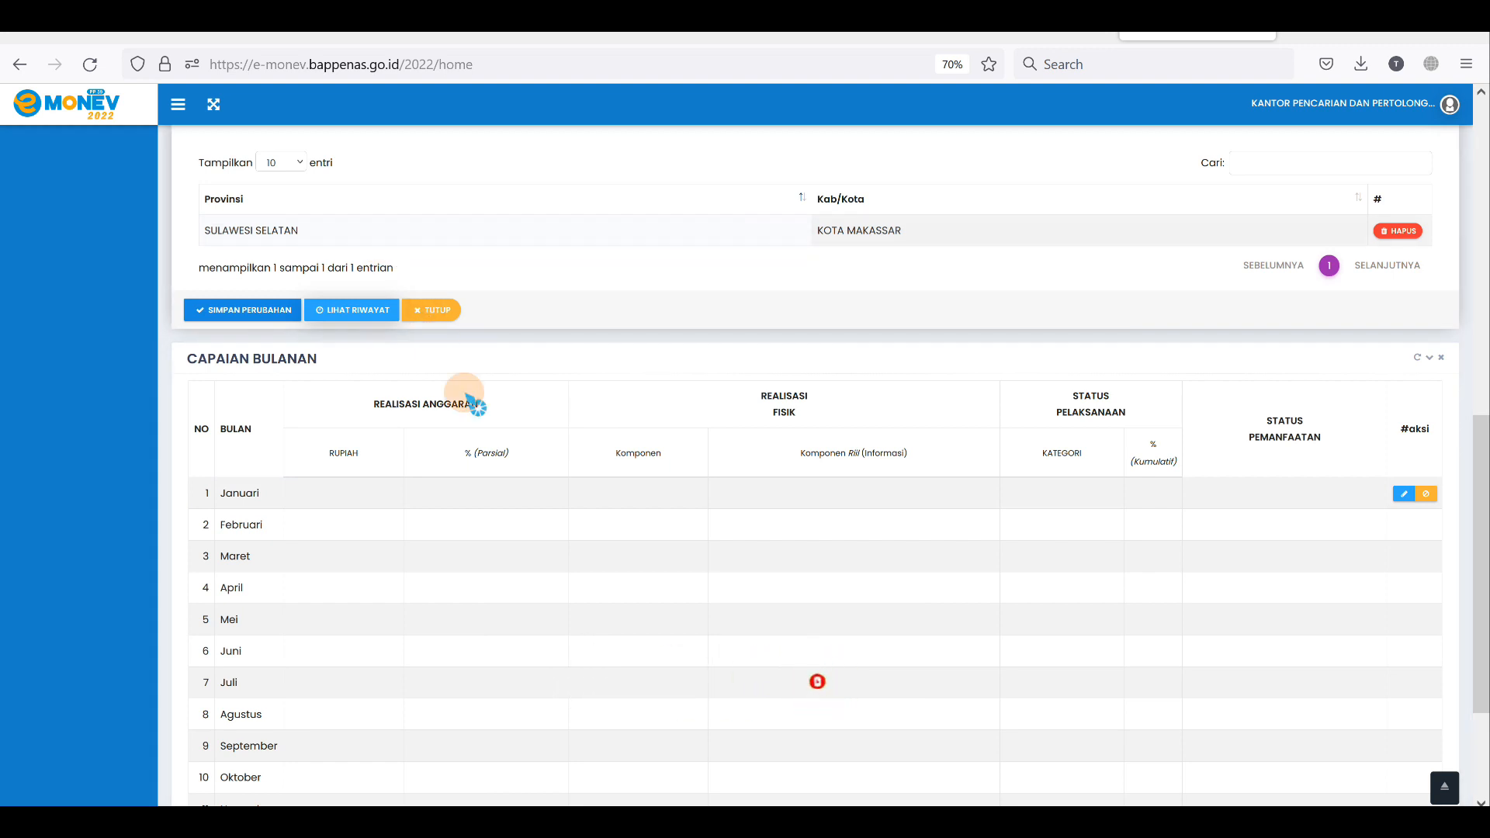
{"action": "left_click", "coordinate": [1428, 495]}
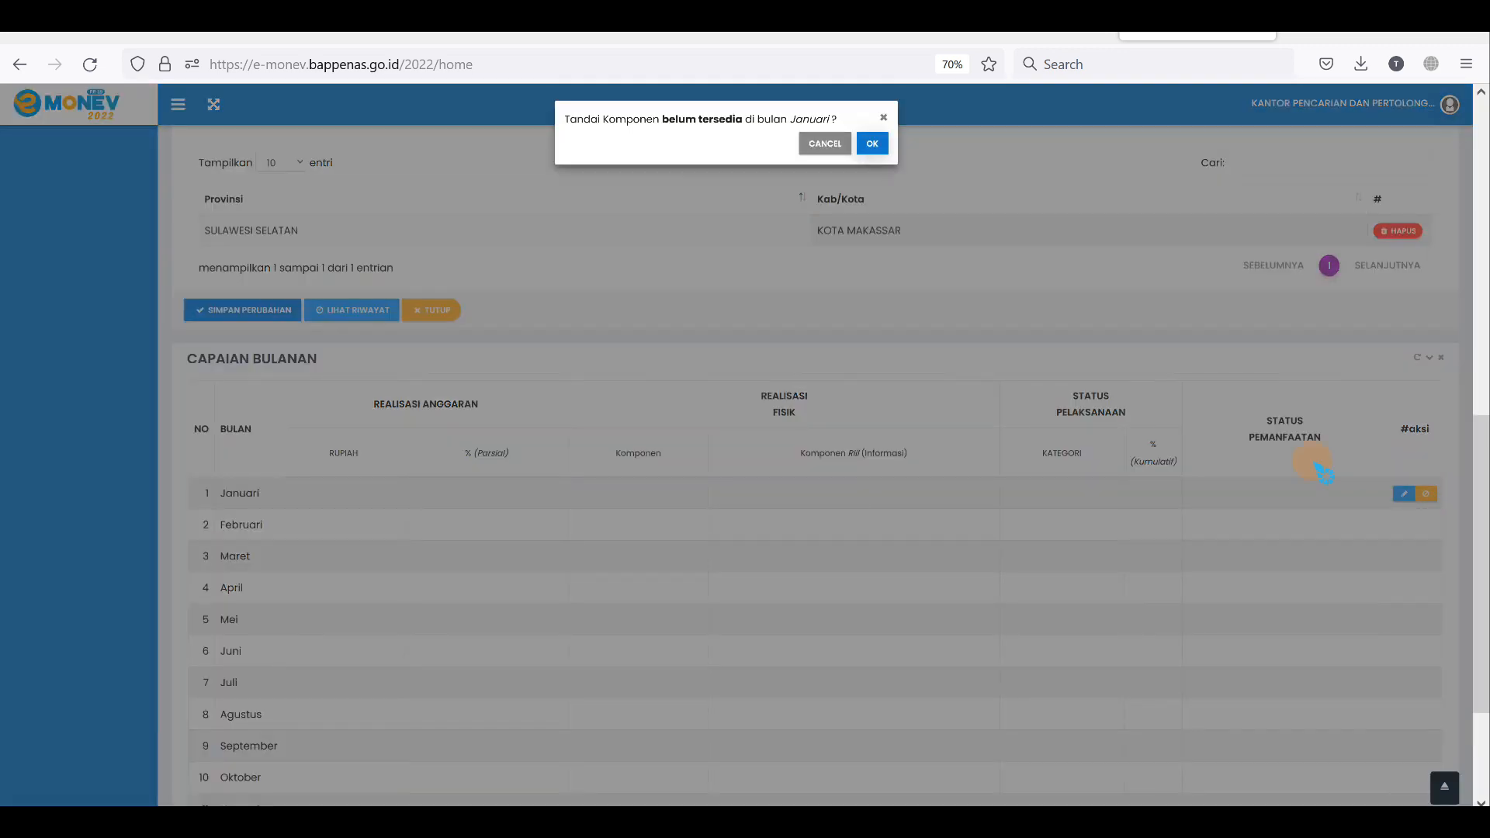
{"action": "left_click", "coordinate": [874, 144]}
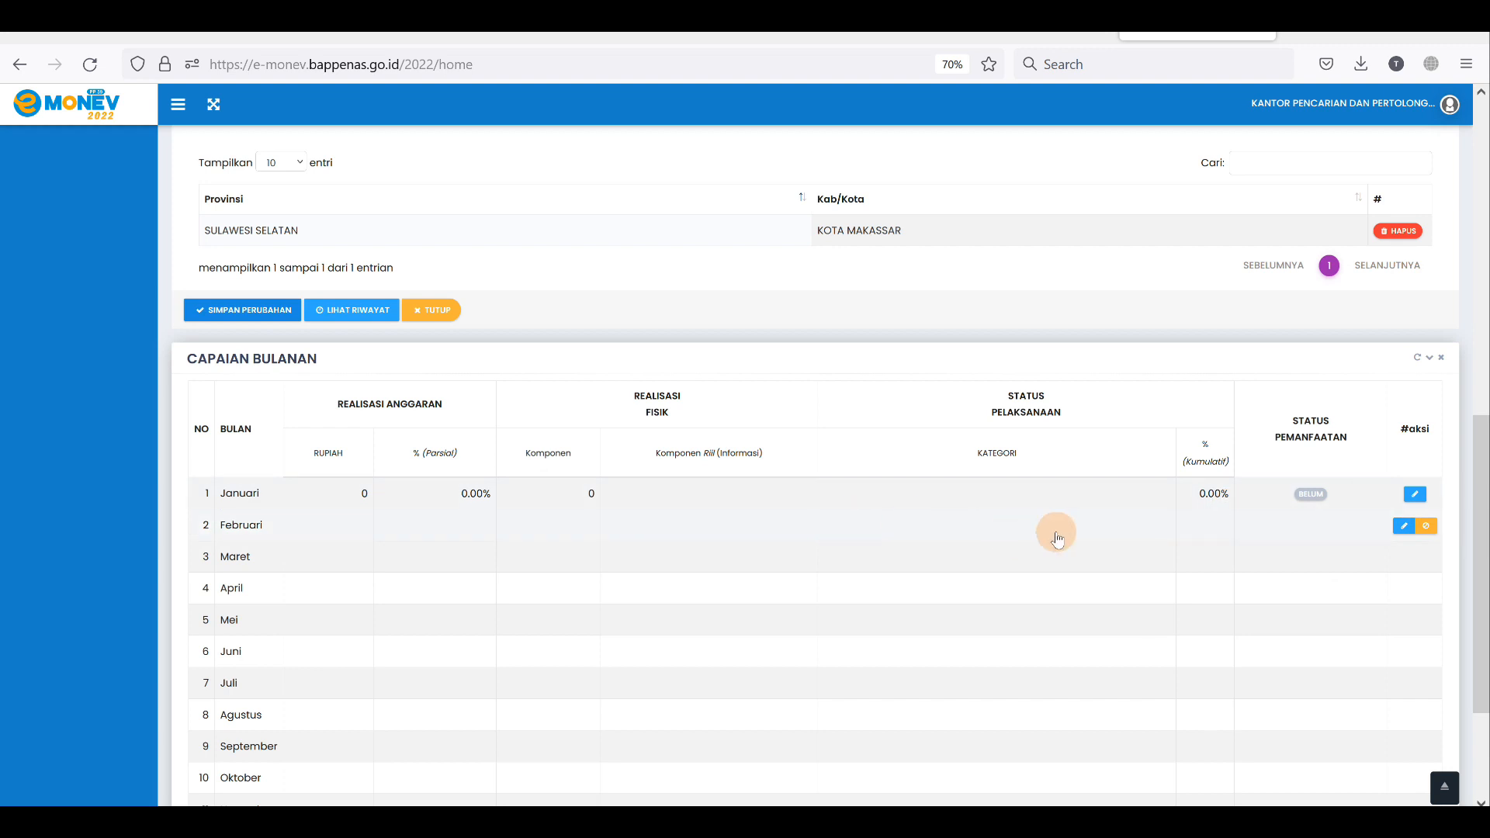
Open the Januari achievement for editing and check the Jan Progres and Output of 3941.EBD.953 in Excel's ISIAN CAPUT sheet.
{"action": "left_click", "coordinate": [1414, 495]}
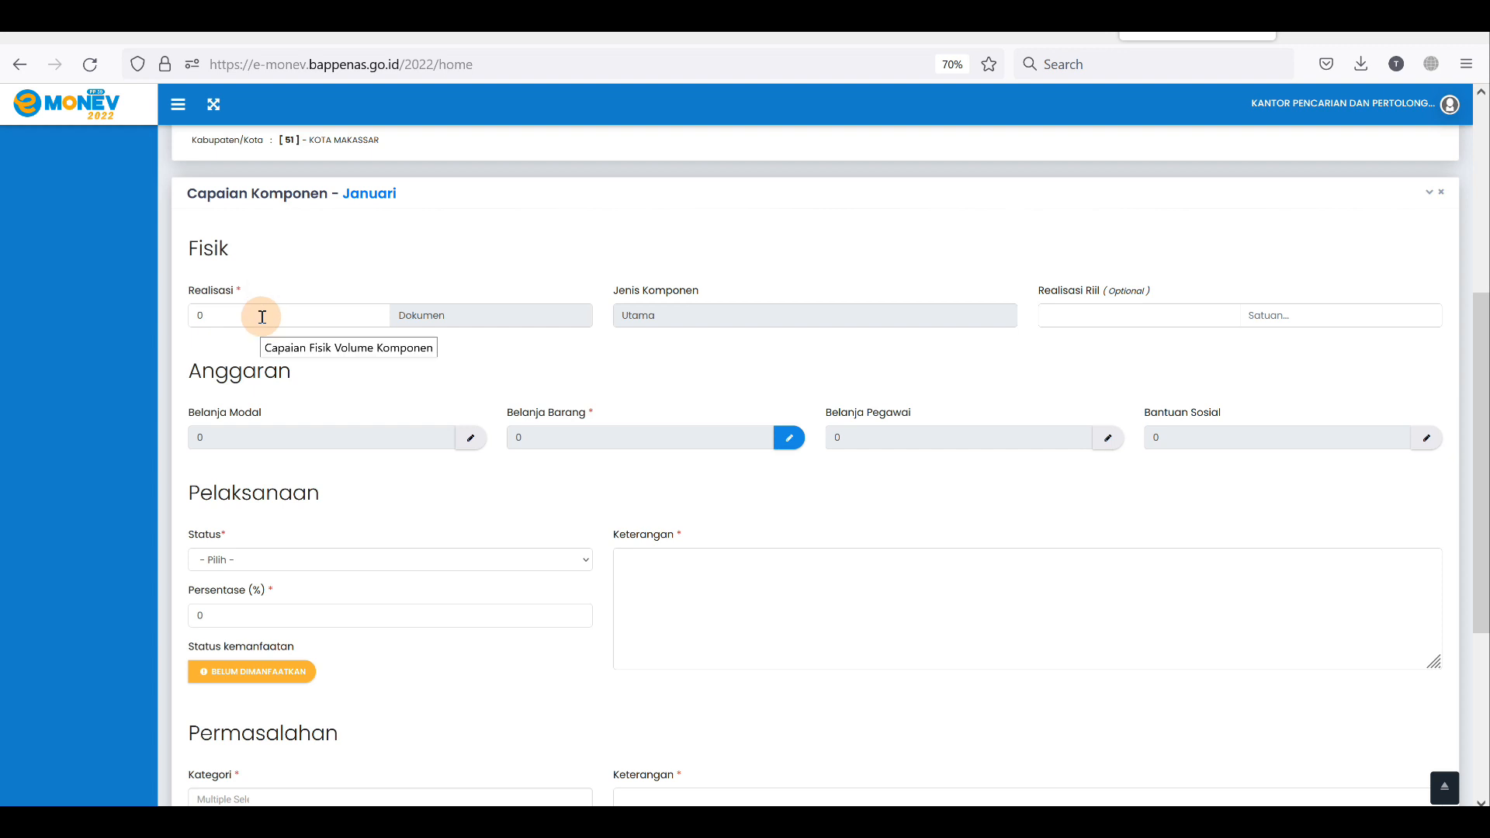
{"action": "key", "text": "alt+Tab"}
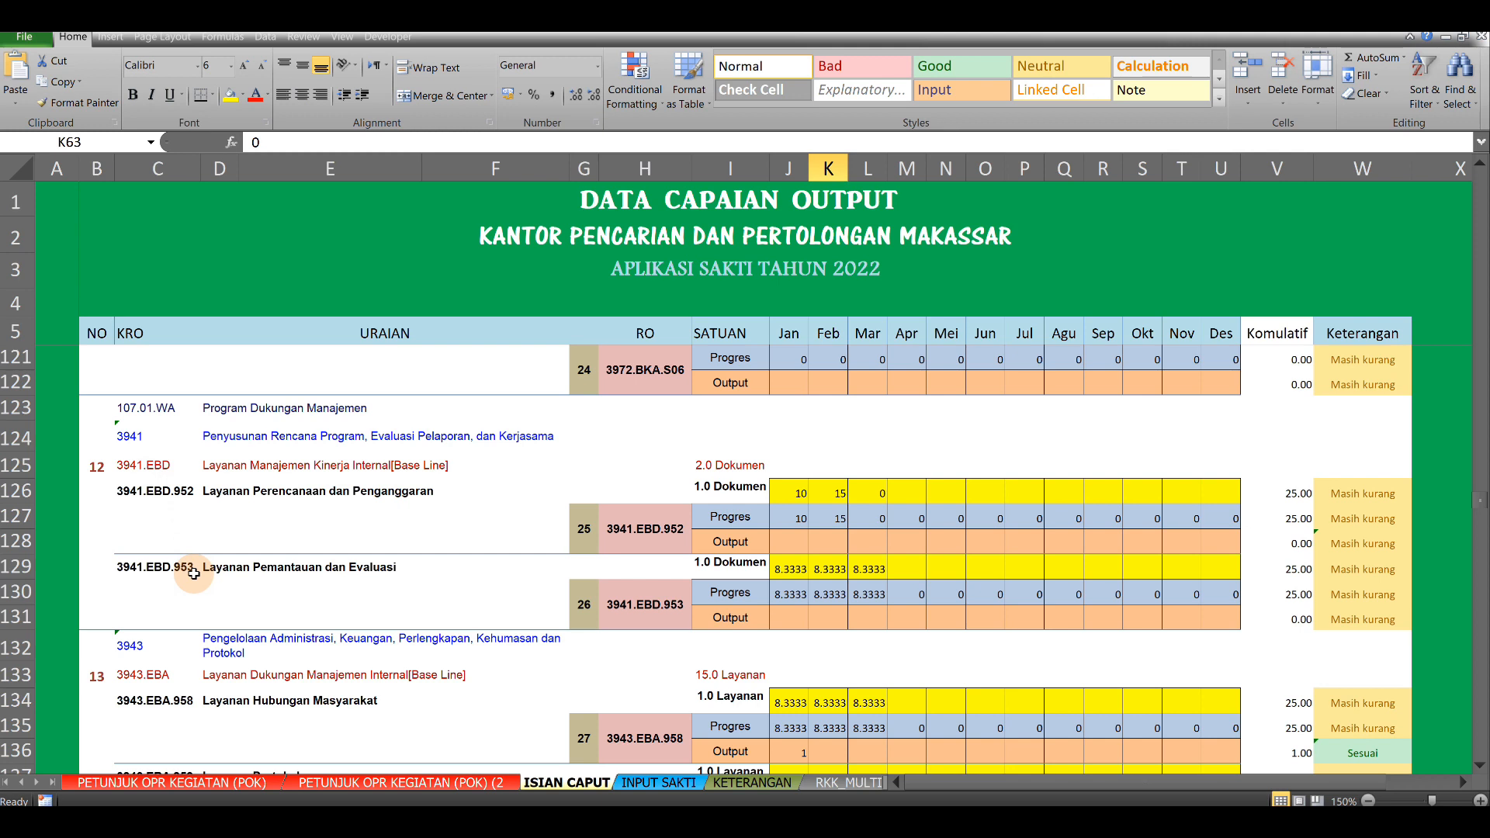
{"action": "left_click", "coordinate": [786, 600]}
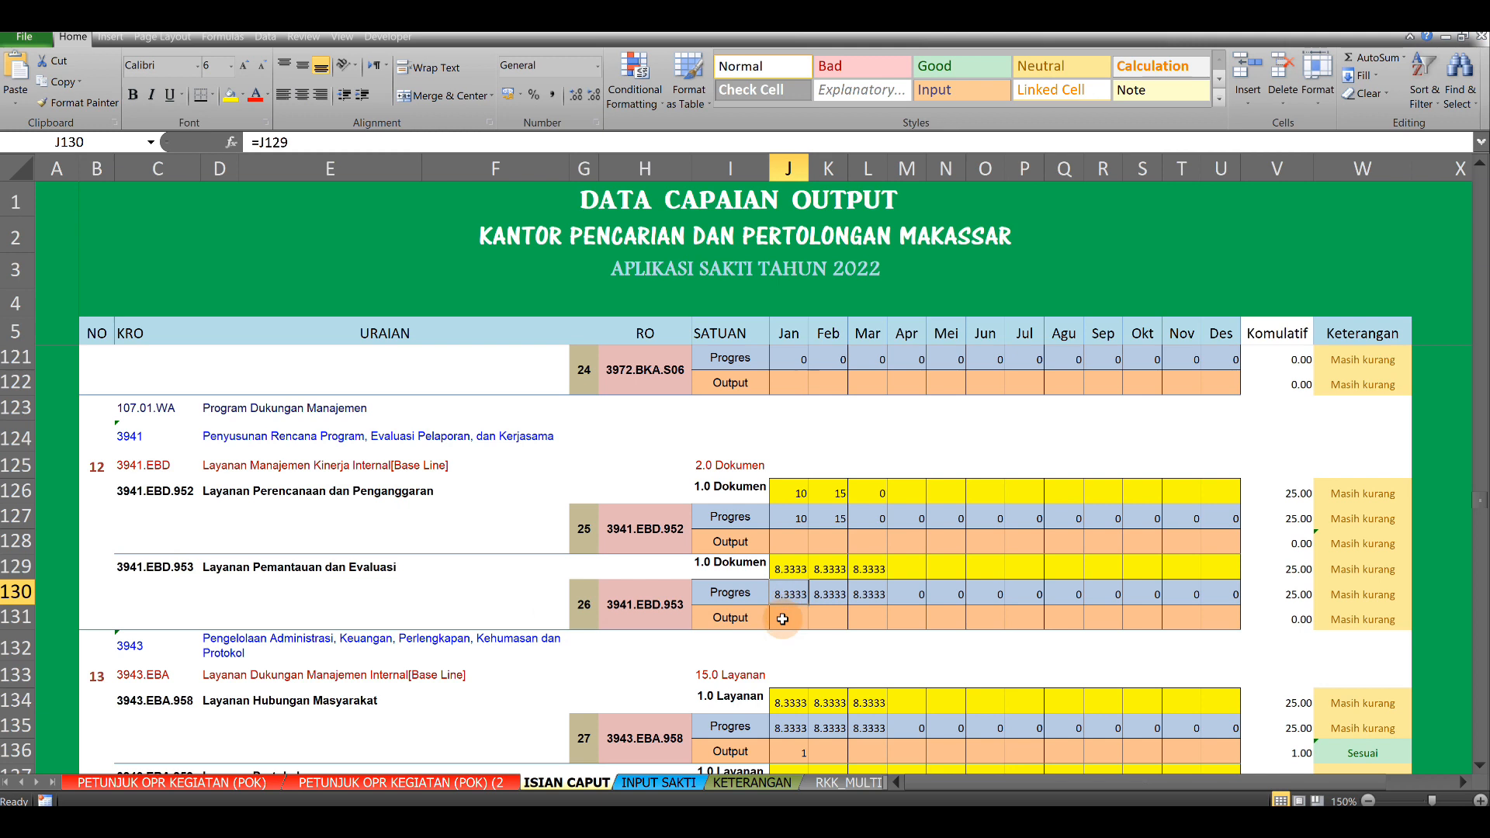
{"action": "left_click", "coordinate": [782, 619]}
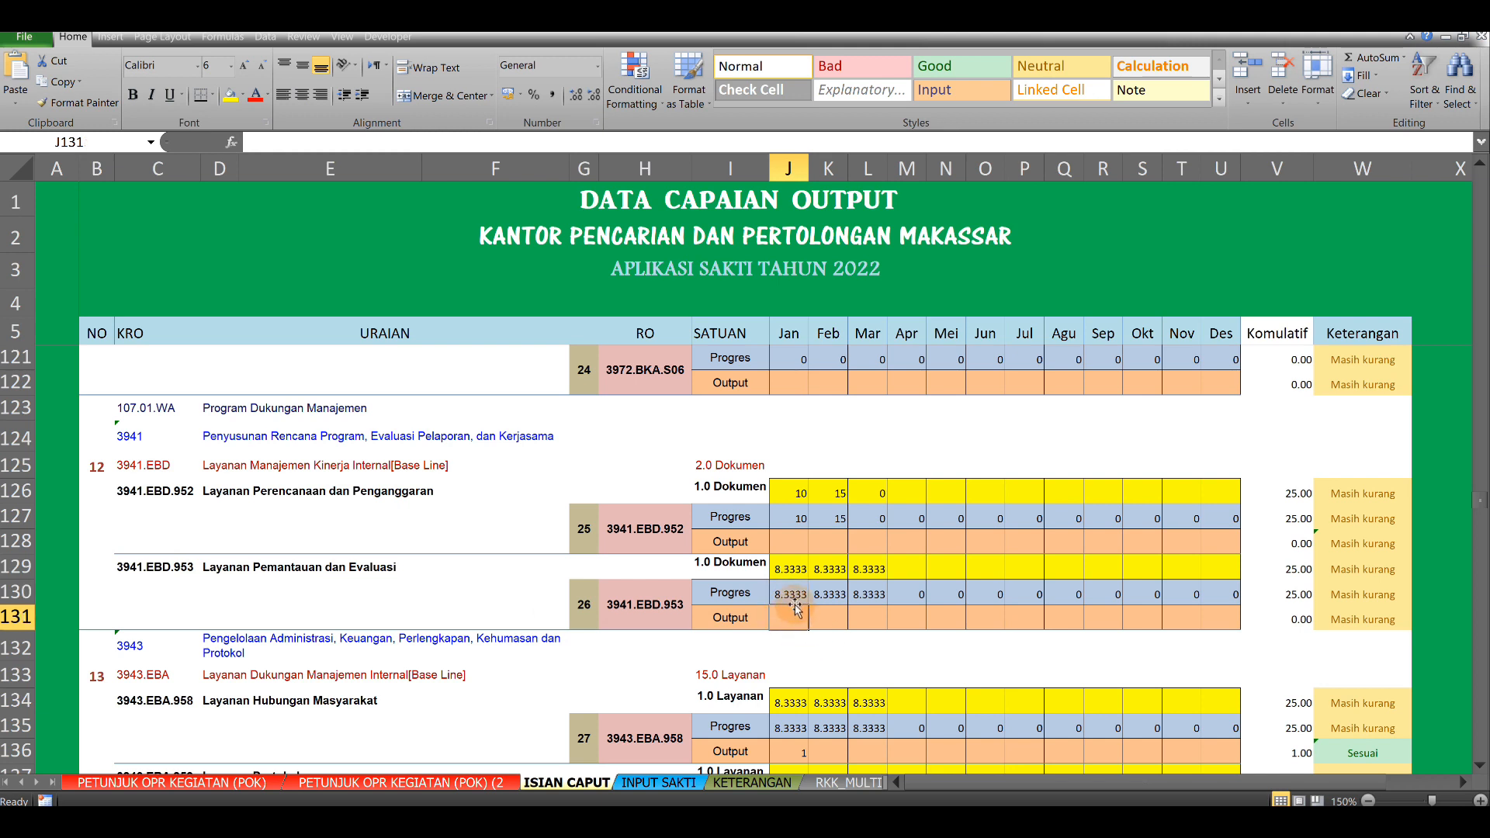
{"action": "left_click", "coordinate": [777, 621]}
{"action": "key", "text": "alt+Tab"}
{"action": "left_click", "coordinate": [225, 318]}
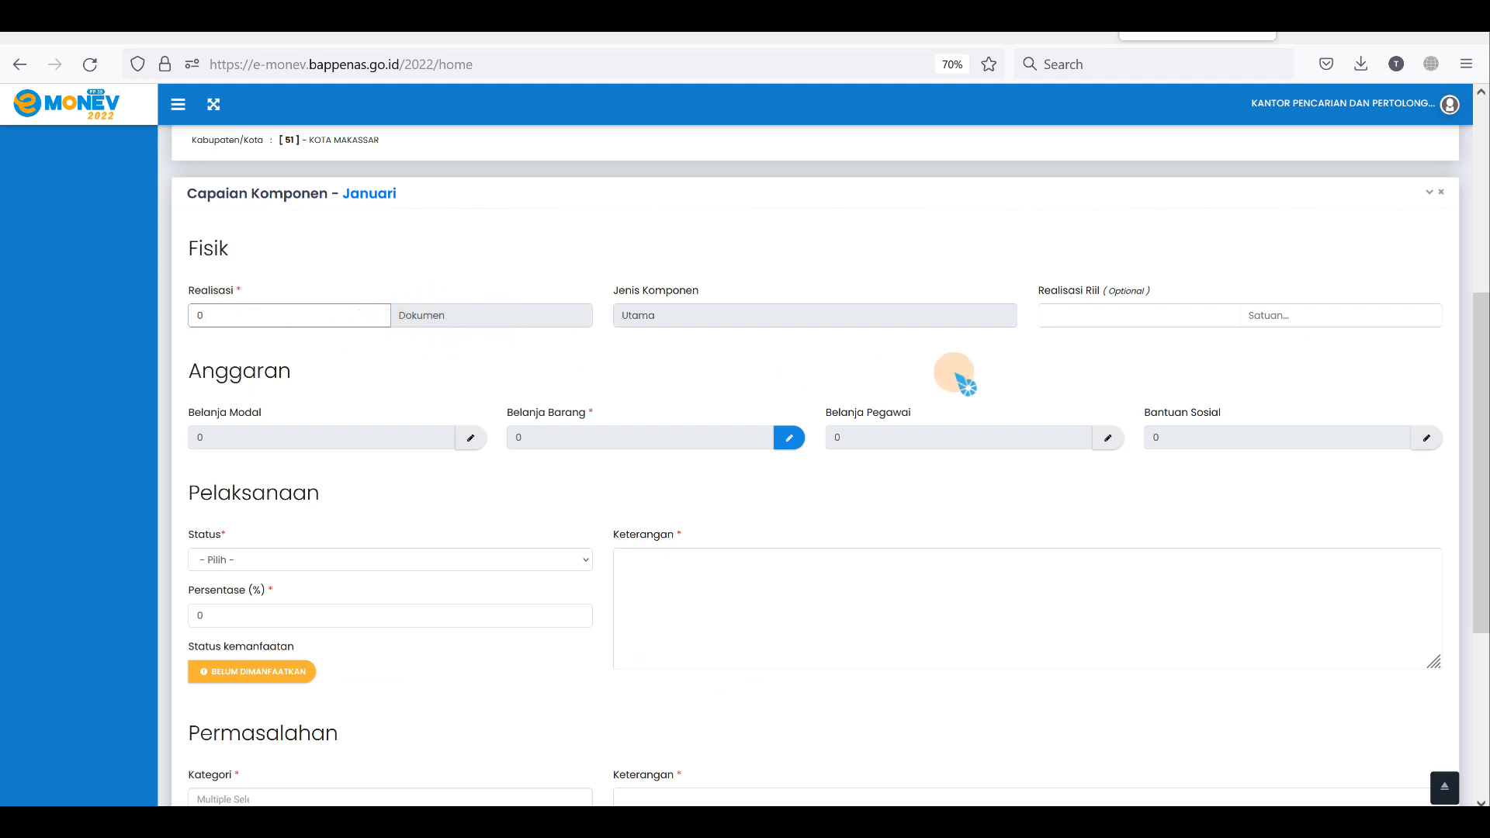
{"action": "left_click", "coordinate": [1087, 318]}
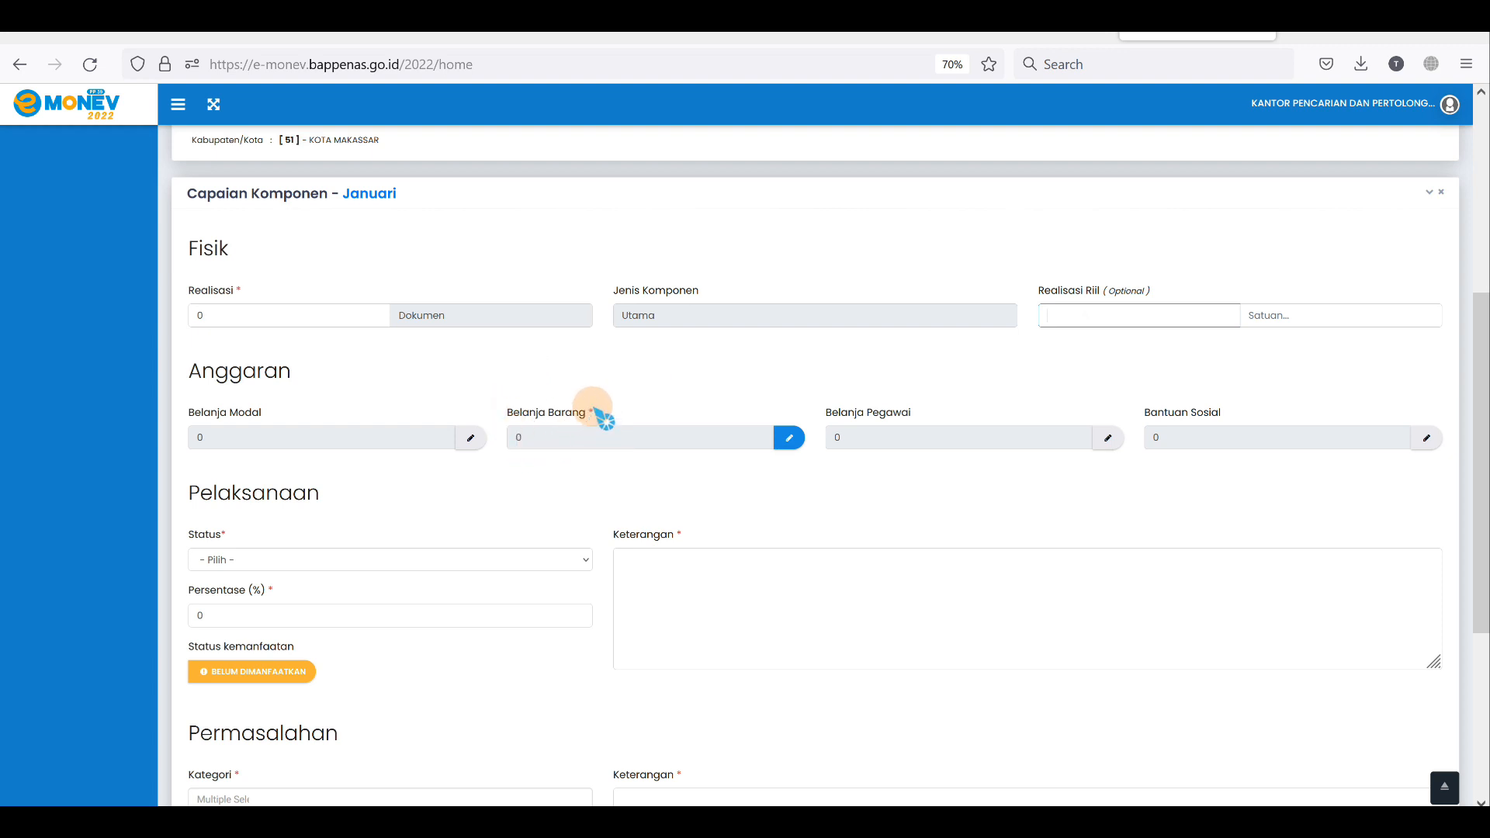
Look up component 051 of EBD.953 in Excel's January 2022 funds report and save January's Belanja Barang realisation with Parsial 0.
{"action": "left_click", "coordinate": [789, 440]}
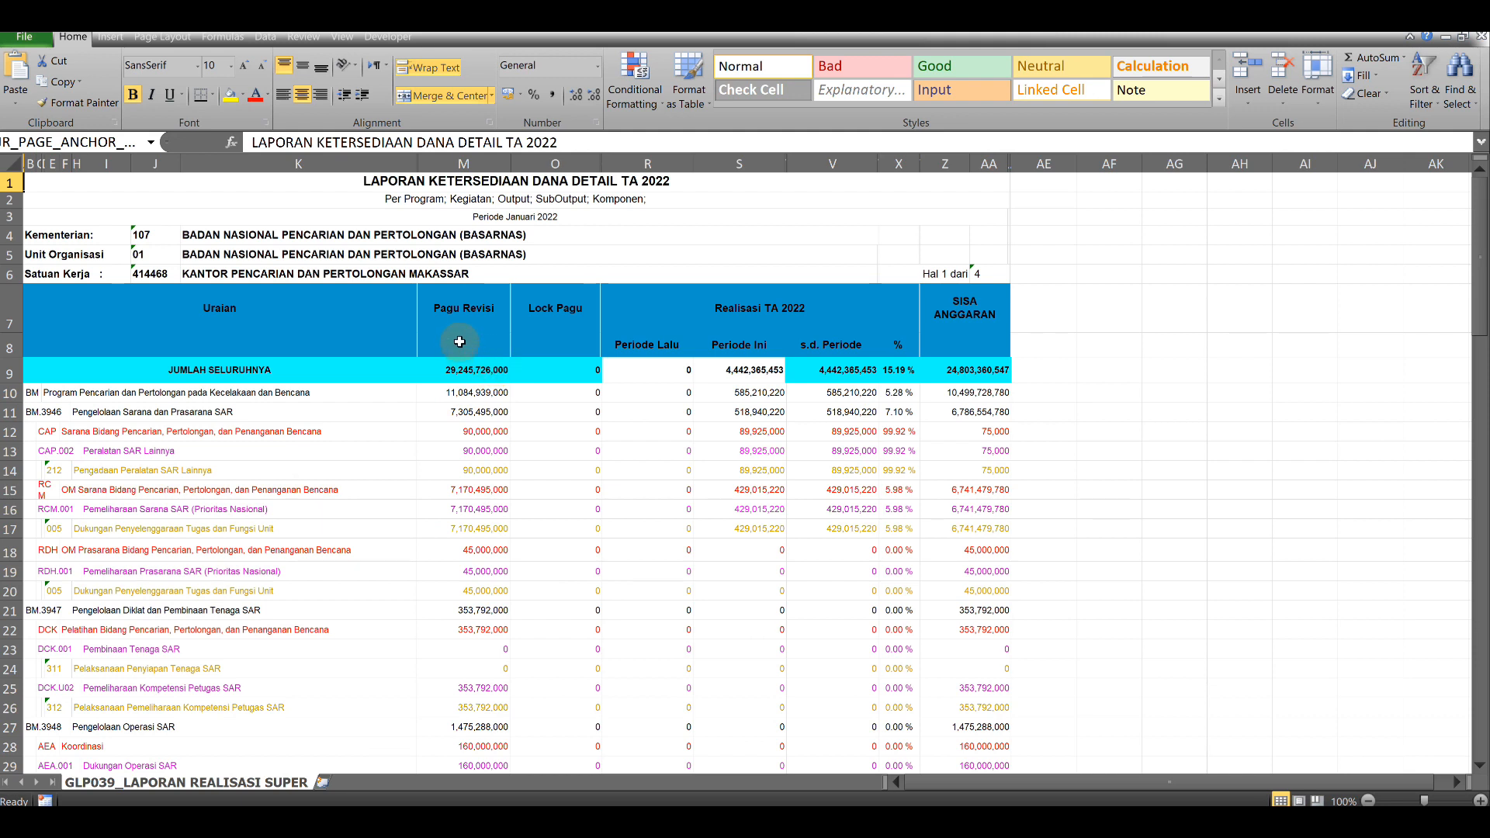
{"action": "left_click", "coordinate": [527, 220]}
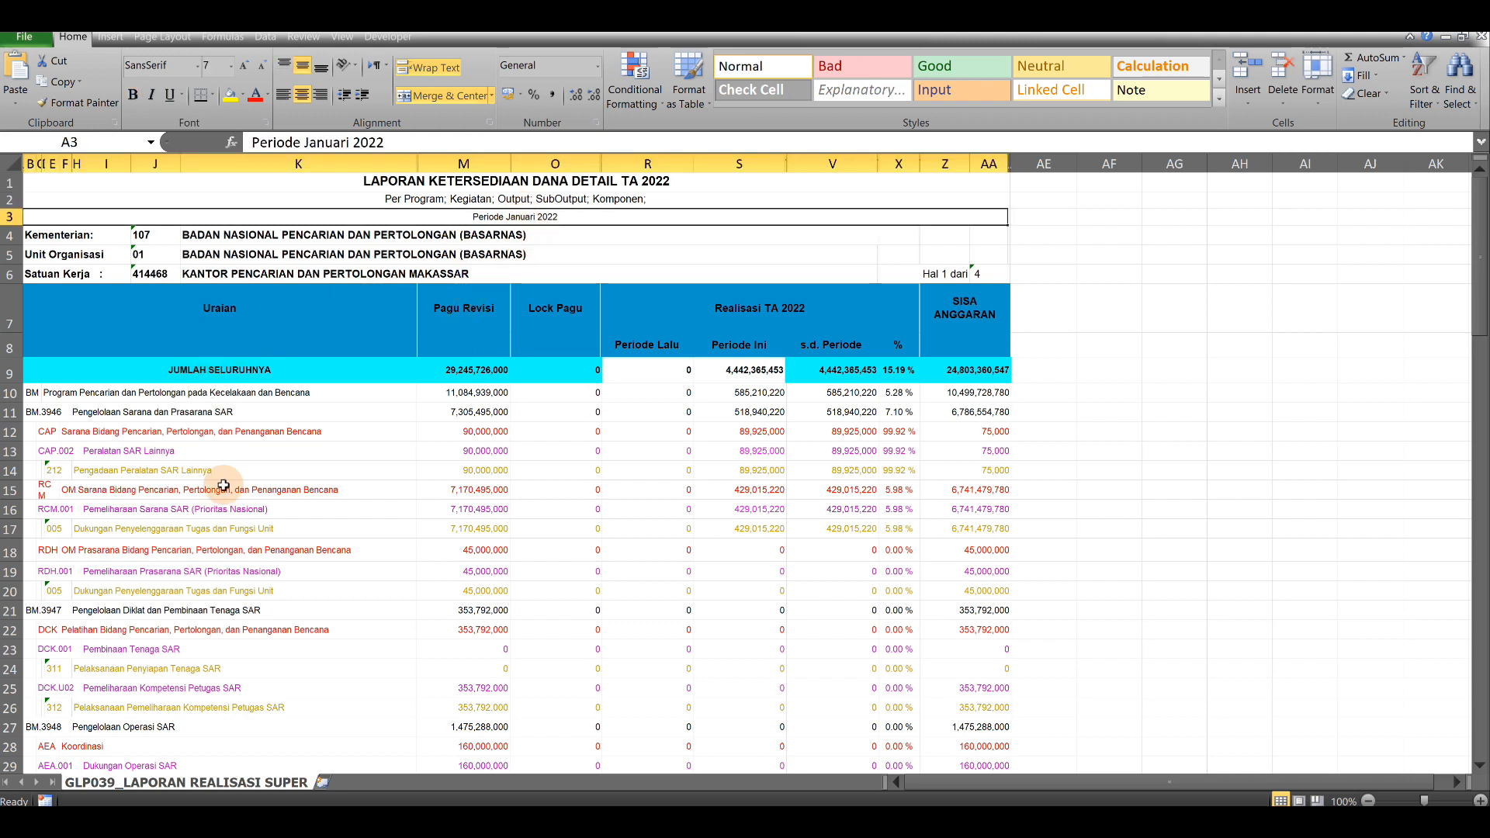
{"action": "scroll", "coordinate": [144, 535], "scroll_direction": "down", "scroll_amount": 20}
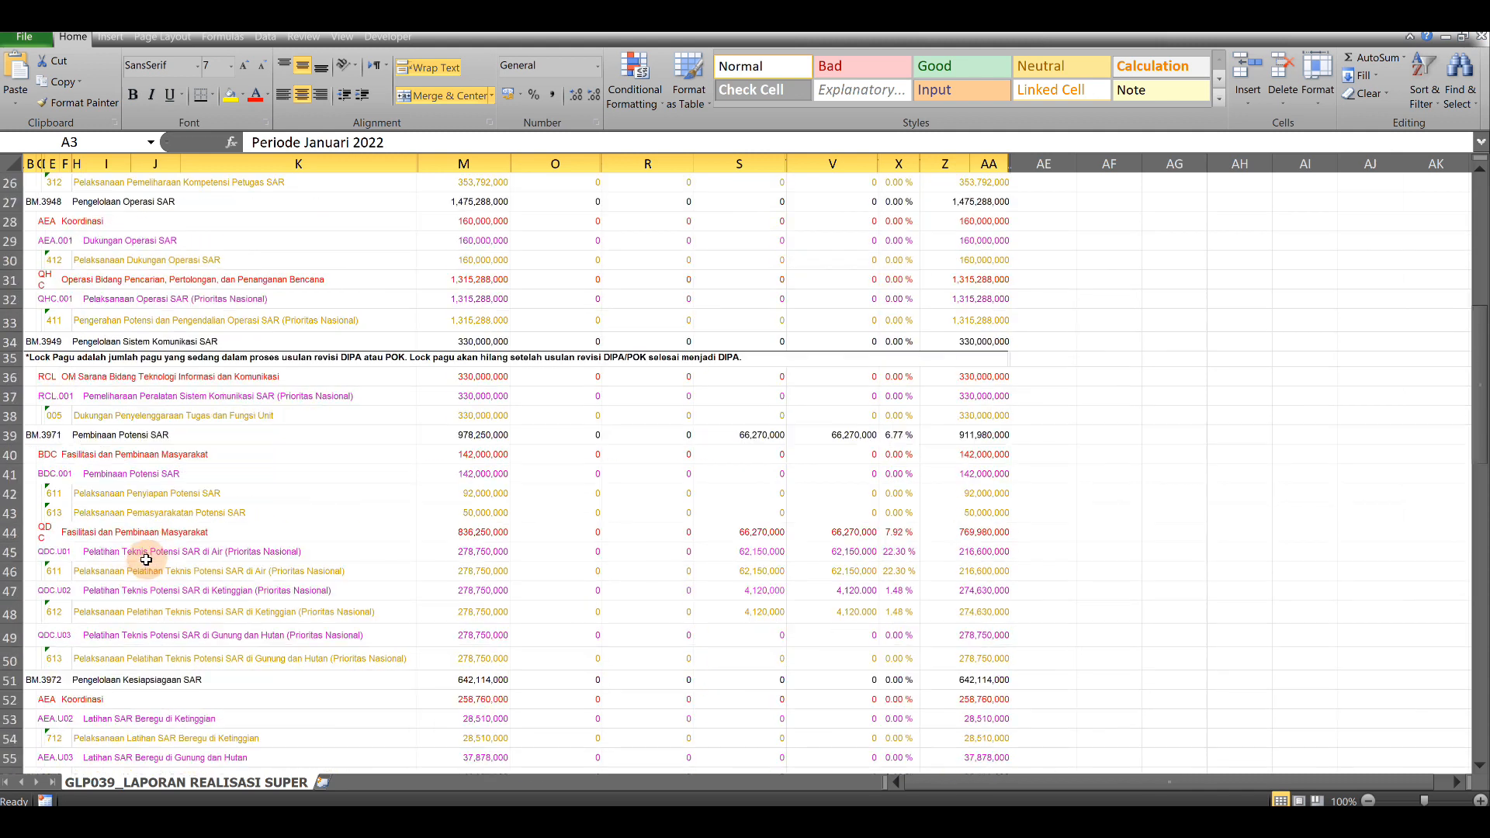
{"action": "left_click", "coordinate": [63, 454]}
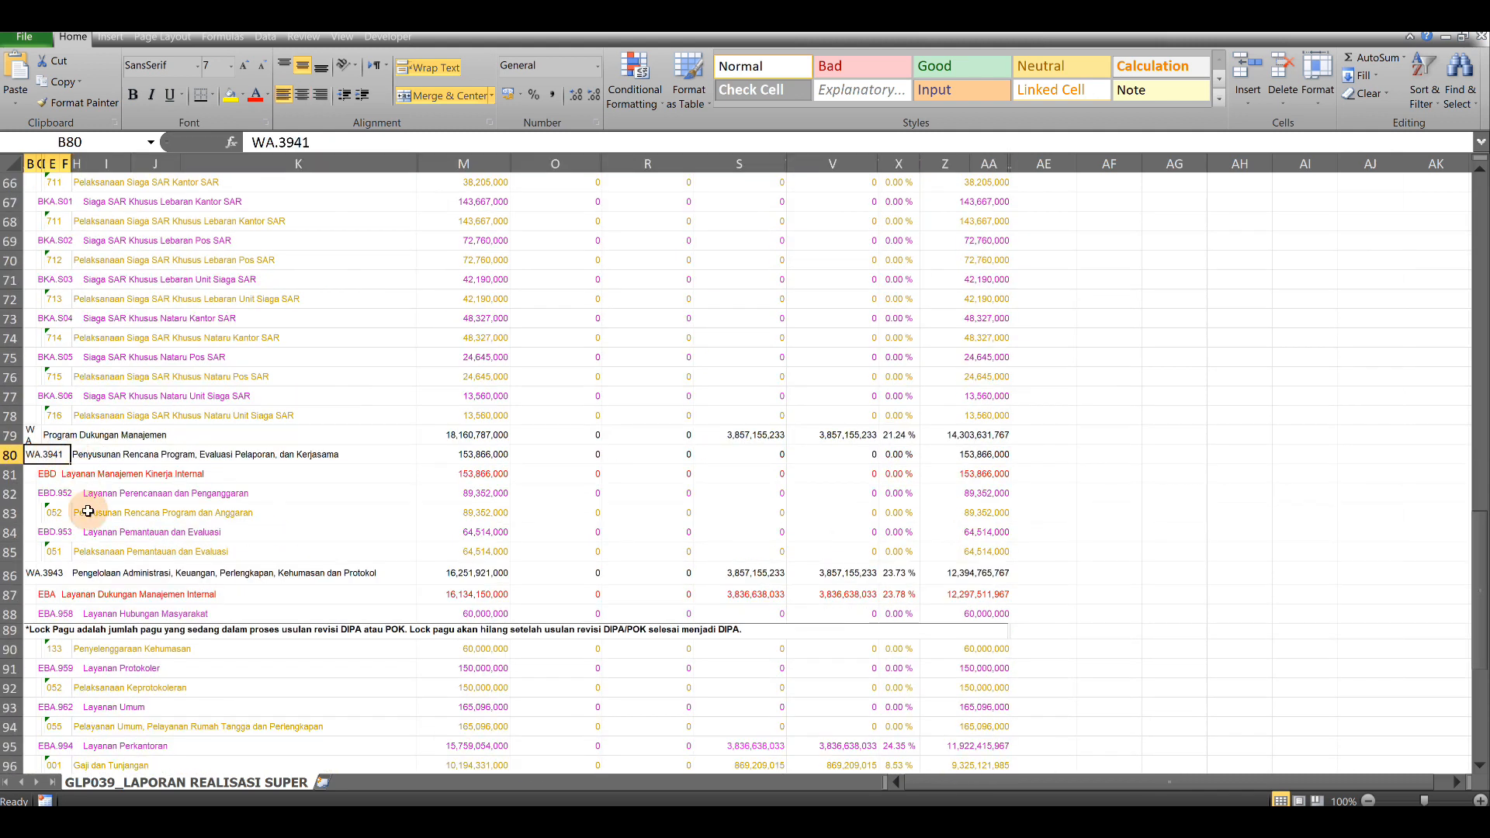
{"action": "left_click", "coordinate": [51, 531]}
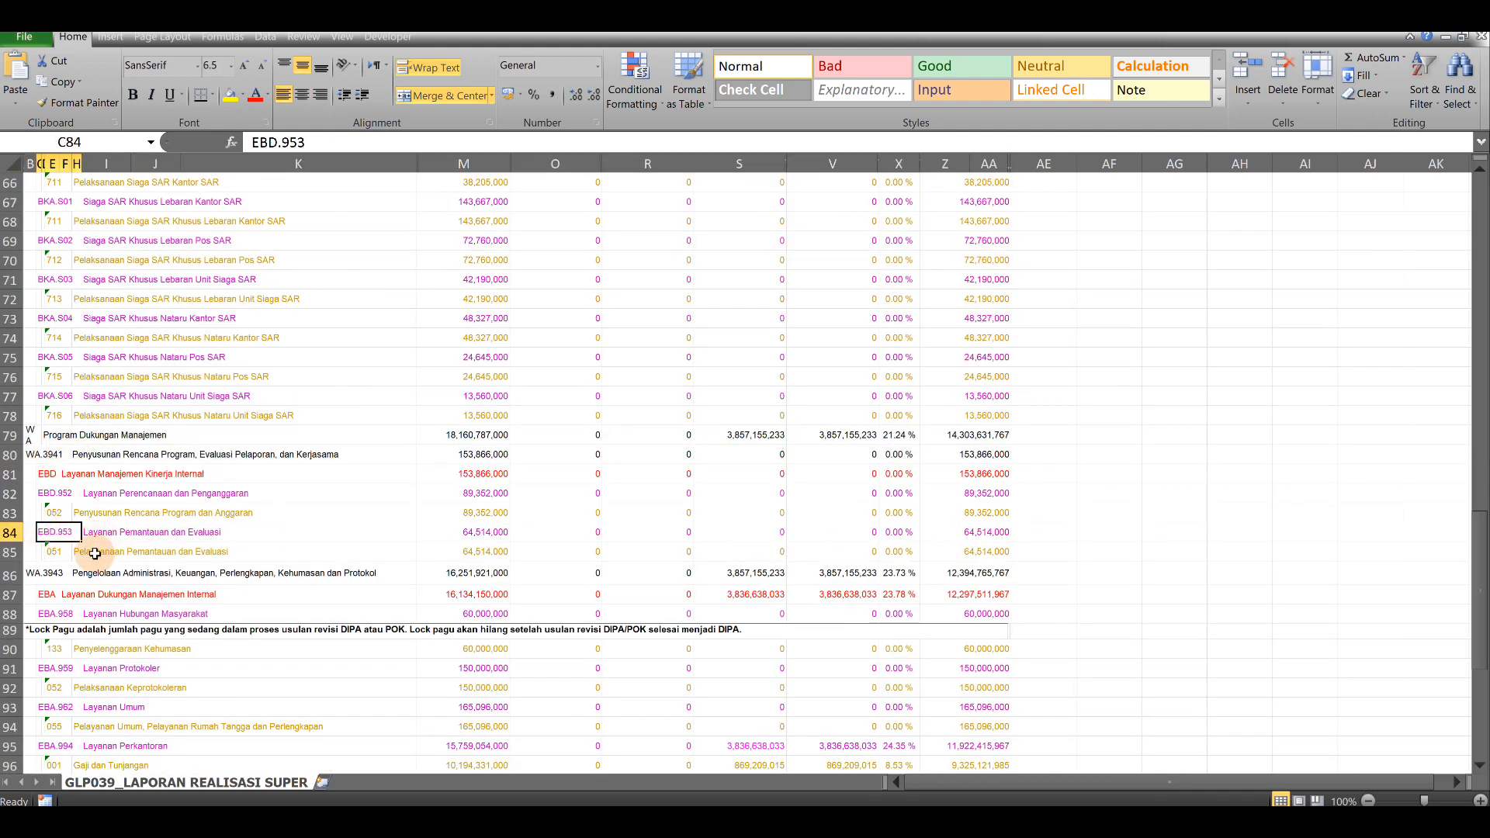
{"action": "left_click", "coordinate": [52, 552]}
{"action": "left_click", "coordinate": [10, 552]}
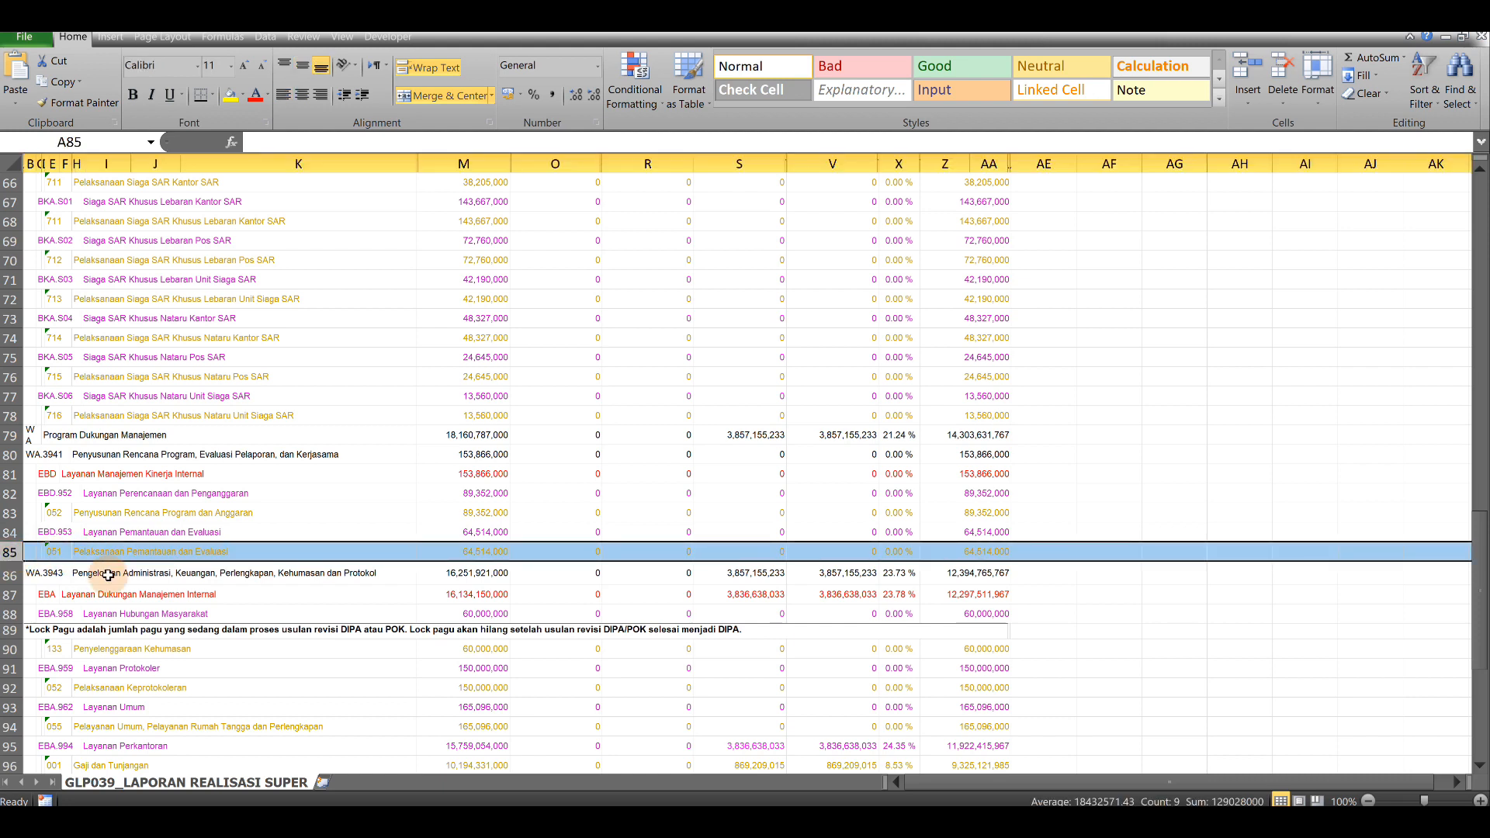
{"action": "scroll", "coordinate": [776, 497], "scroll_direction": "up", "scroll_amount": 3}
{"action": "scroll", "coordinate": [775, 496], "scroll_direction": "down", "scroll_amount": 3}
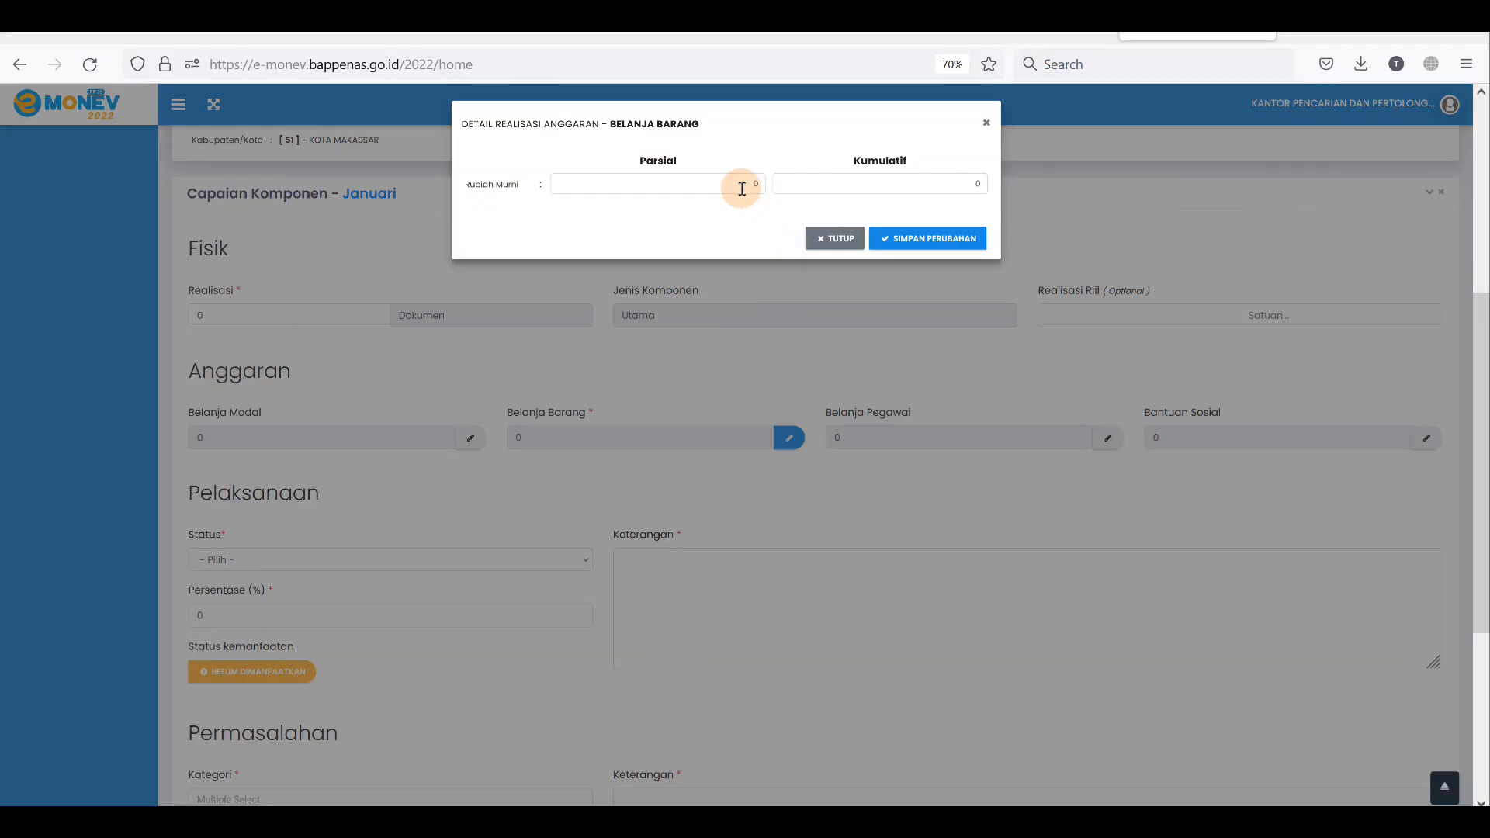
{"action": "left_click", "coordinate": [760, 185]}
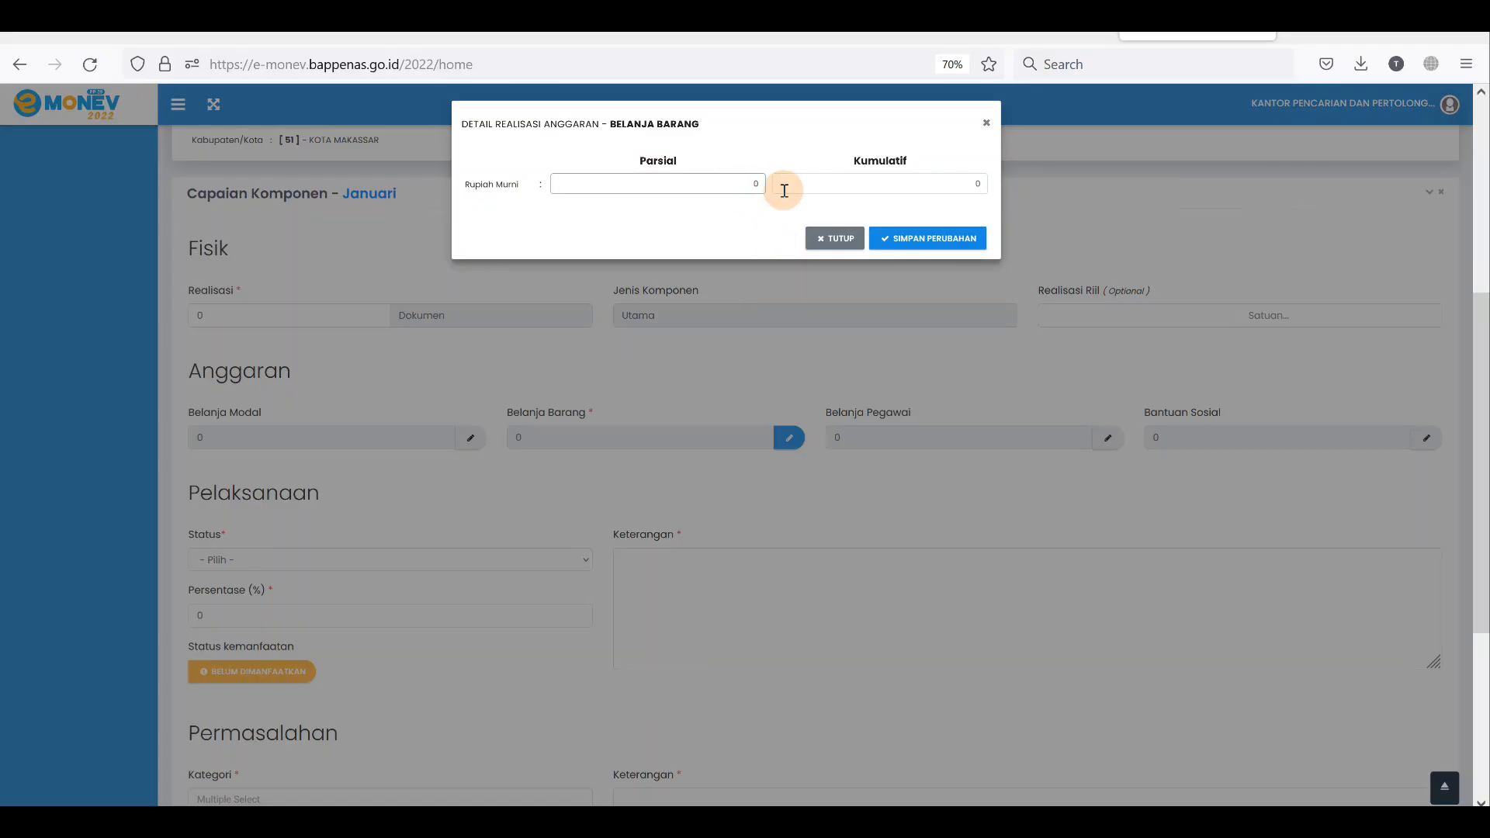
{"action": "left_click", "coordinate": [923, 239]}
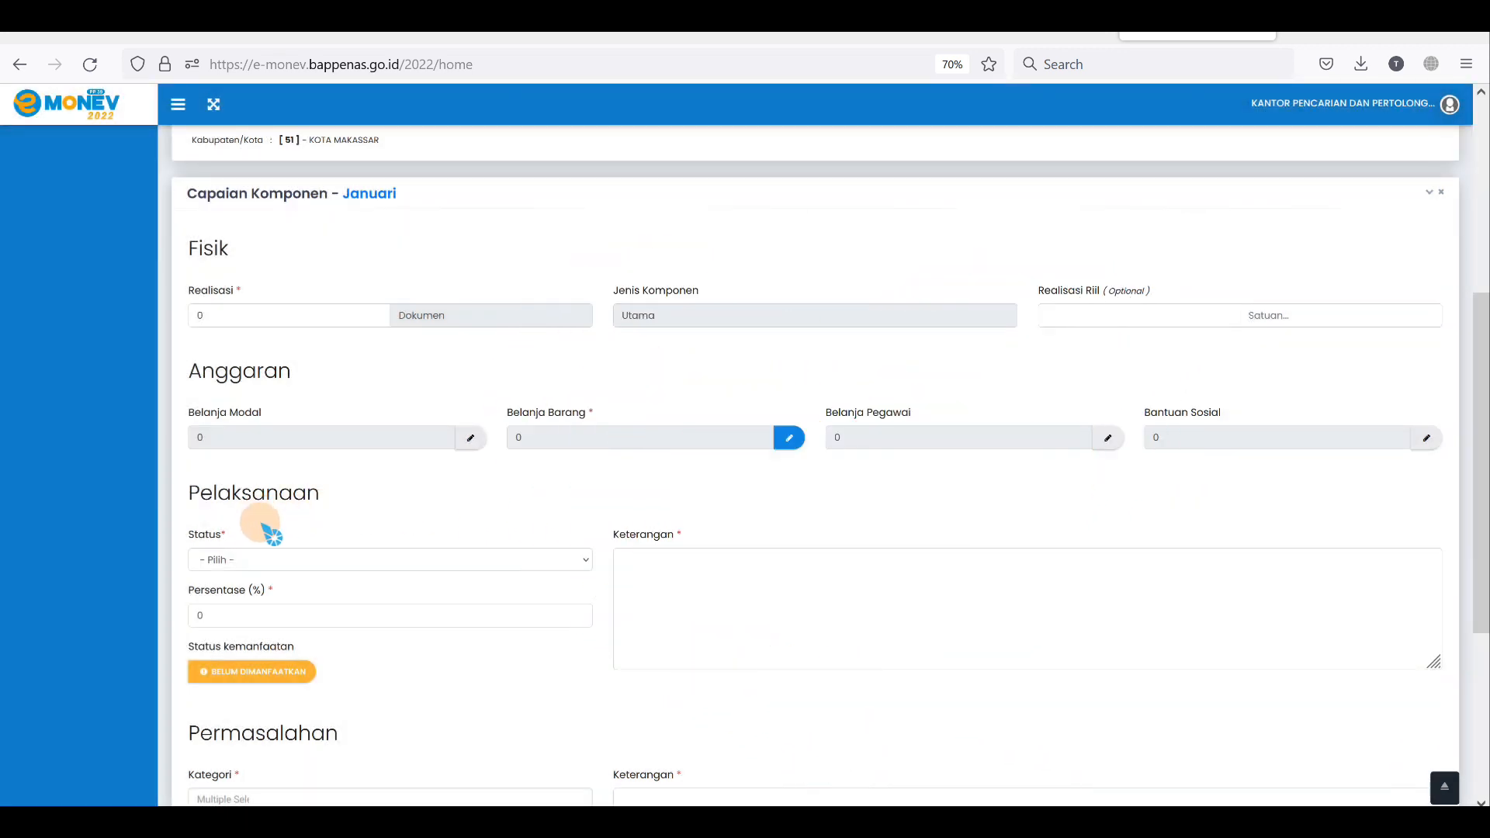
Set January's Pelaksanaan status to A.Perencanaan ( 1% ≤ progres < 11% ) with a Persentase of 8.33.
{"action": "left_click", "coordinate": [224, 561]}
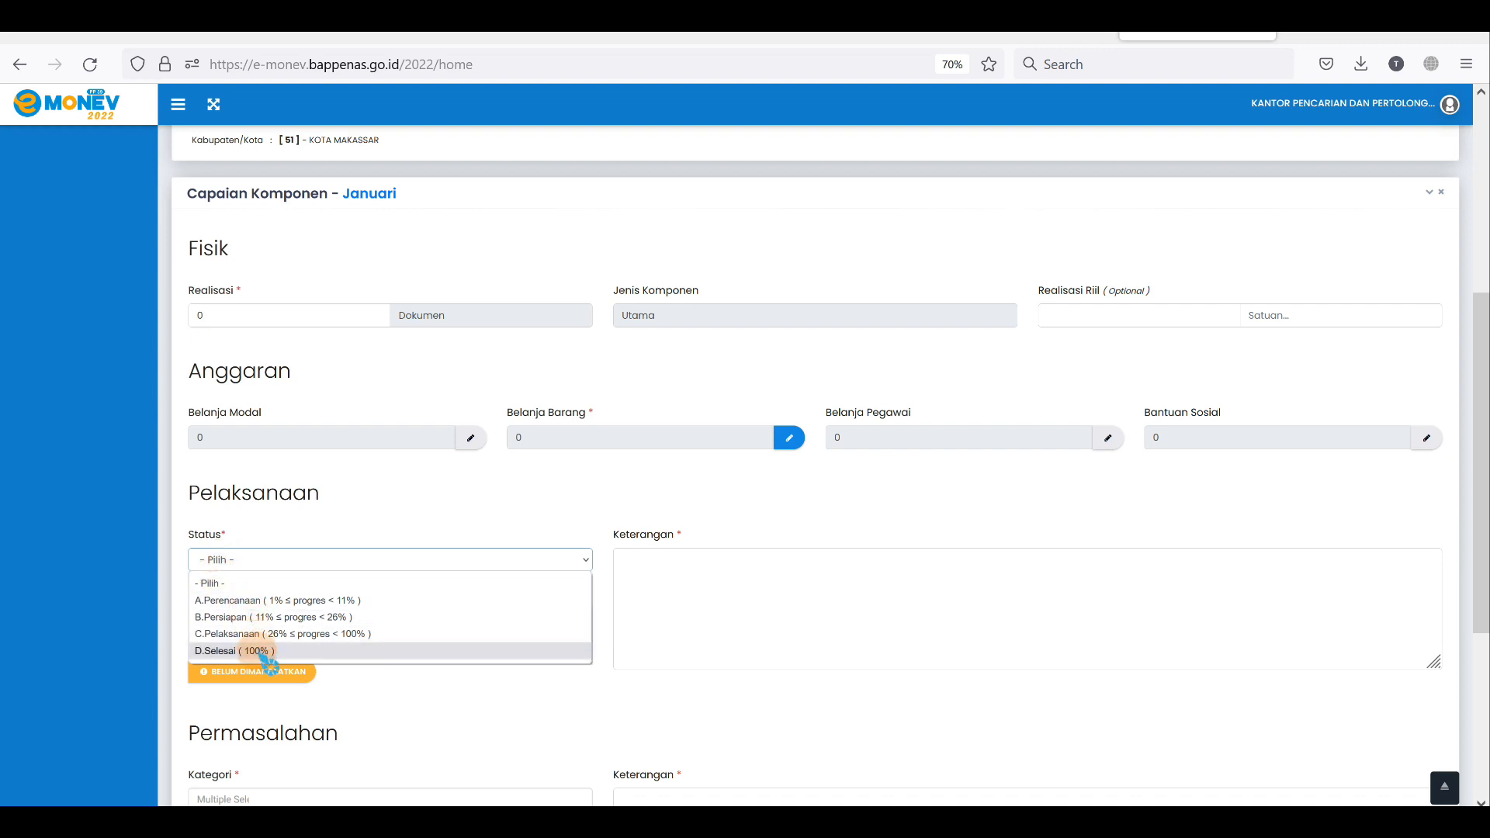
{"action": "left_click", "coordinate": [324, 600]}
{"action": "left_click", "coordinate": [317, 619]}
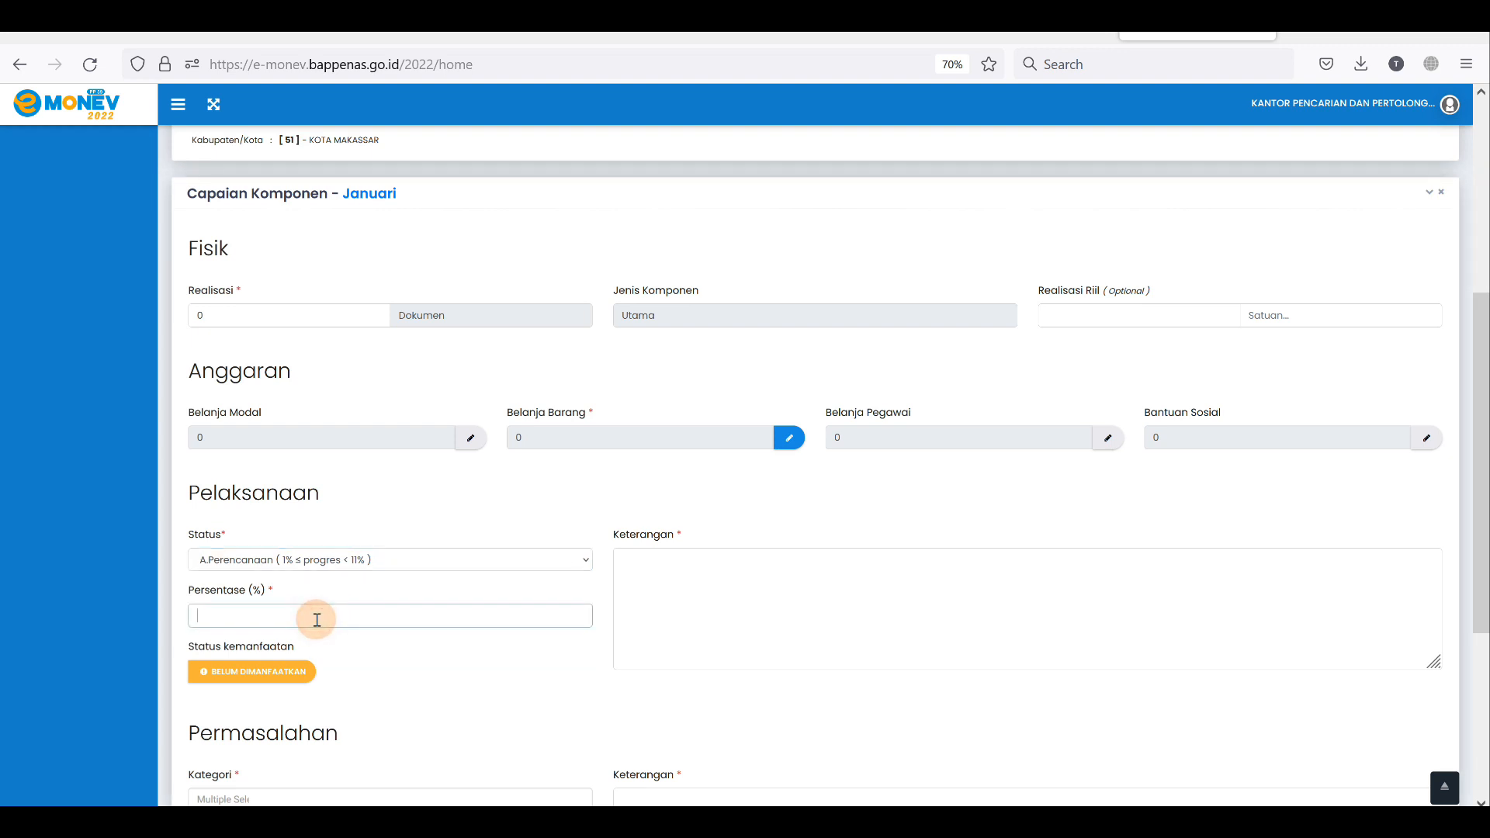
{"action": "type", "text": "8.33"}
{"action": "left_click", "coordinate": [668, 617]}
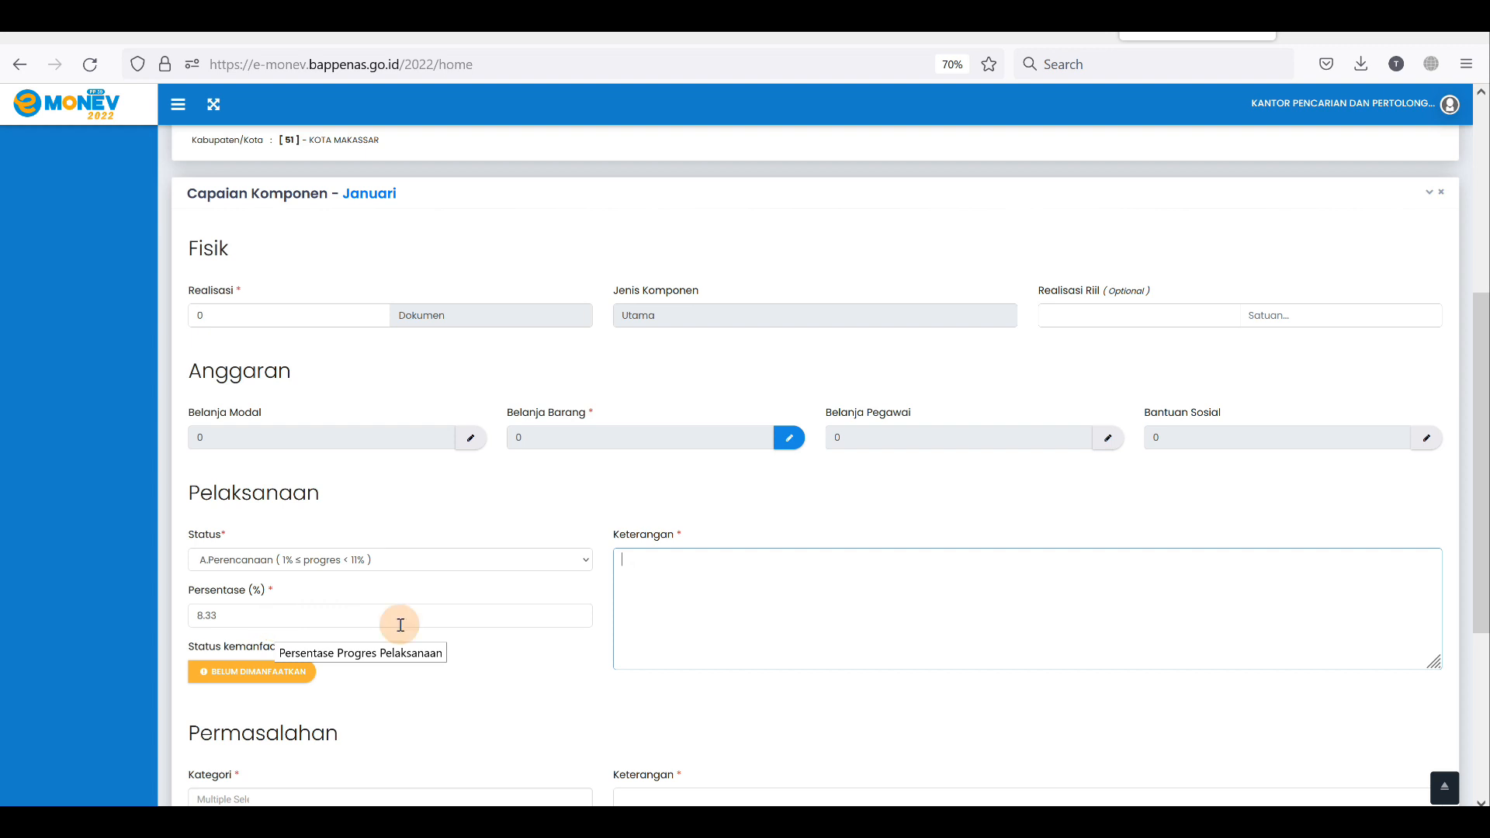
Fill the Pelaksanaan Keterangan with "Pelaksanaan Pemantauan dan Evaluasi dilaksanakan rutin setiap bulan", using the component's name from the information section.
{"action": "scroll", "coordinate": [659, 667], "scroll_direction": "up", "scroll_amount": 3}
{"action": "scroll", "coordinate": [671, 730], "scroll_direction": "down", "scroll_amount": 2}
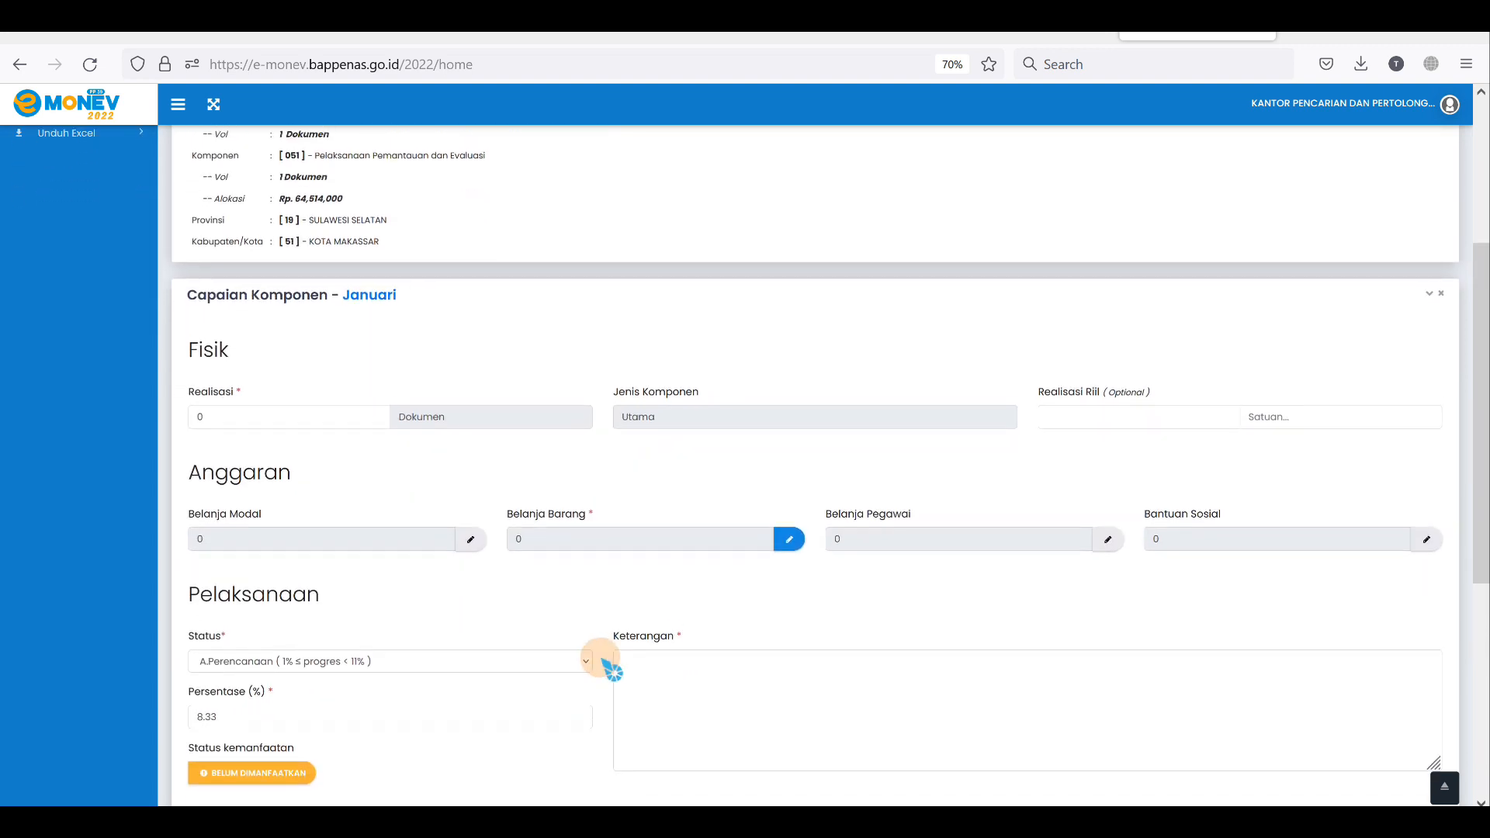
{"action": "scroll", "coordinate": [528, 550], "scroll_direction": "up", "scroll_amount": 2}
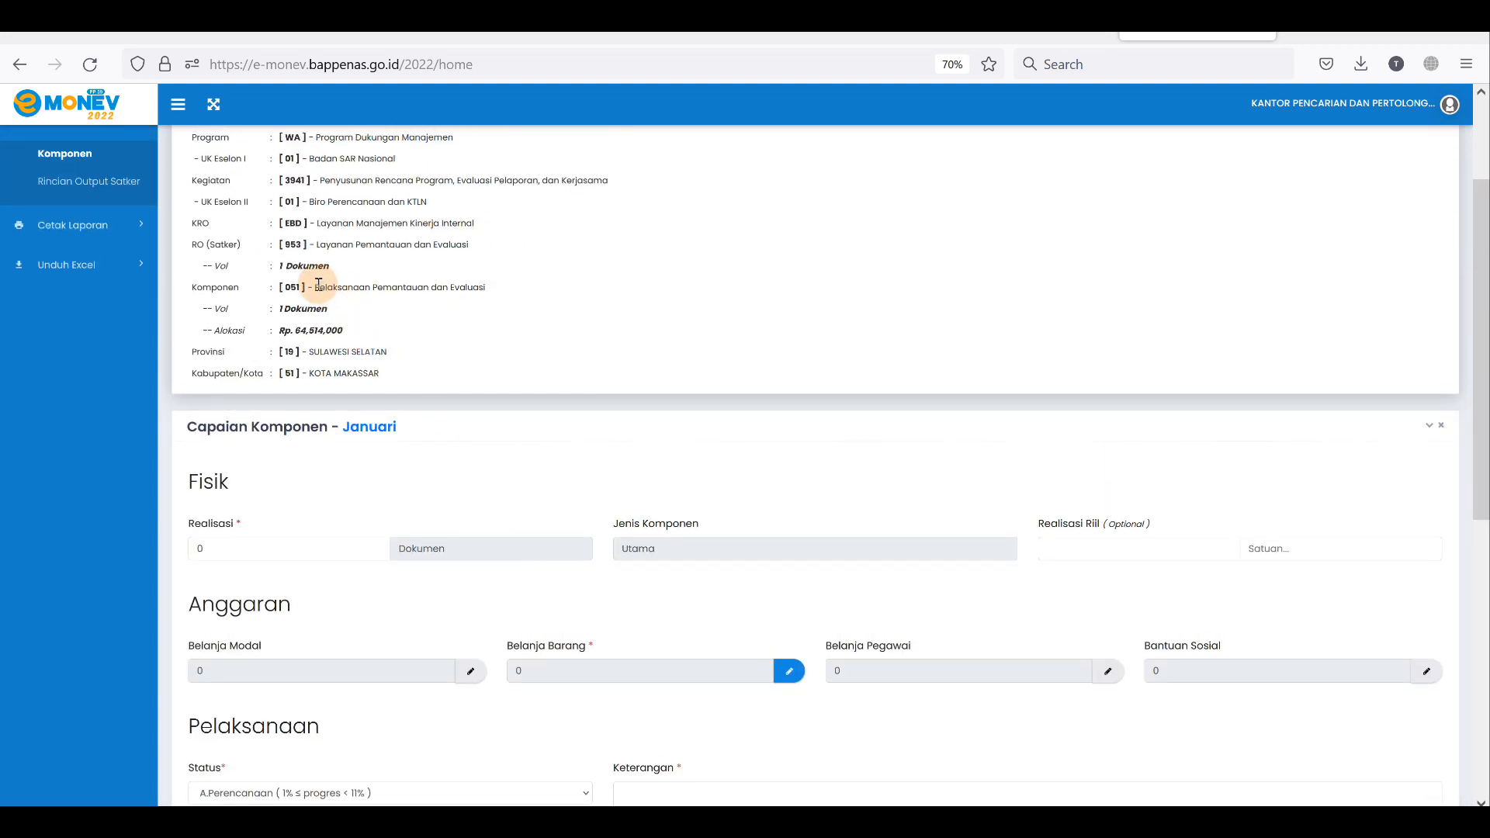
{"action": "left_click_drag", "start_coordinate": [316, 285], "coordinate": [492, 295]}
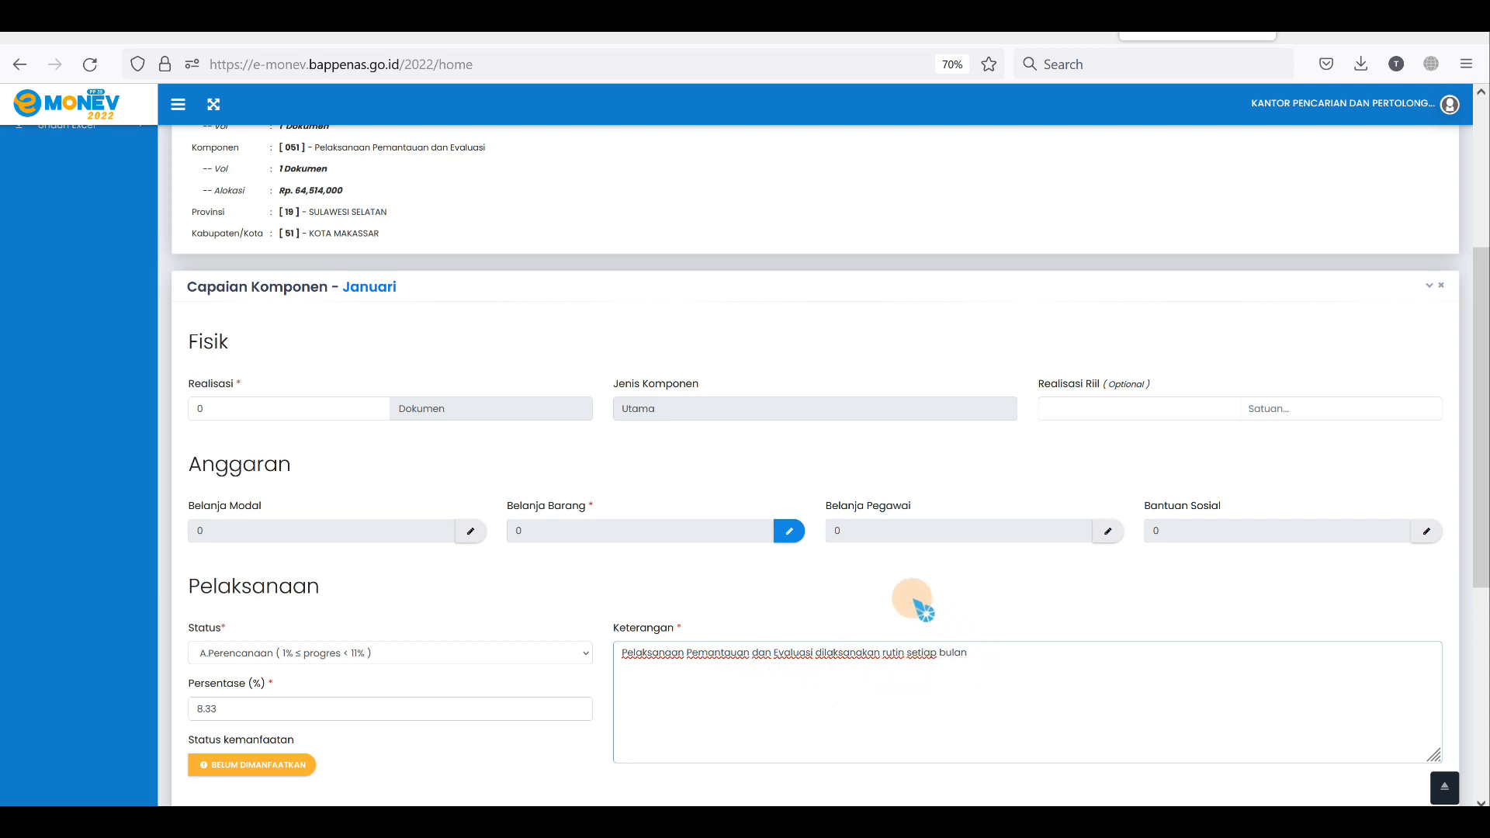
Review the available Kategori options in January's Permasalahan section without choosing any.
{"action": "scroll", "coordinate": [900, 601], "scroll_direction": "down", "scroll_amount": 3}
{"action": "scroll", "coordinate": [900, 607], "scroll_direction": "down", "scroll_amount": 2}
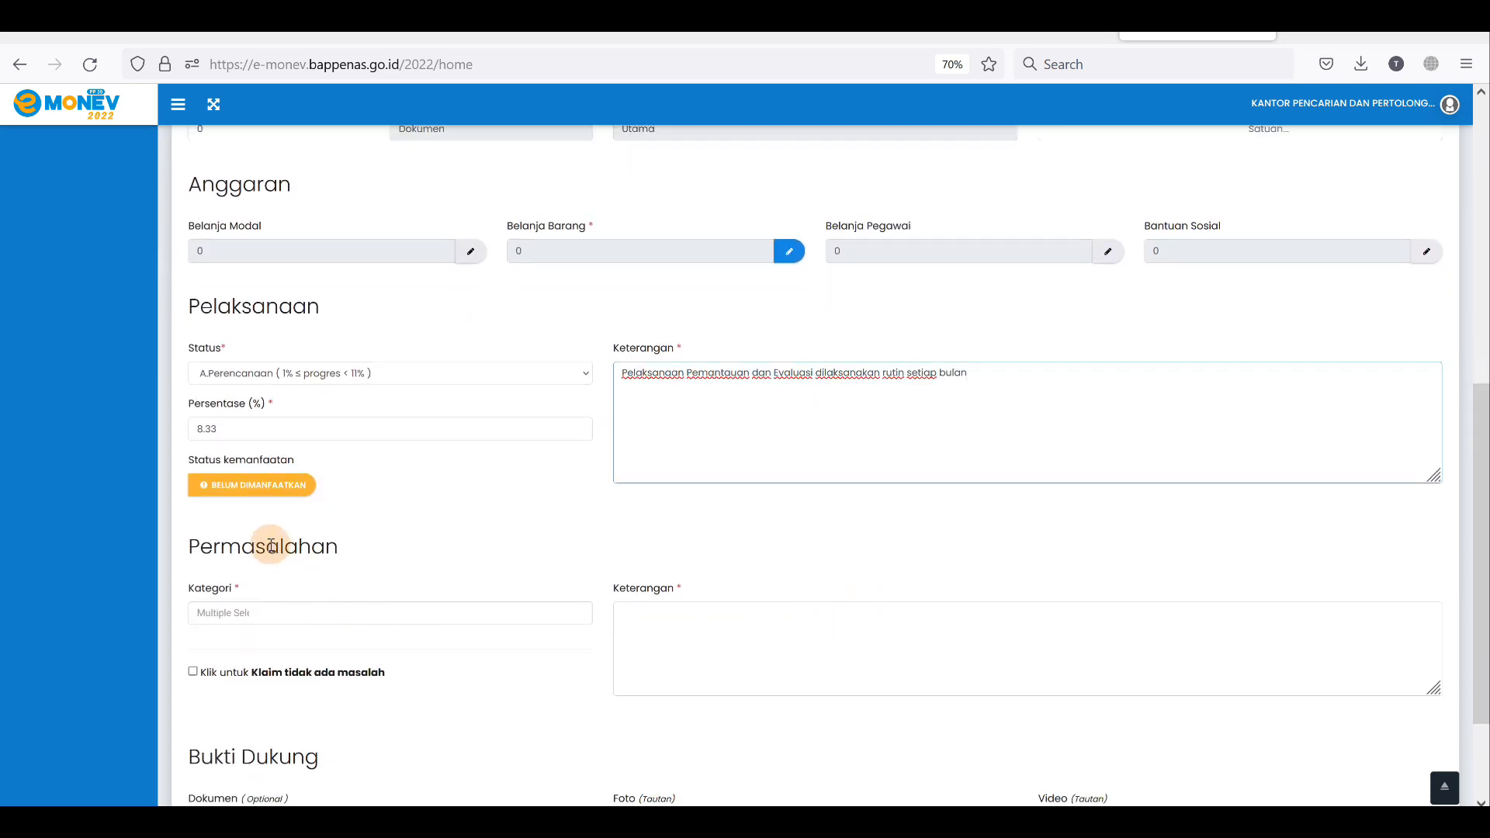
{"action": "left_click", "coordinate": [256, 613]}
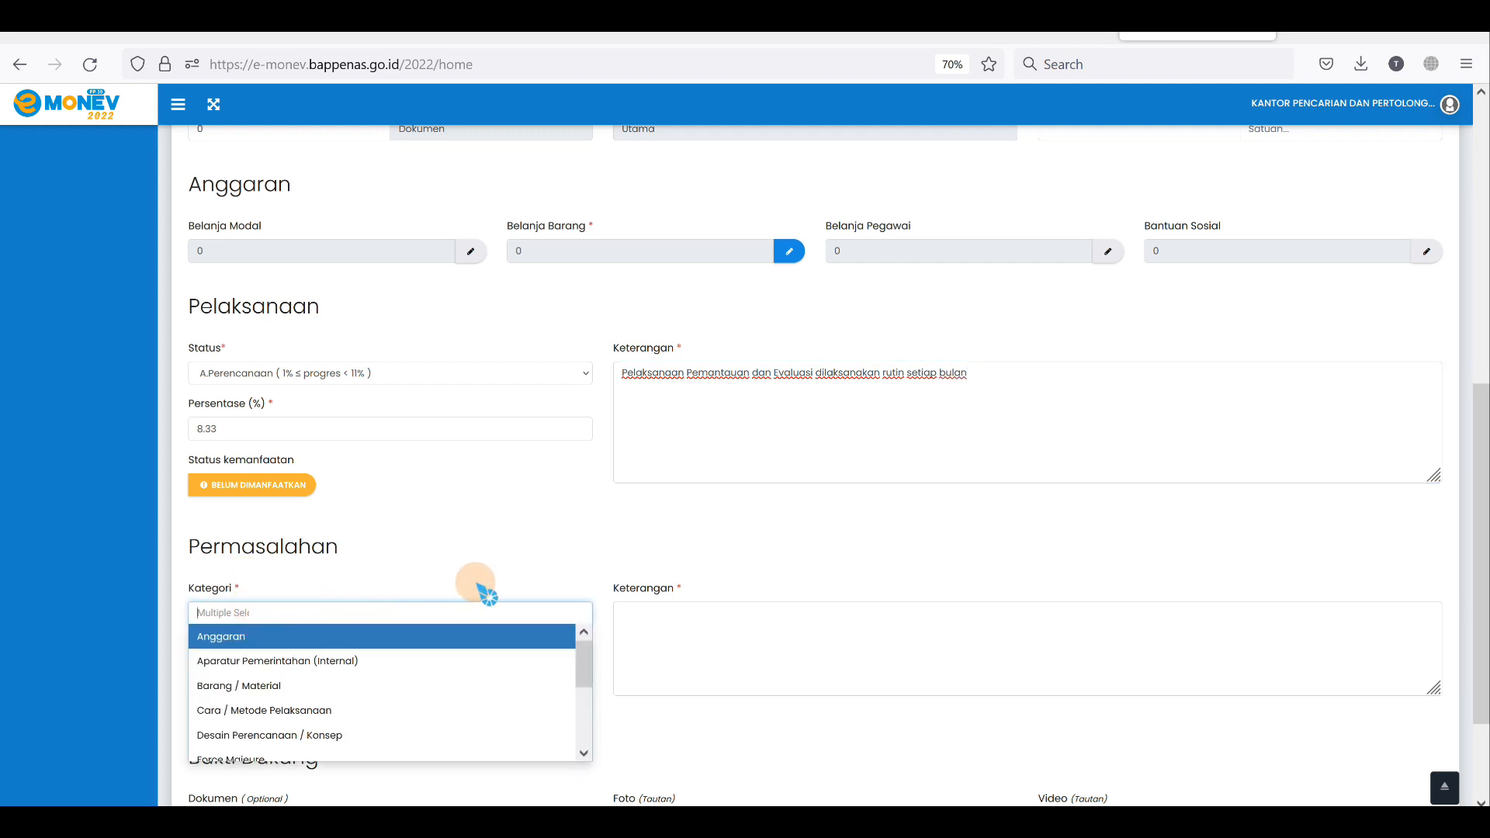
{"action": "scroll", "coordinate": [481, 592], "scroll_direction": "down", "scroll_amount": 2}
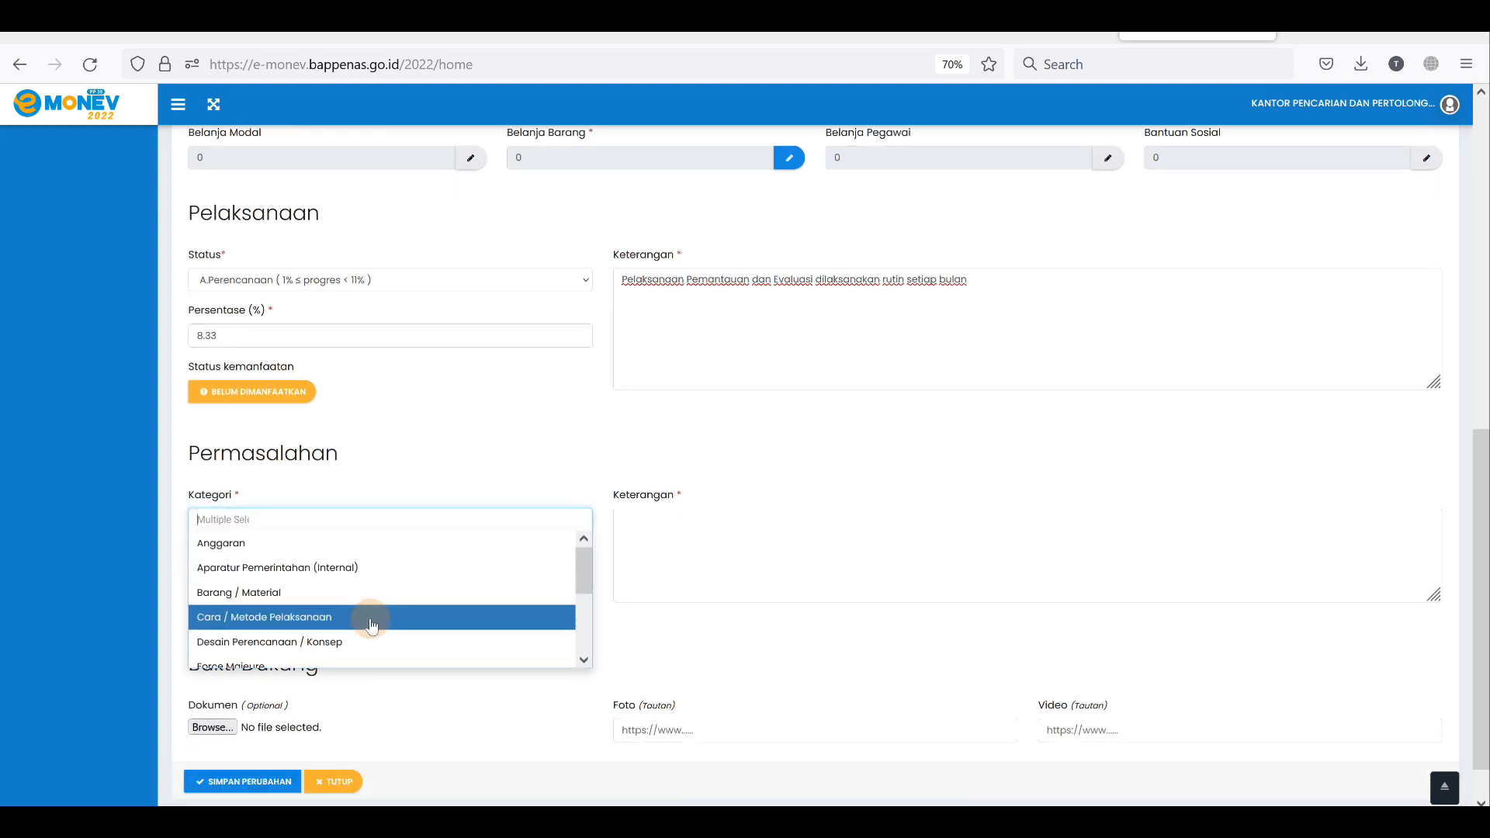
{"action": "scroll", "coordinate": [358, 601], "scroll_direction": "down", "scroll_amount": 5}
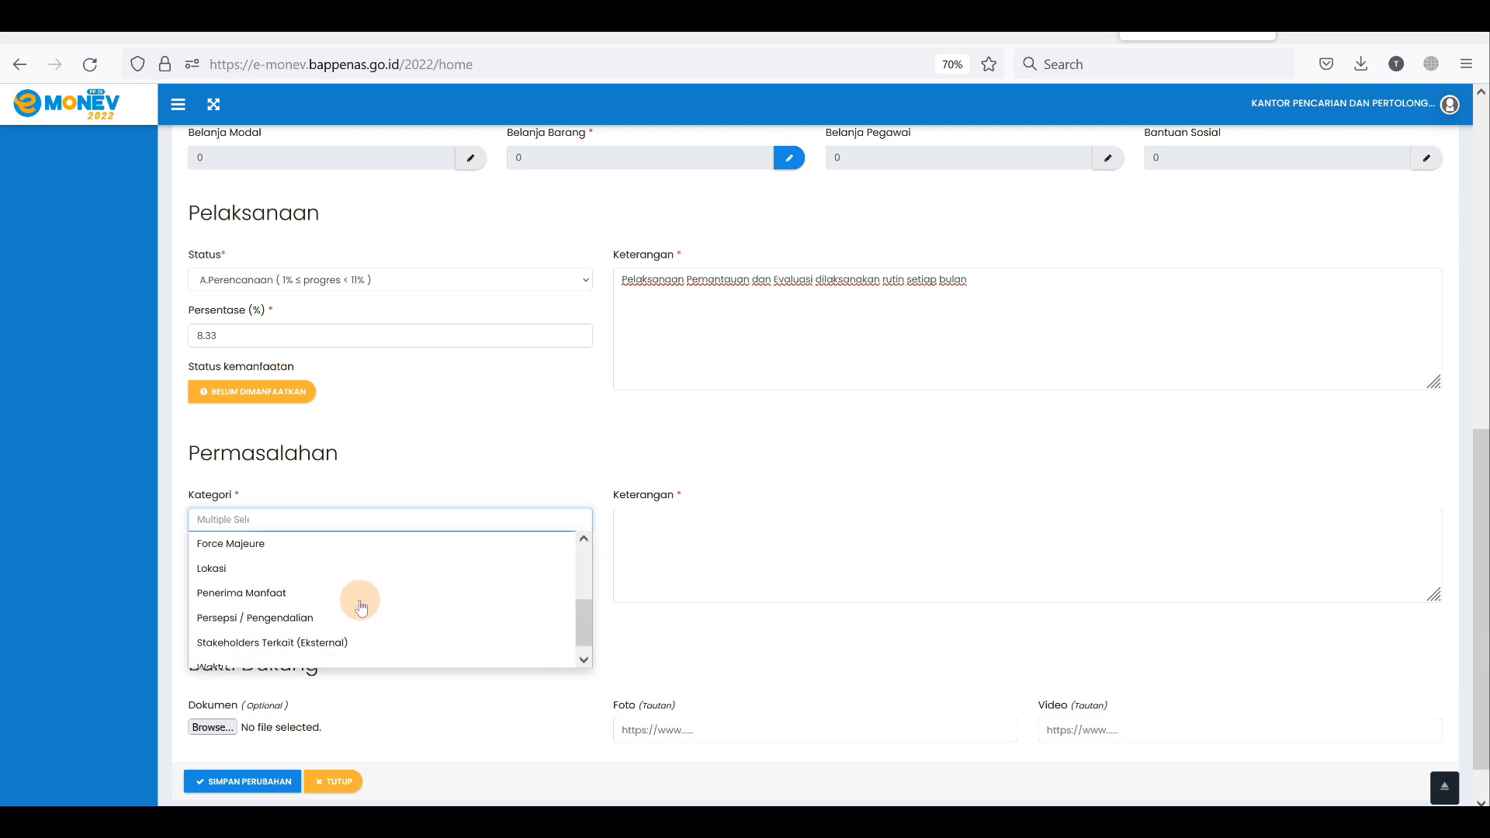
{"action": "scroll", "coordinate": [307, 654], "scroll_direction": "down", "scroll_amount": 1}
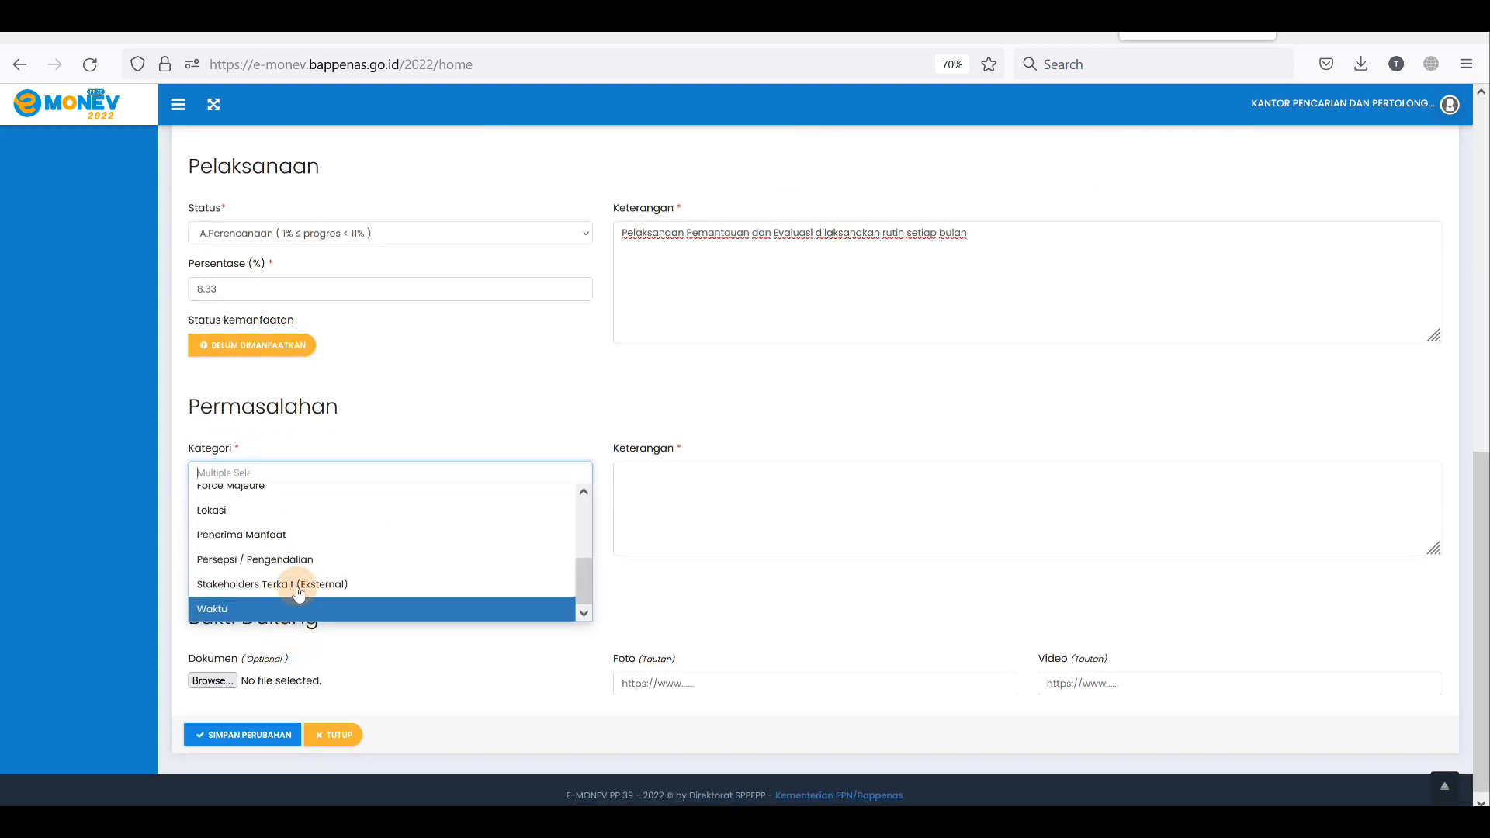
{"action": "scroll", "coordinate": [357, 575], "scroll_direction": "up", "scroll_amount": 5}
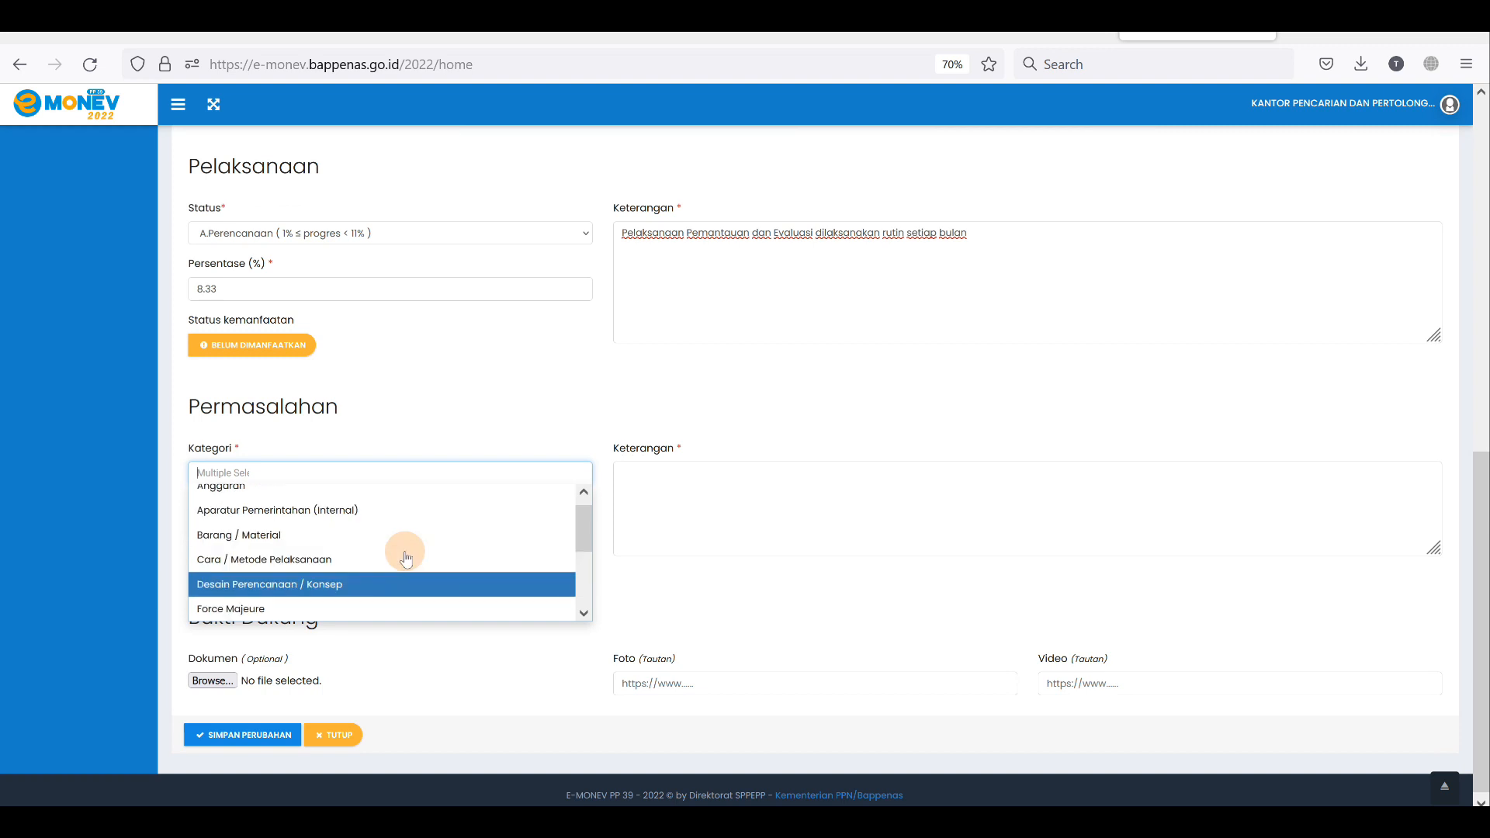
{"action": "scroll", "coordinate": [405, 561], "scroll_direction": "up", "scroll_amount": 2}
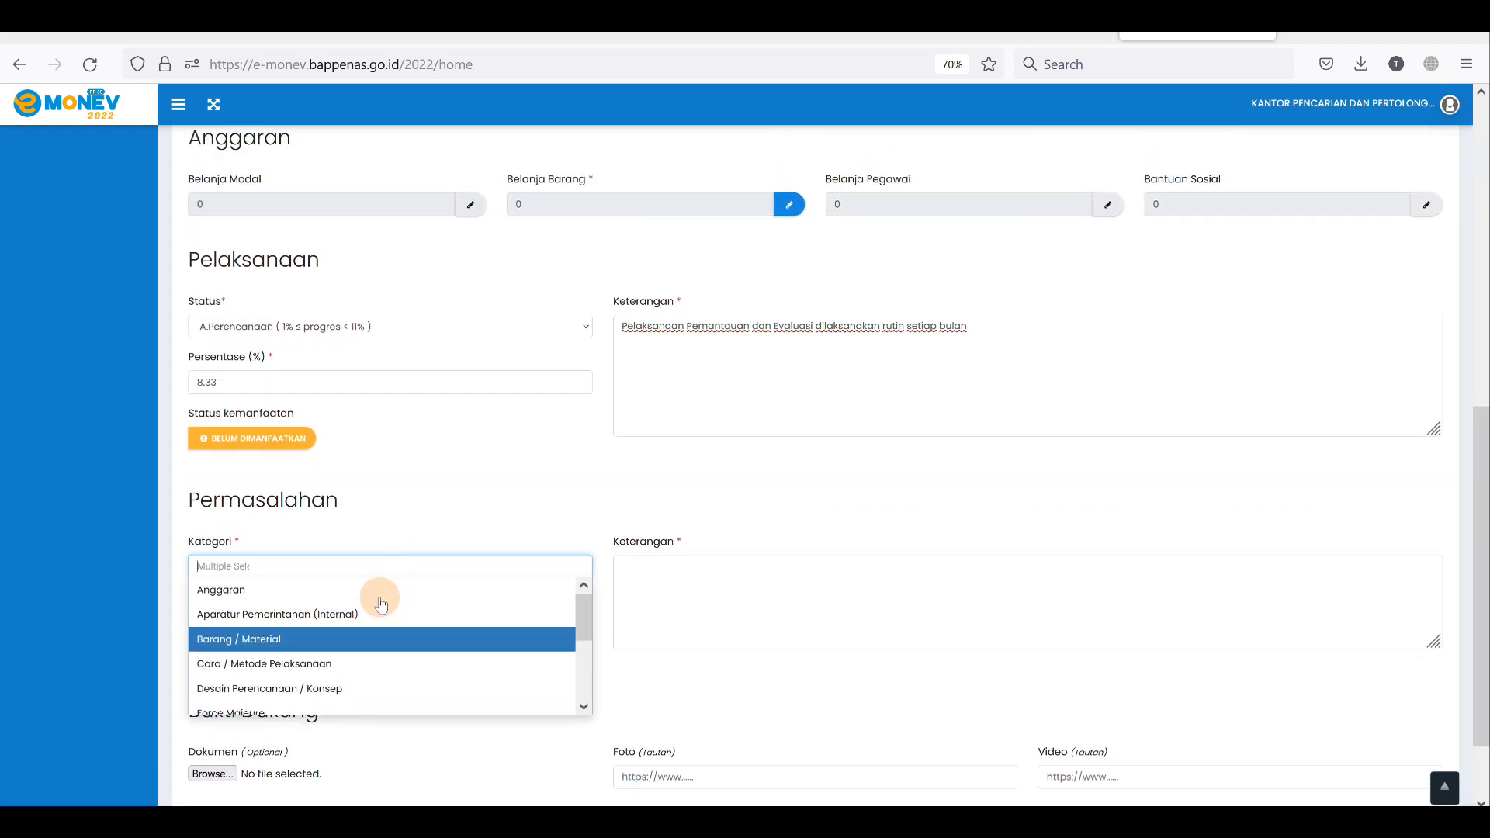
{"action": "left_click", "coordinate": [494, 525]}
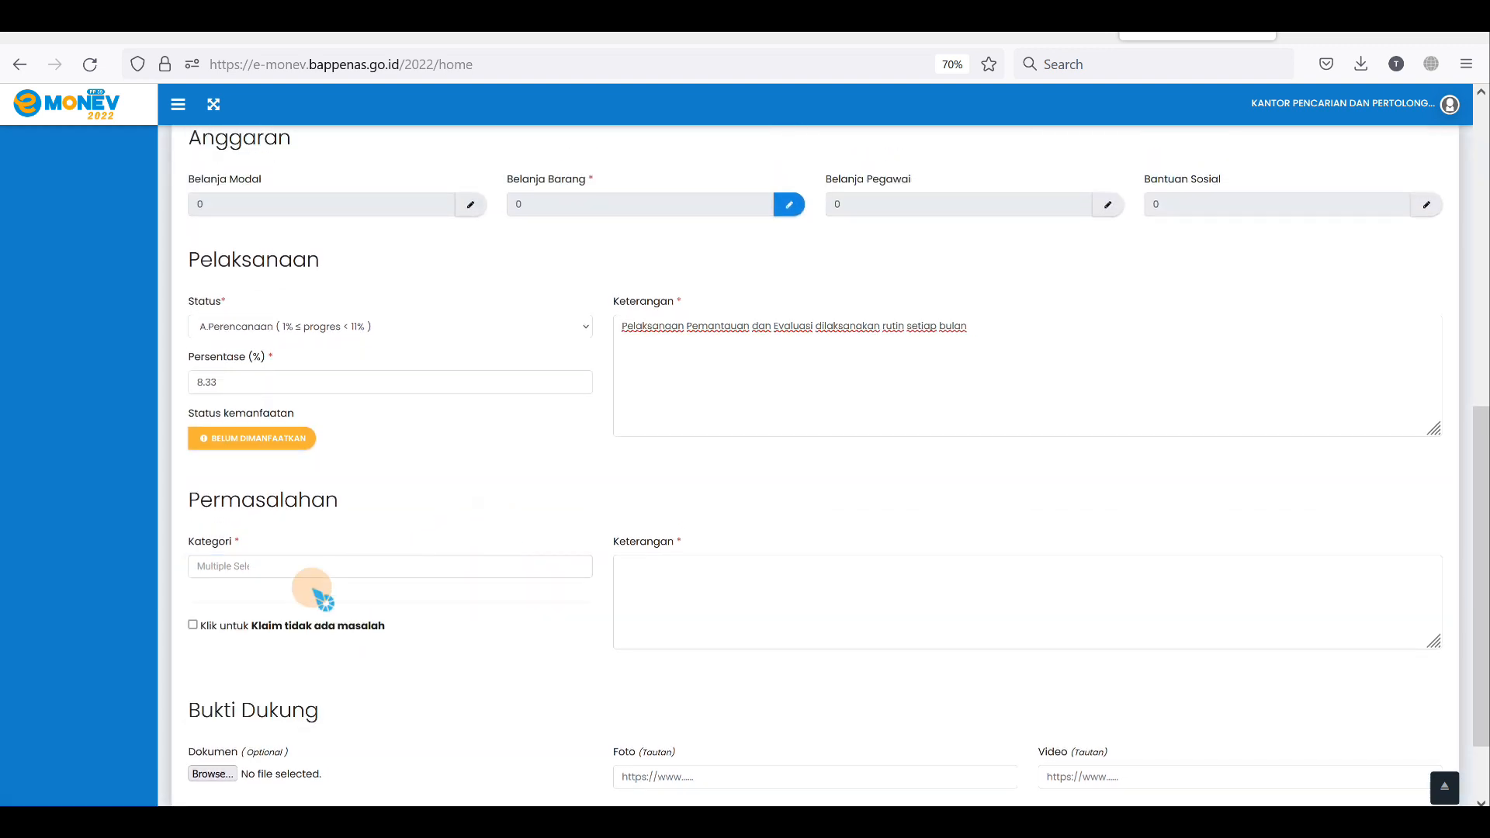
Claim Tidak ada masalah for January's Permasalahan, review the Pelaksanaan entries and save the component achievement.
{"action": "left_click", "coordinate": [193, 625]}
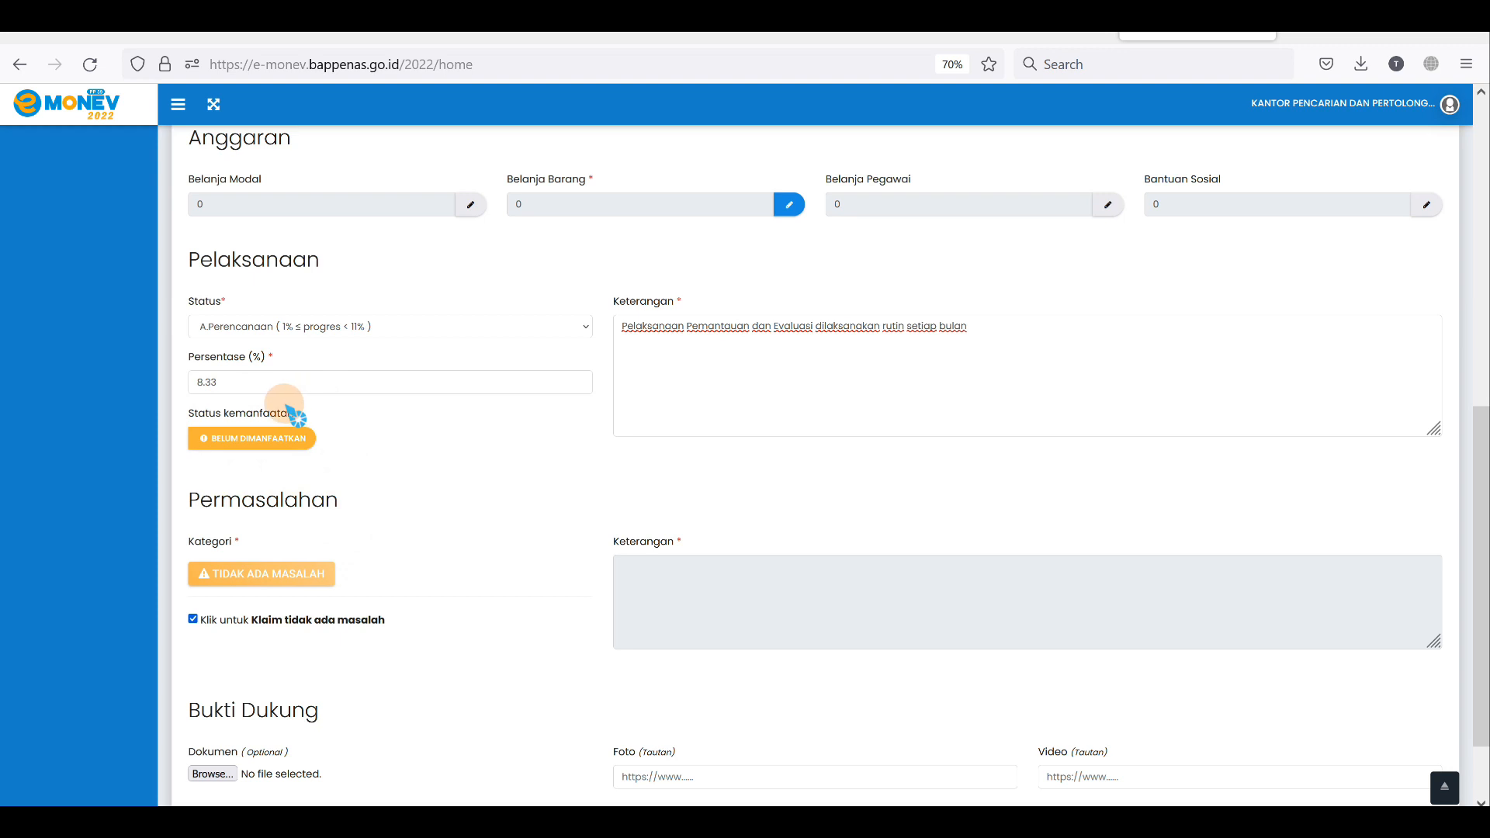
{"action": "scroll", "coordinate": [310, 481], "scroll_direction": "up", "scroll_amount": 2}
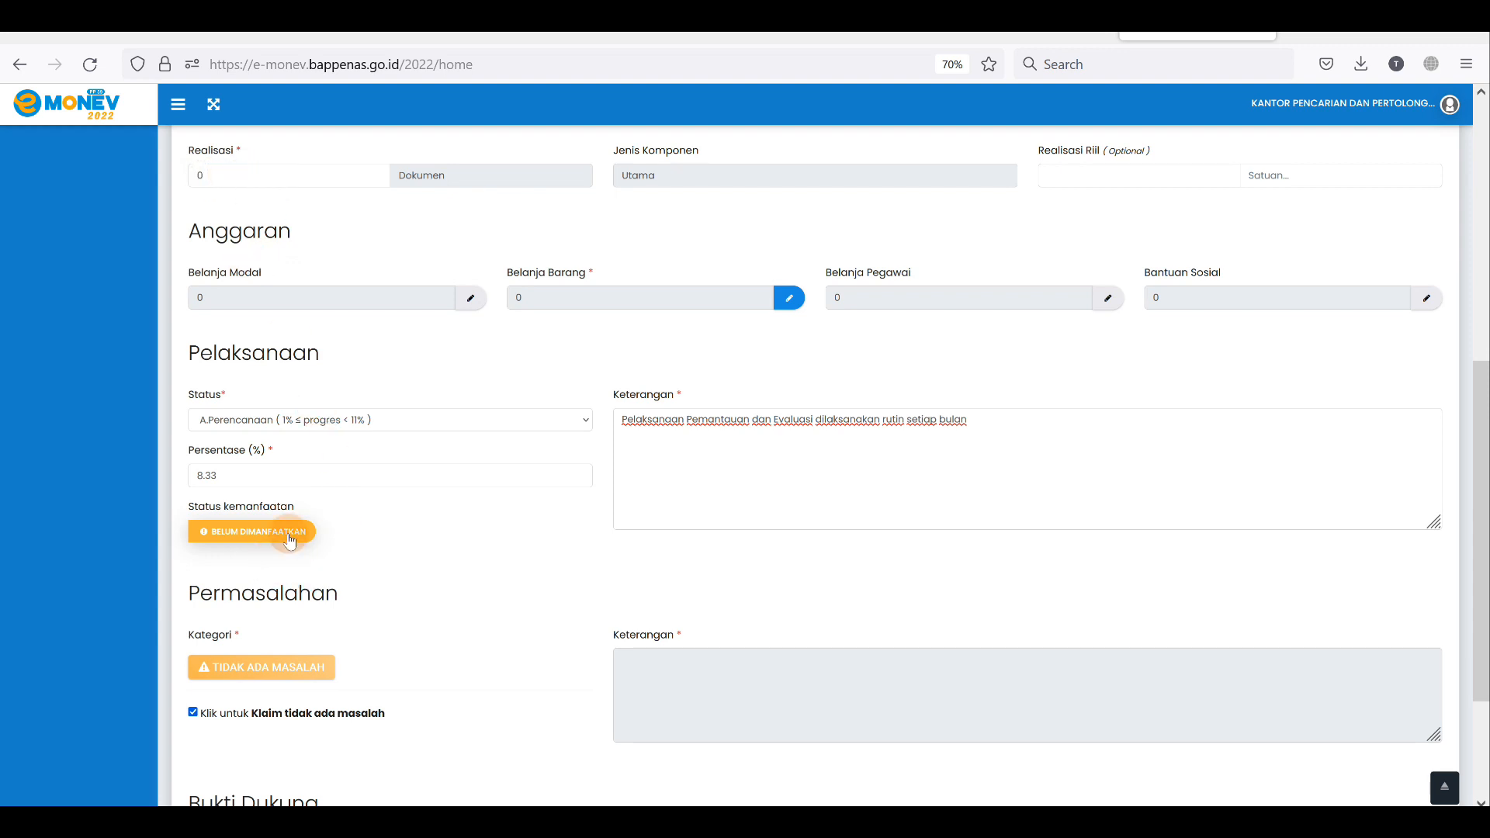
{"action": "scroll", "coordinate": [443, 523], "scroll_direction": "down", "scroll_amount": 3}
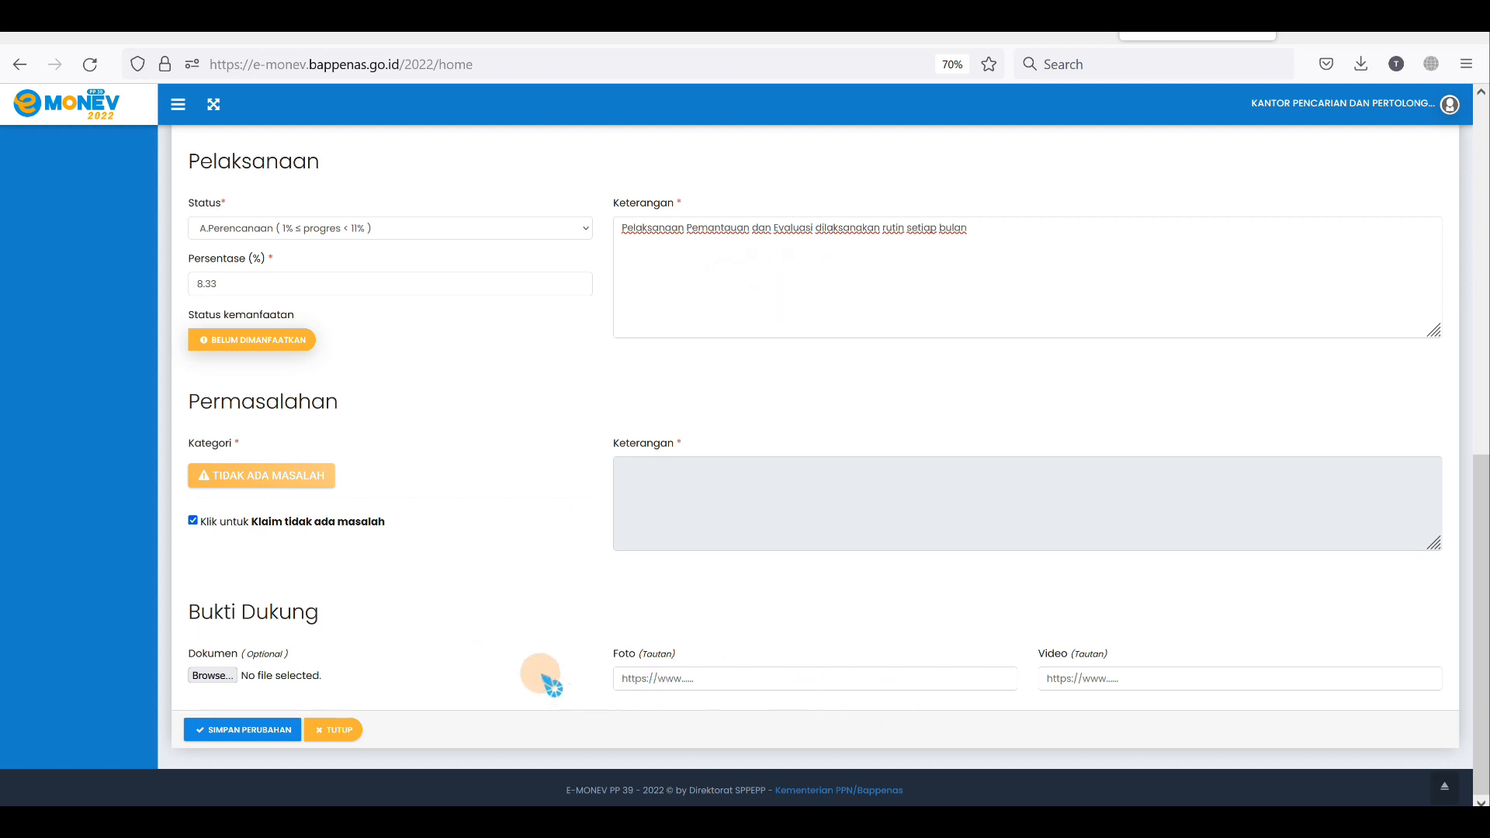
{"action": "left_click", "coordinate": [267, 736]}
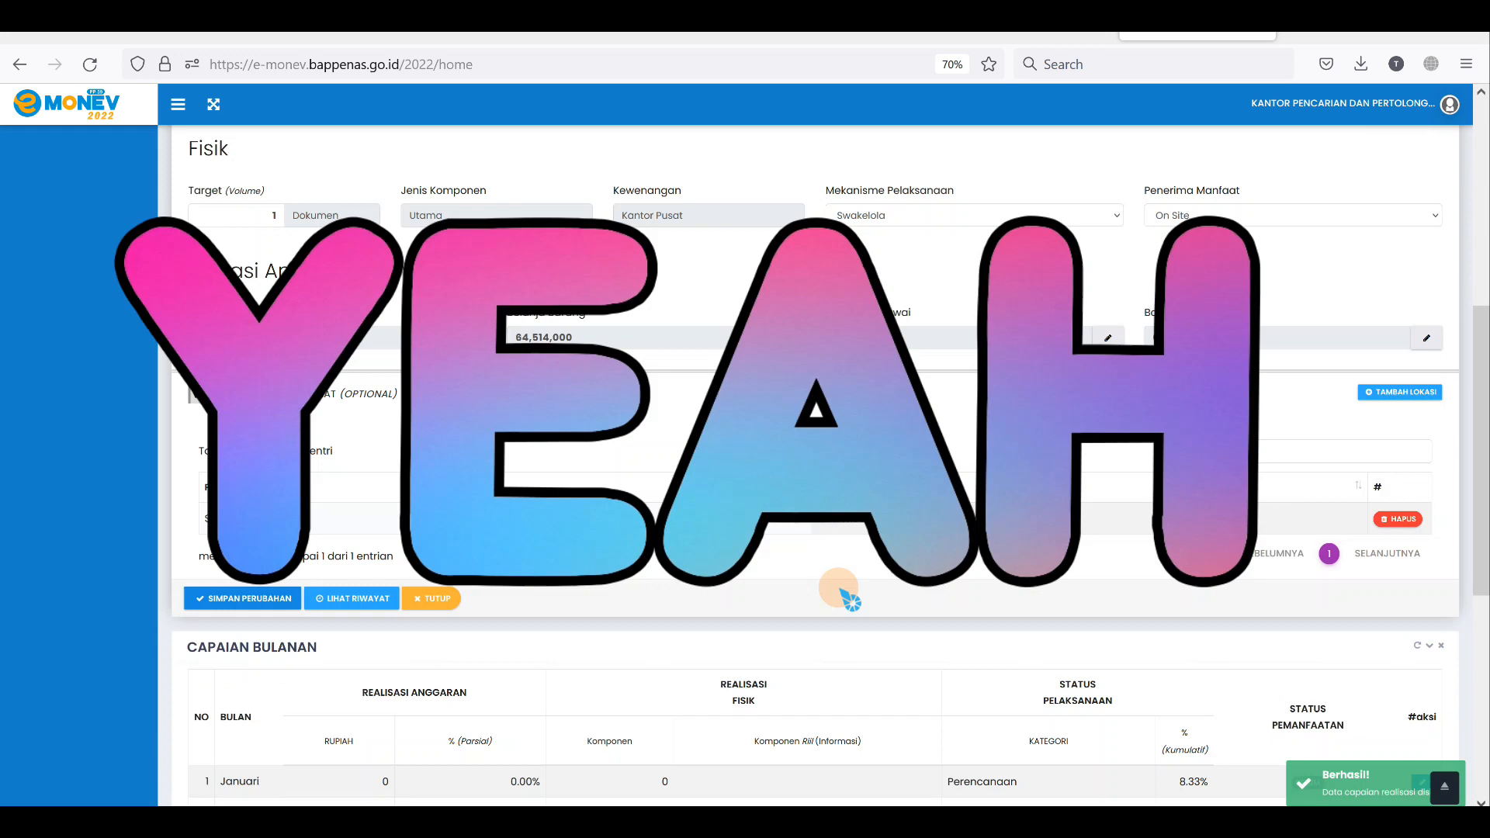
Check the reporting completeness on the Beranda dashboard and open the Rincian Output Satker report.
{"action": "scroll", "coordinate": [1296, 622], "scroll_direction": "down", "scroll_amount": 3}
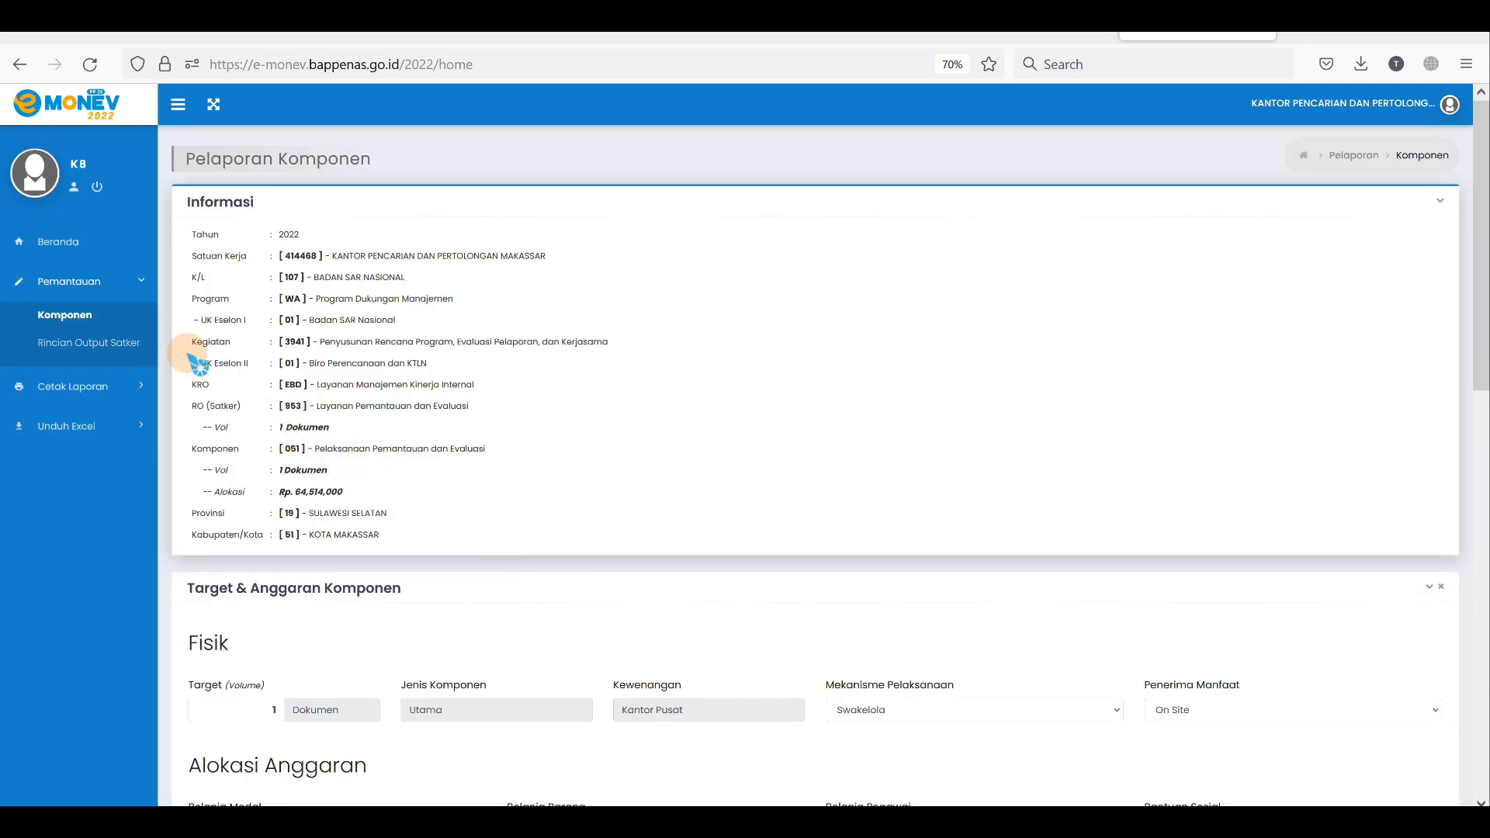
{"action": "left_click", "coordinate": [64, 245]}
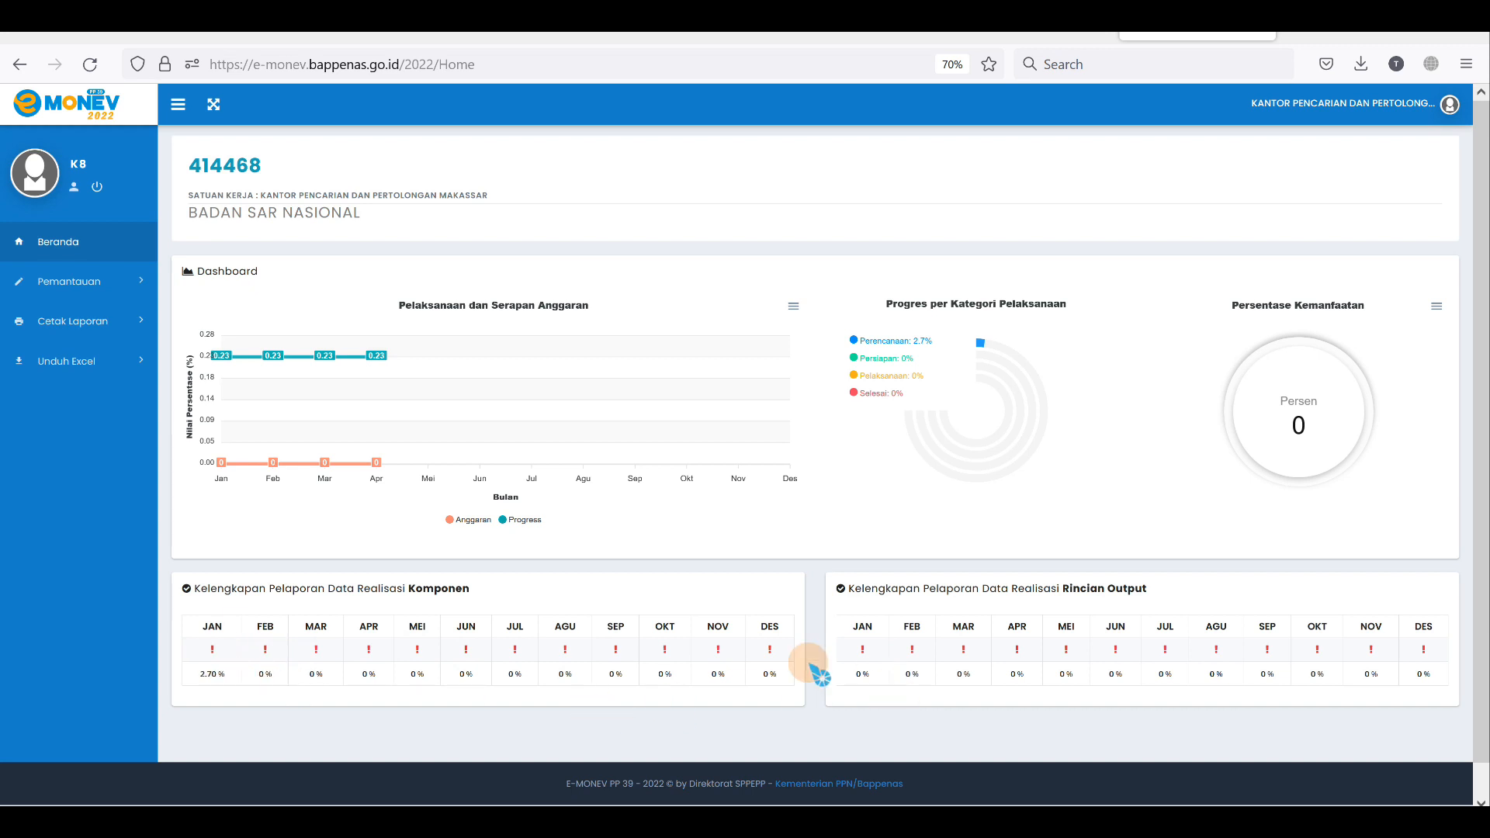
{"action": "left_click", "coordinate": [94, 288]}
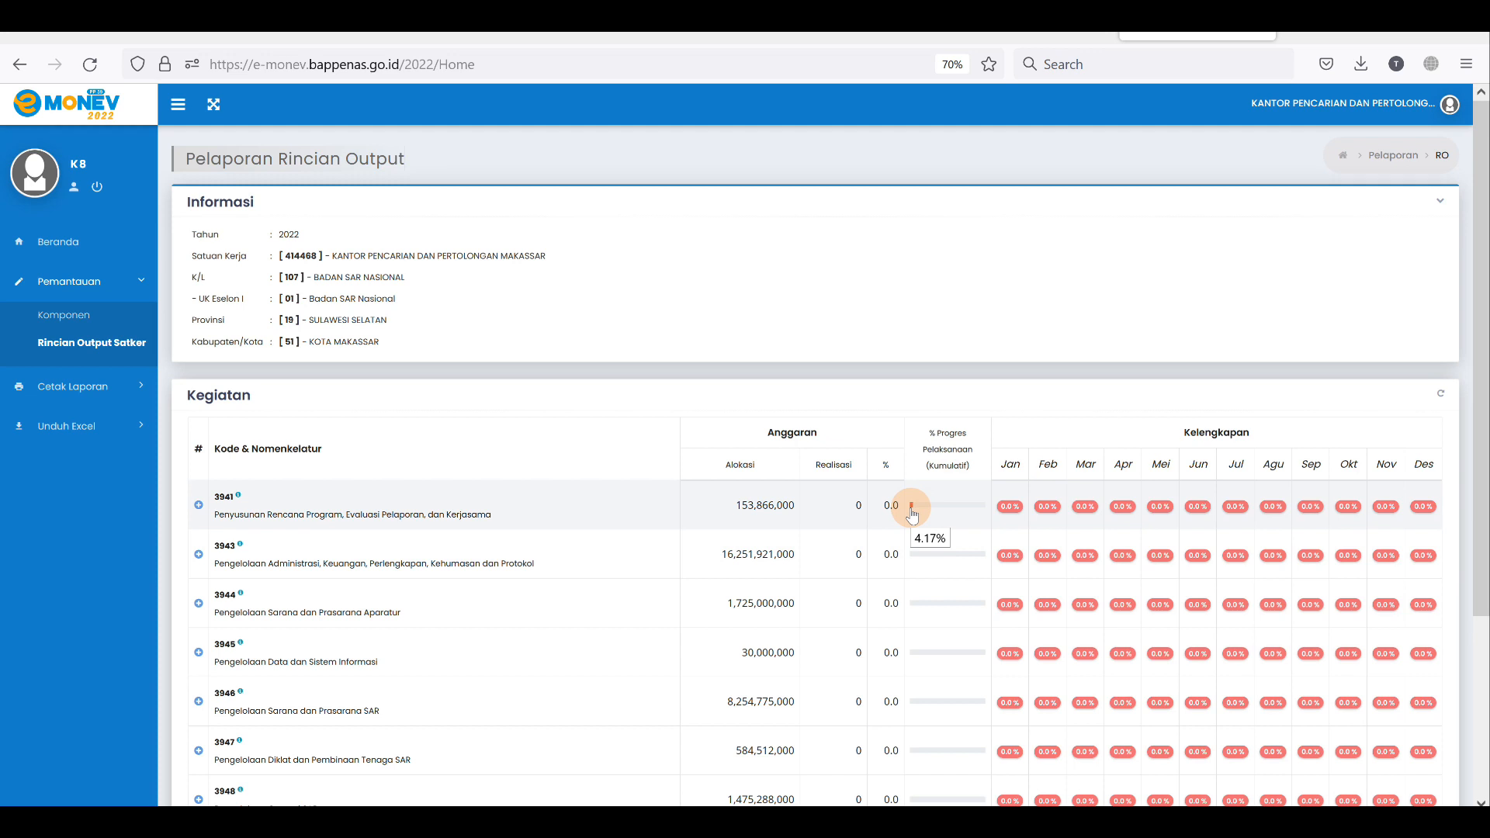
Expand kegiatan 3941 and KRO 3941.EBD, and open RO 3941.EBD.953 Layanan Pemantauan dan Evaluasi.
{"action": "left_click", "coordinate": [291, 514]}
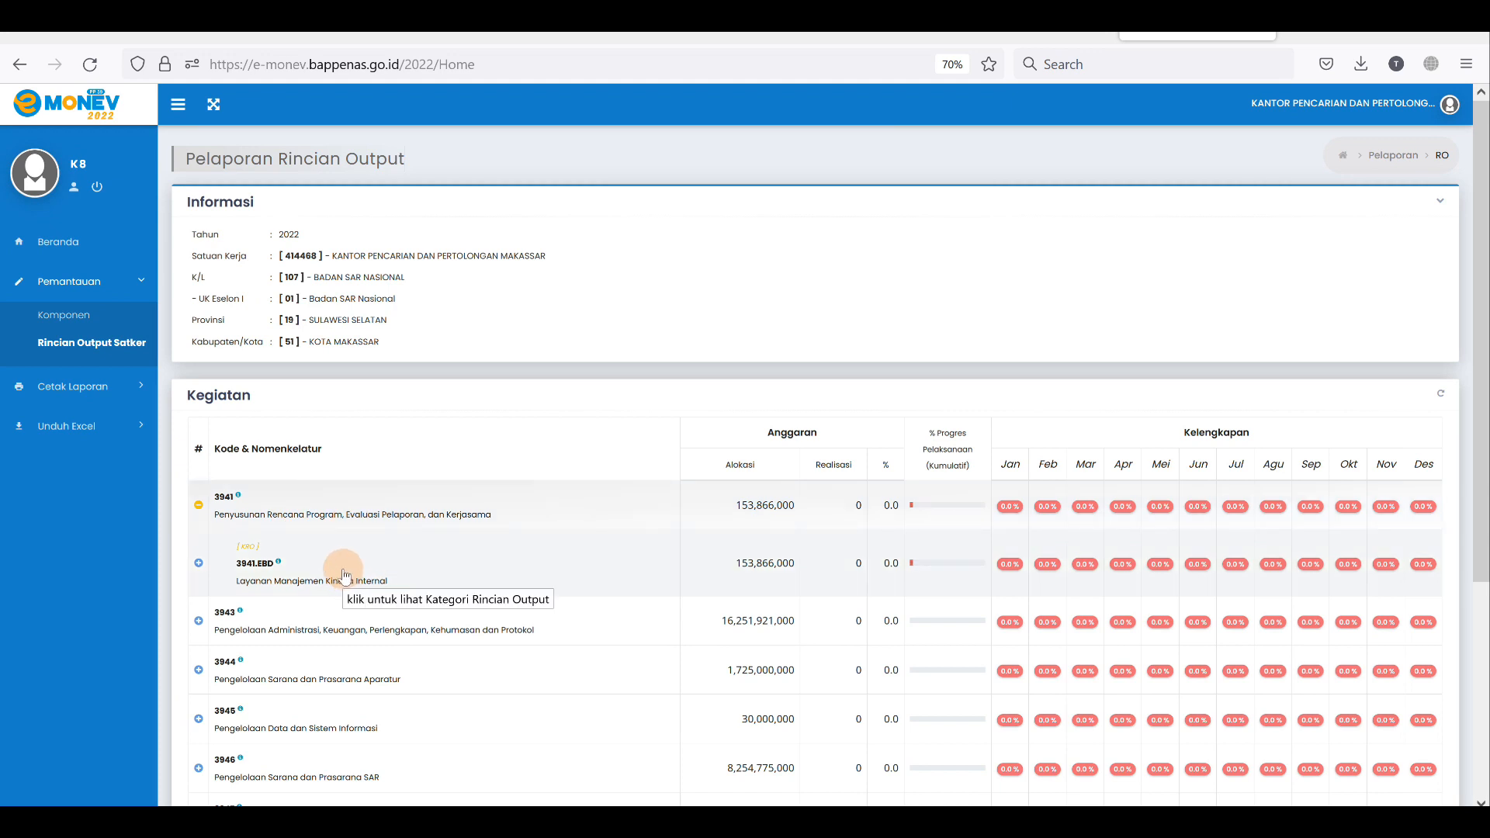
{"action": "left_click", "coordinate": [346, 574]}
{"action": "scroll", "coordinate": [439, 565], "scroll_direction": "down", "scroll_amount": 2}
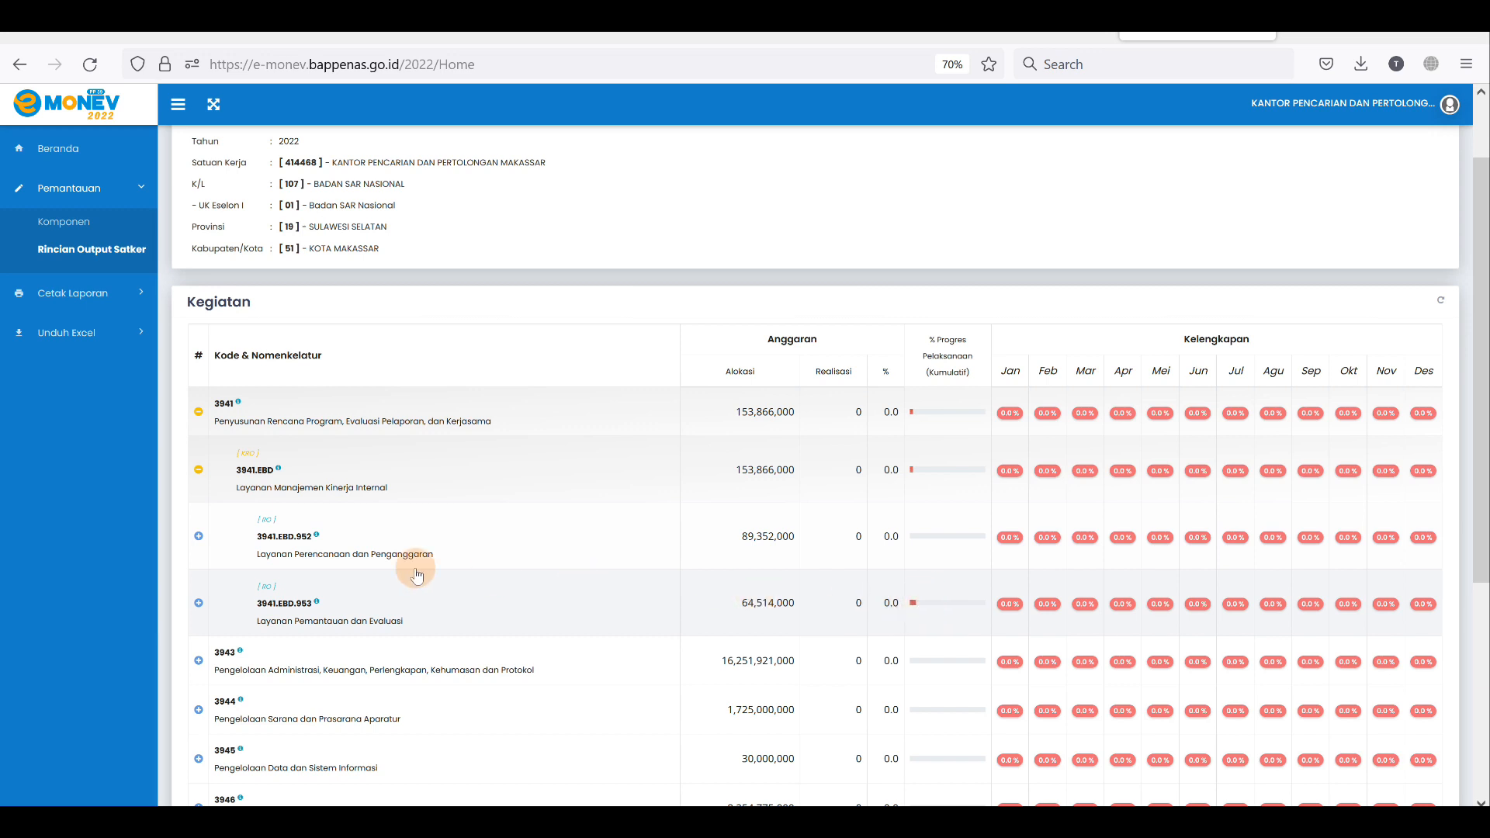
{"action": "left_click", "coordinate": [321, 617]}
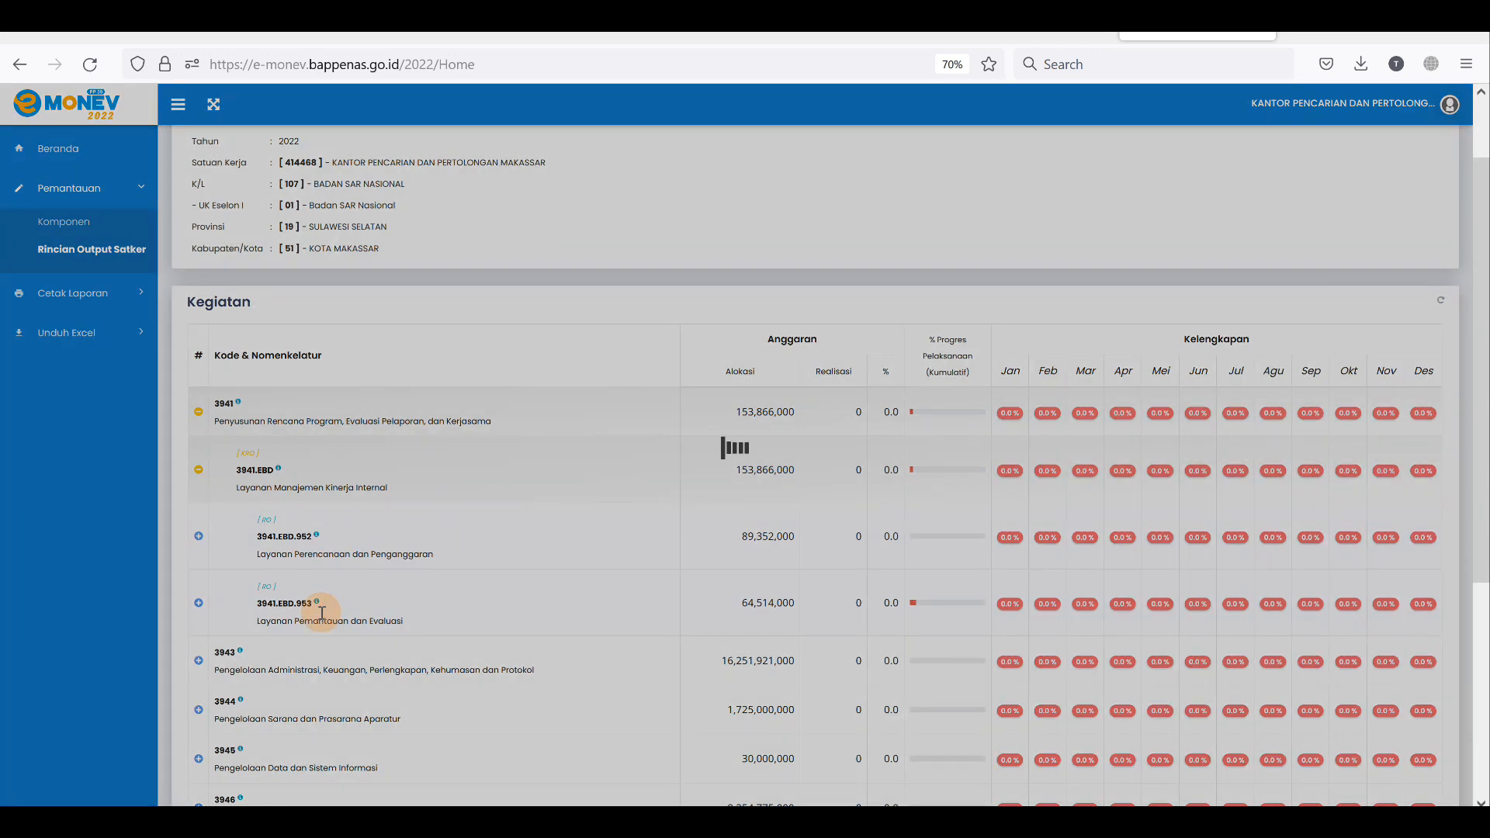
Examine the RO's information, Volume & Anggaran, Pelaksanaan progress and Capaian Bulanan table.
{"action": "scroll", "coordinate": [448, 502], "scroll_direction": "down", "scroll_amount": 1}
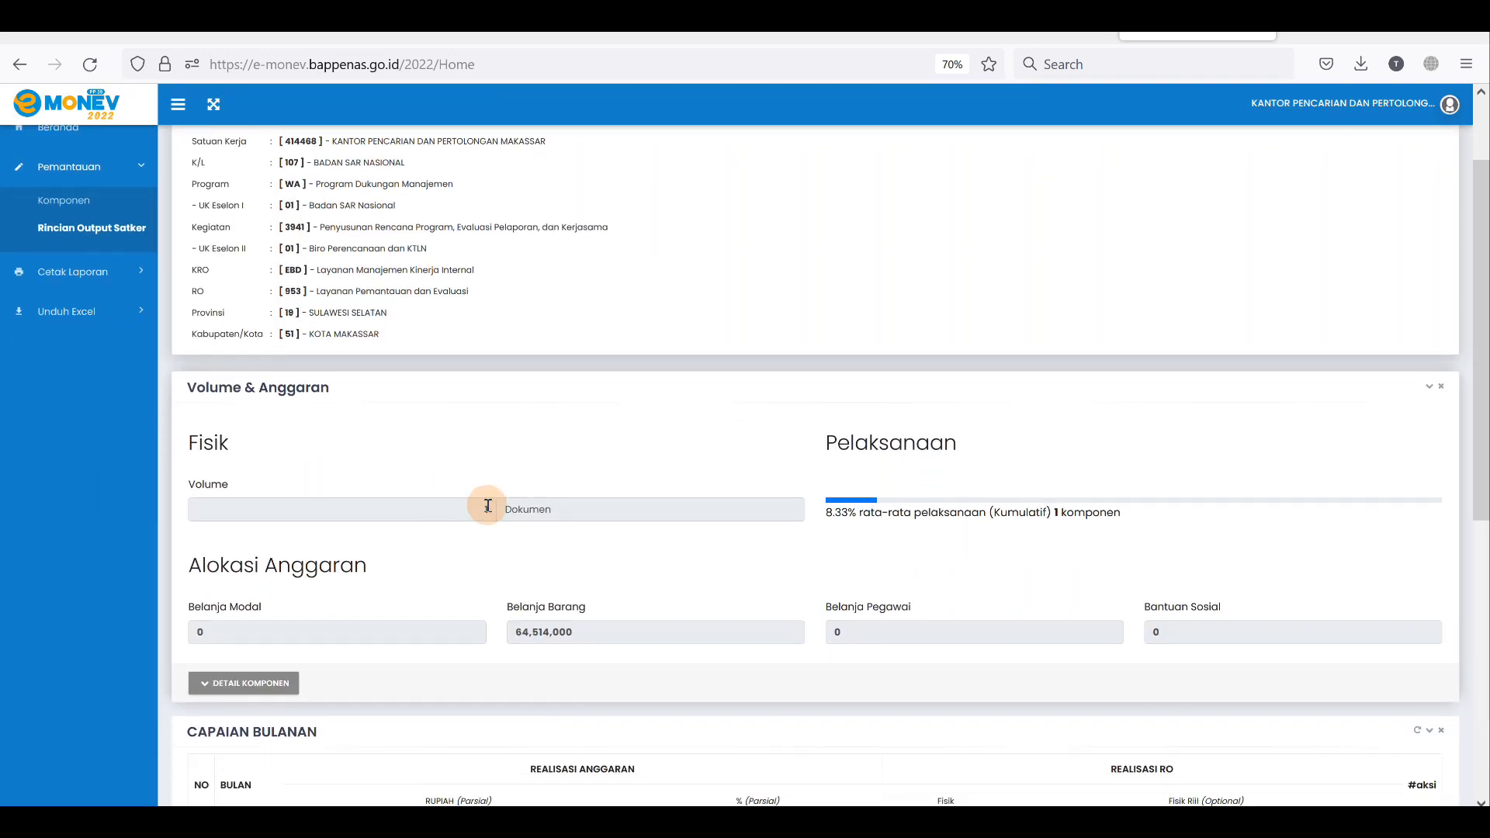
{"action": "scroll", "coordinate": [515, 515], "scroll_direction": "down", "scroll_amount": 1}
{"action": "scroll", "coordinate": [299, 356], "scroll_direction": "up", "scroll_amount": 2}
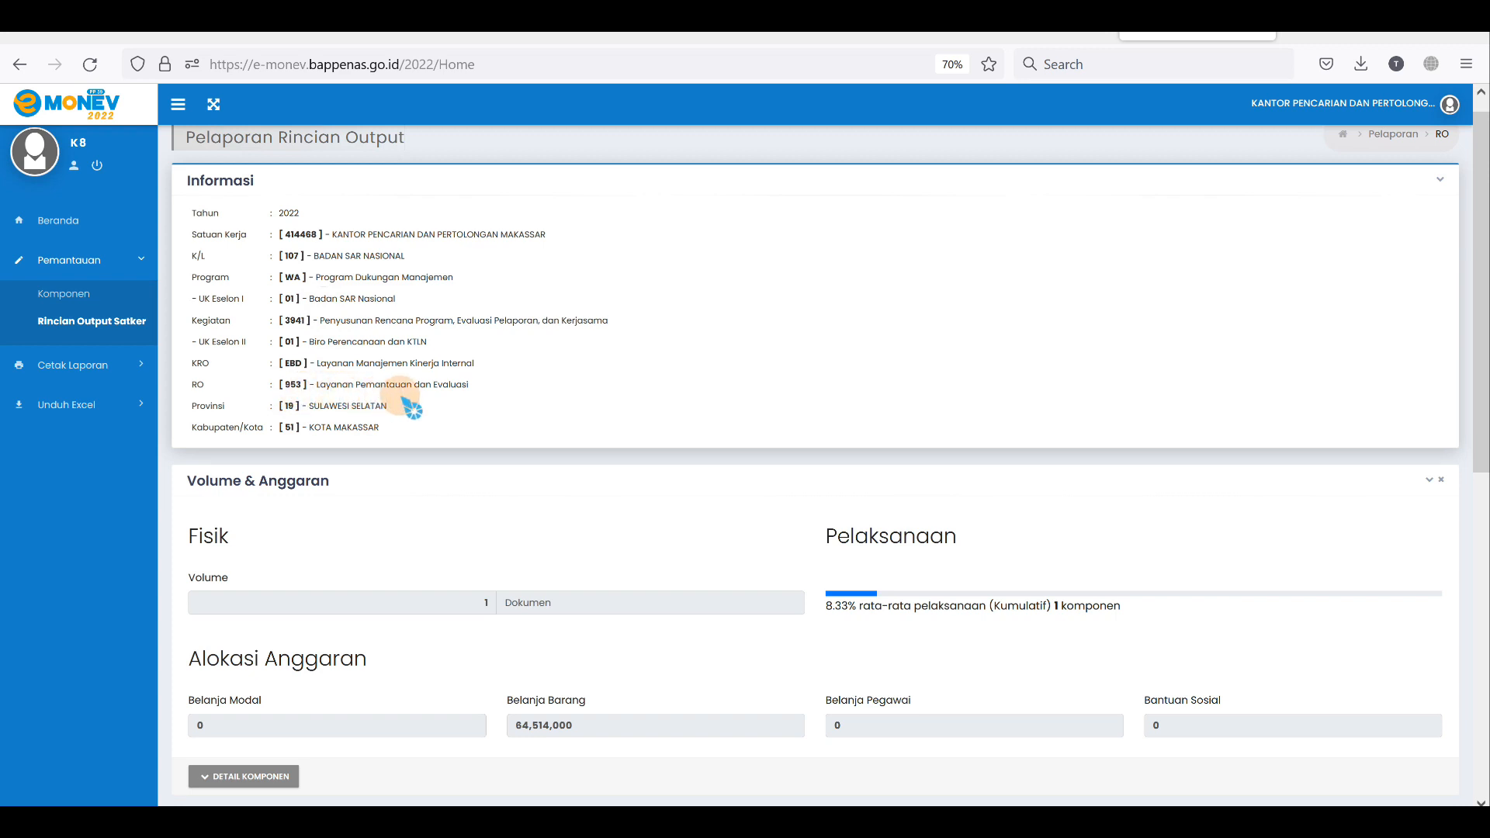
{"action": "scroll", "coordinate": [454, 453], "scroll_direction": "down", "scroll_amount": 3}
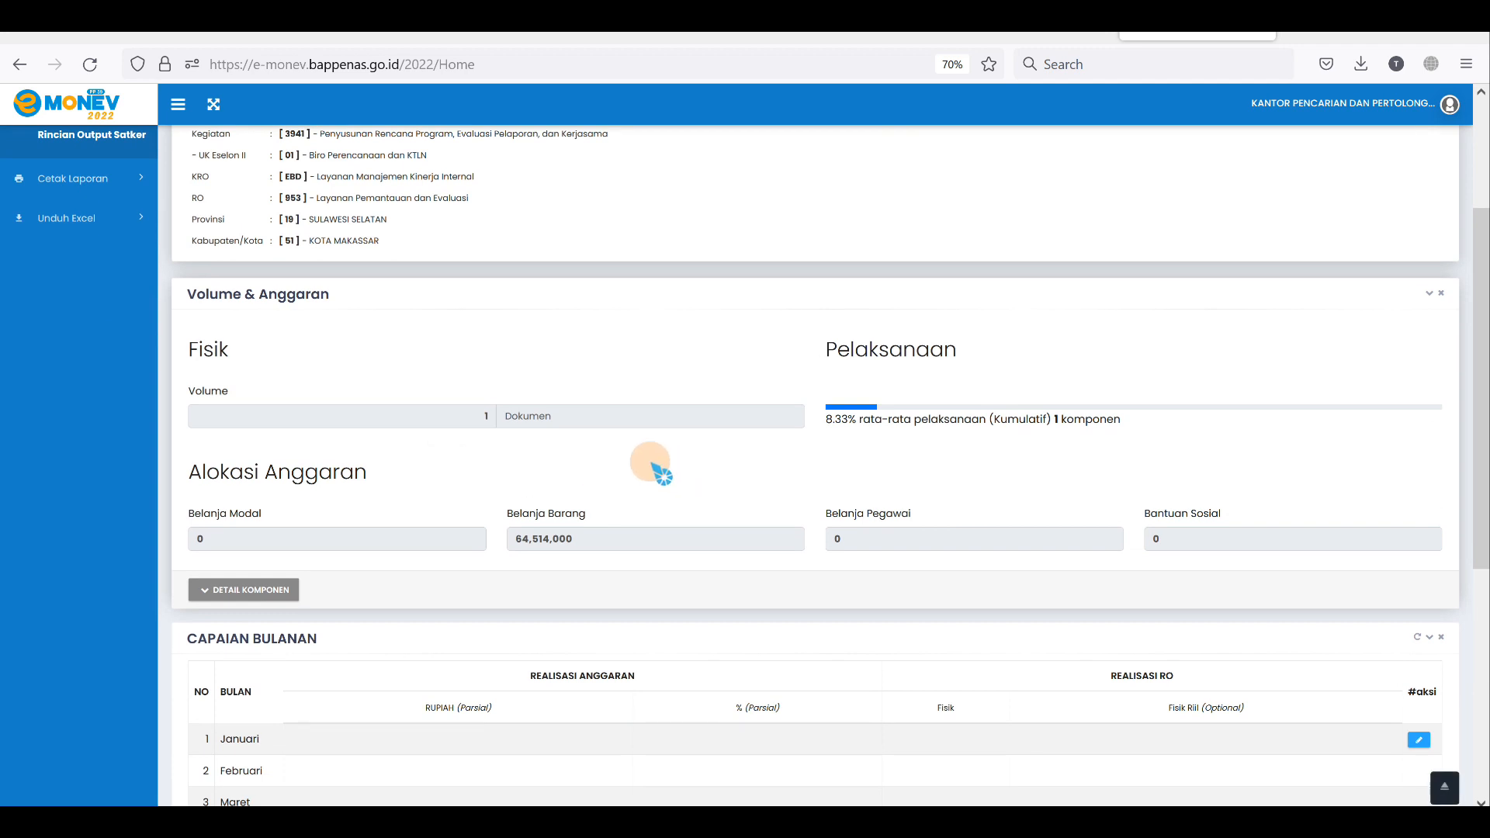
{"action": "scroll", "coordinate": [656, 470], "scroll_direction": "down", "scroll_amount": 1}
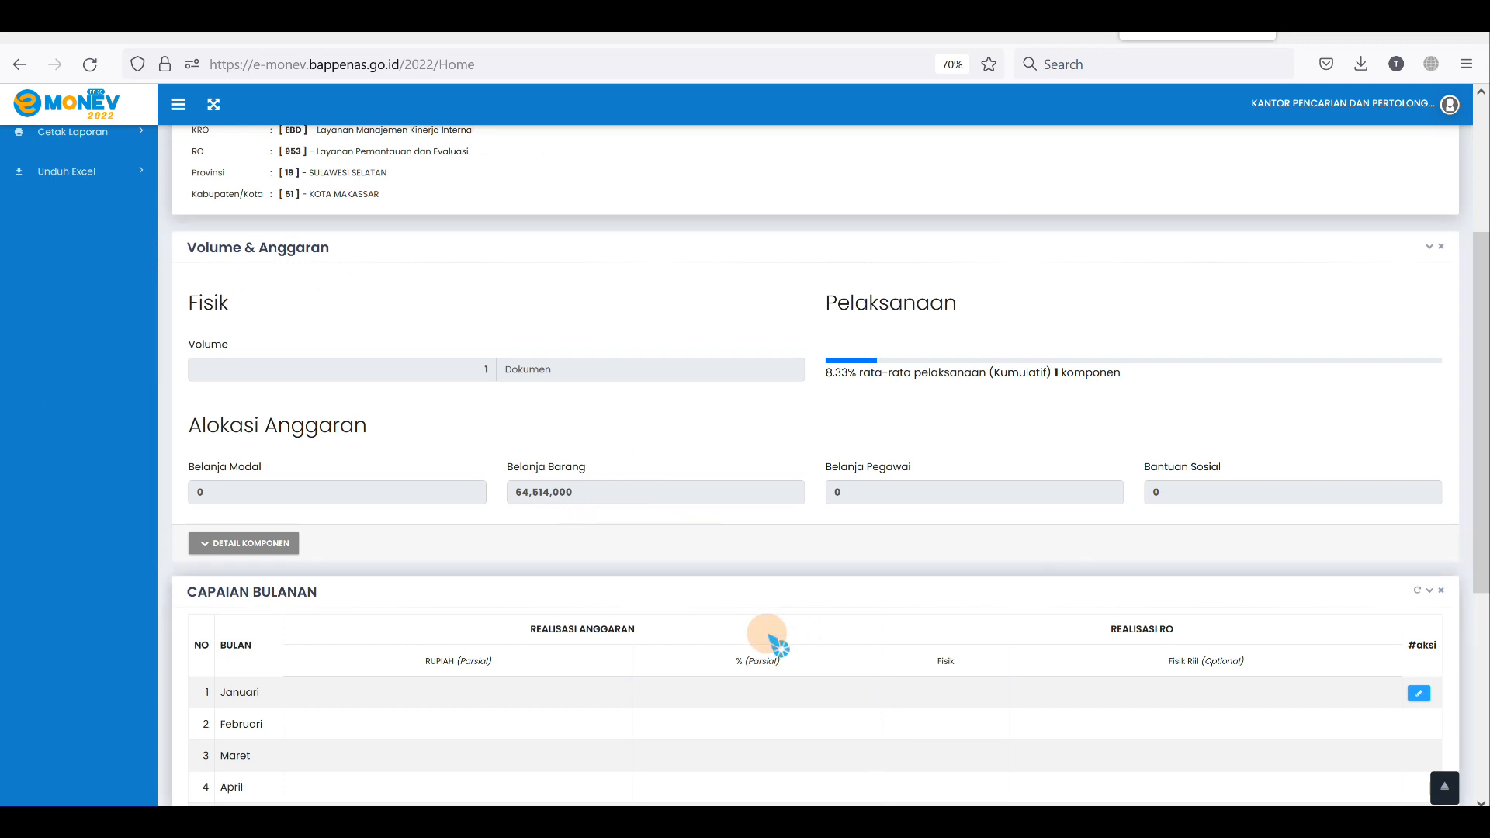
{"action": "mouse_move", "coordinate": [788, 500]}
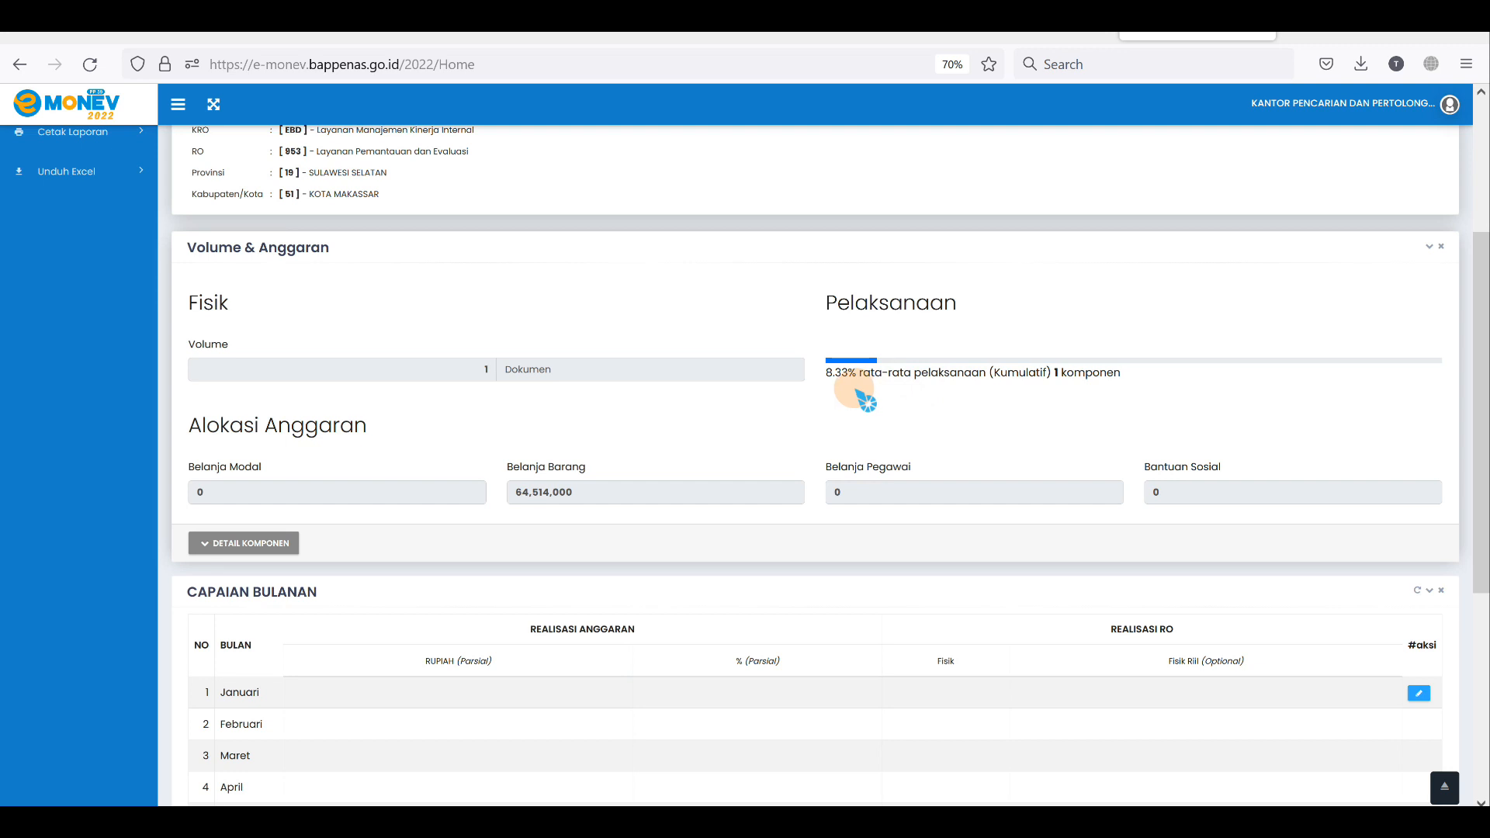
{"action": "scroll", "coordinate": [408, 425], "scroll_direction": "down", "scroll_amount": 1}
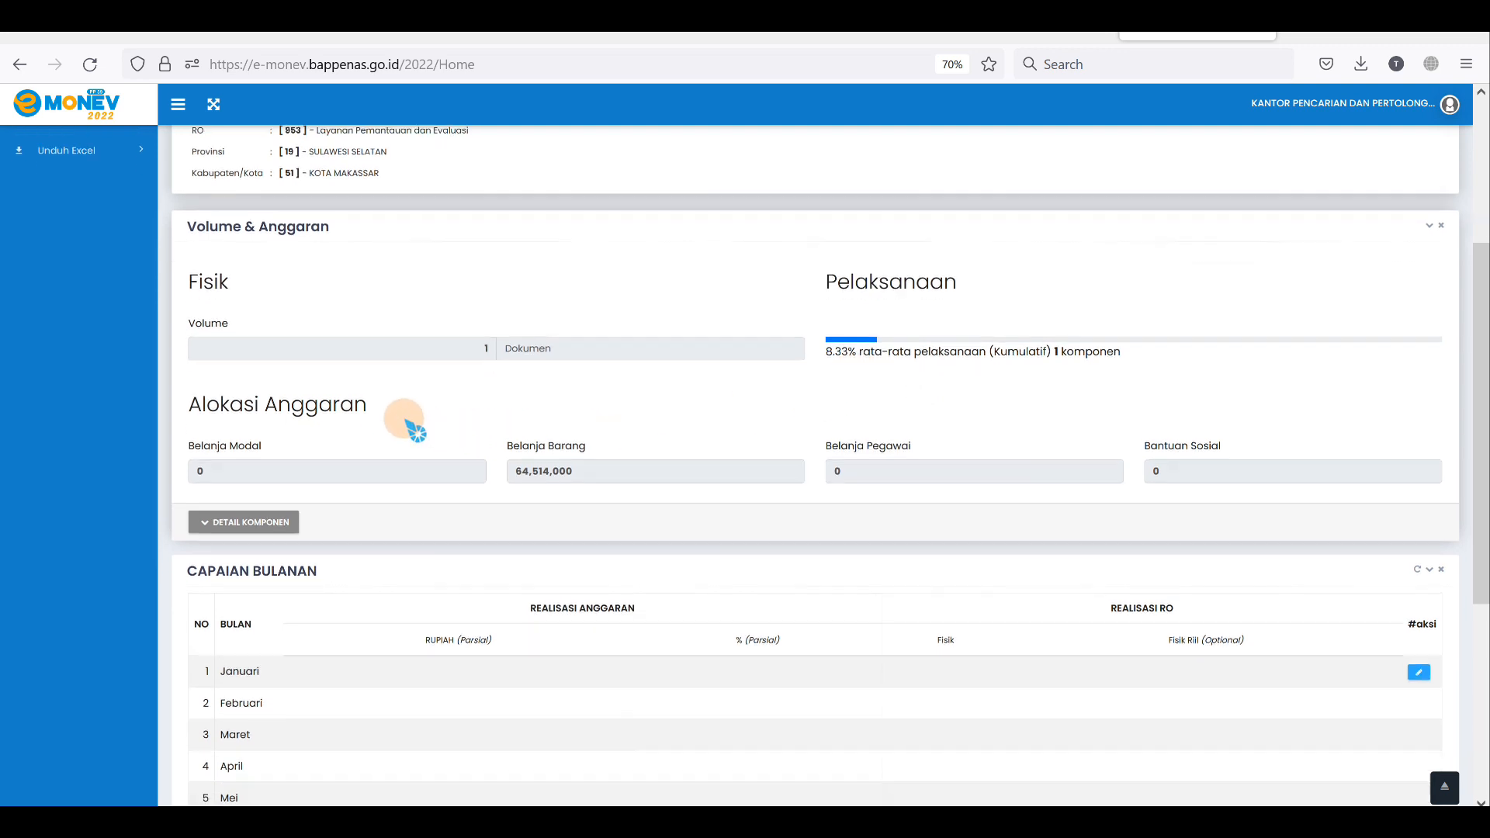
{"action": "scroll", "coordinate": [409, 427], "scroll_direction": "down", "scroll_amount": 3}
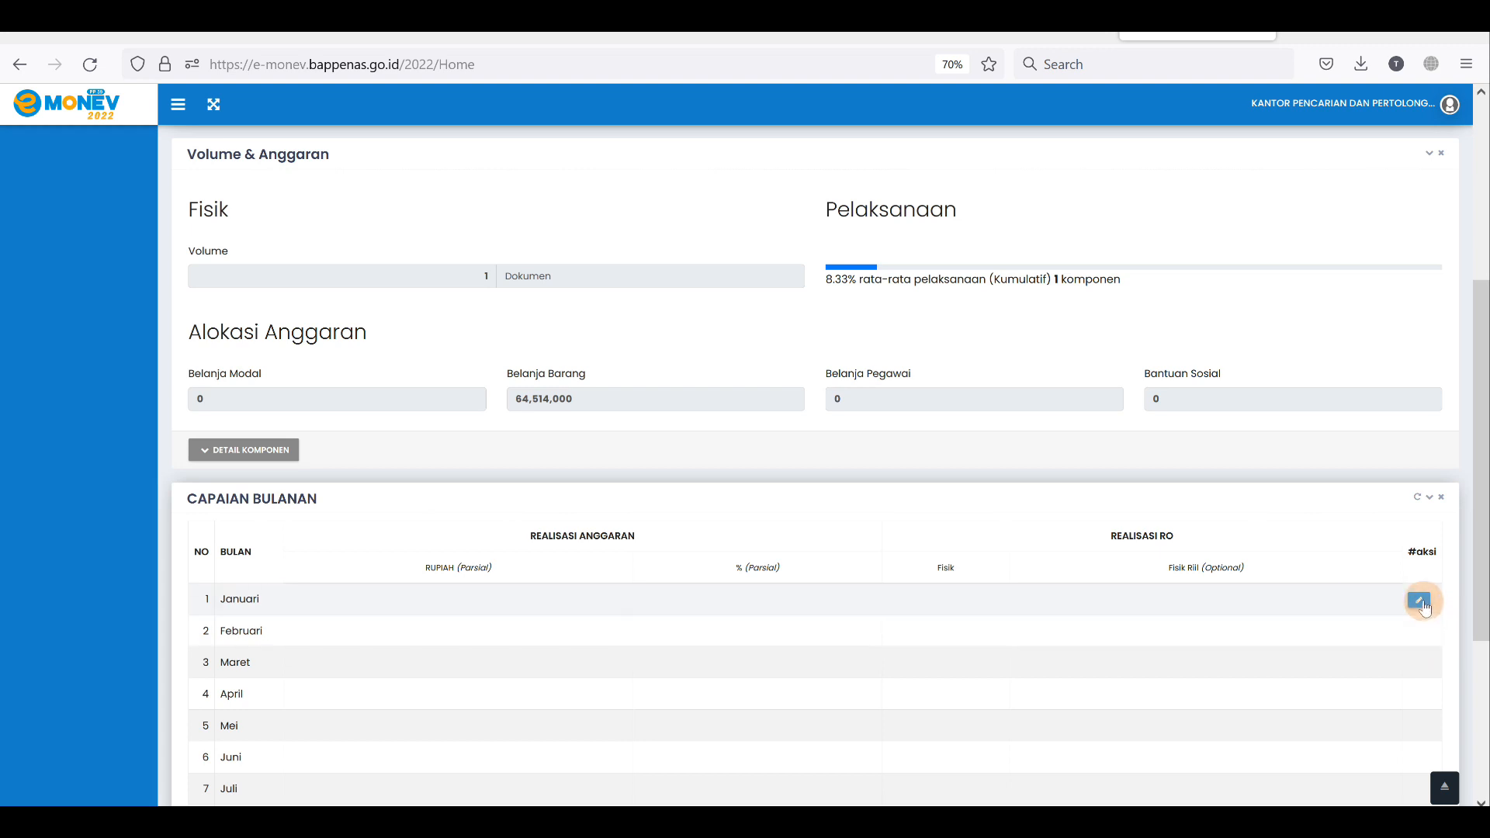
Save January's RO Satker realisation as 0 Dokumen with RO Satker Riil left empty, and check the Capaian Bulanan table.
{"action": "left_click", "coordinate": [1419, 600]}
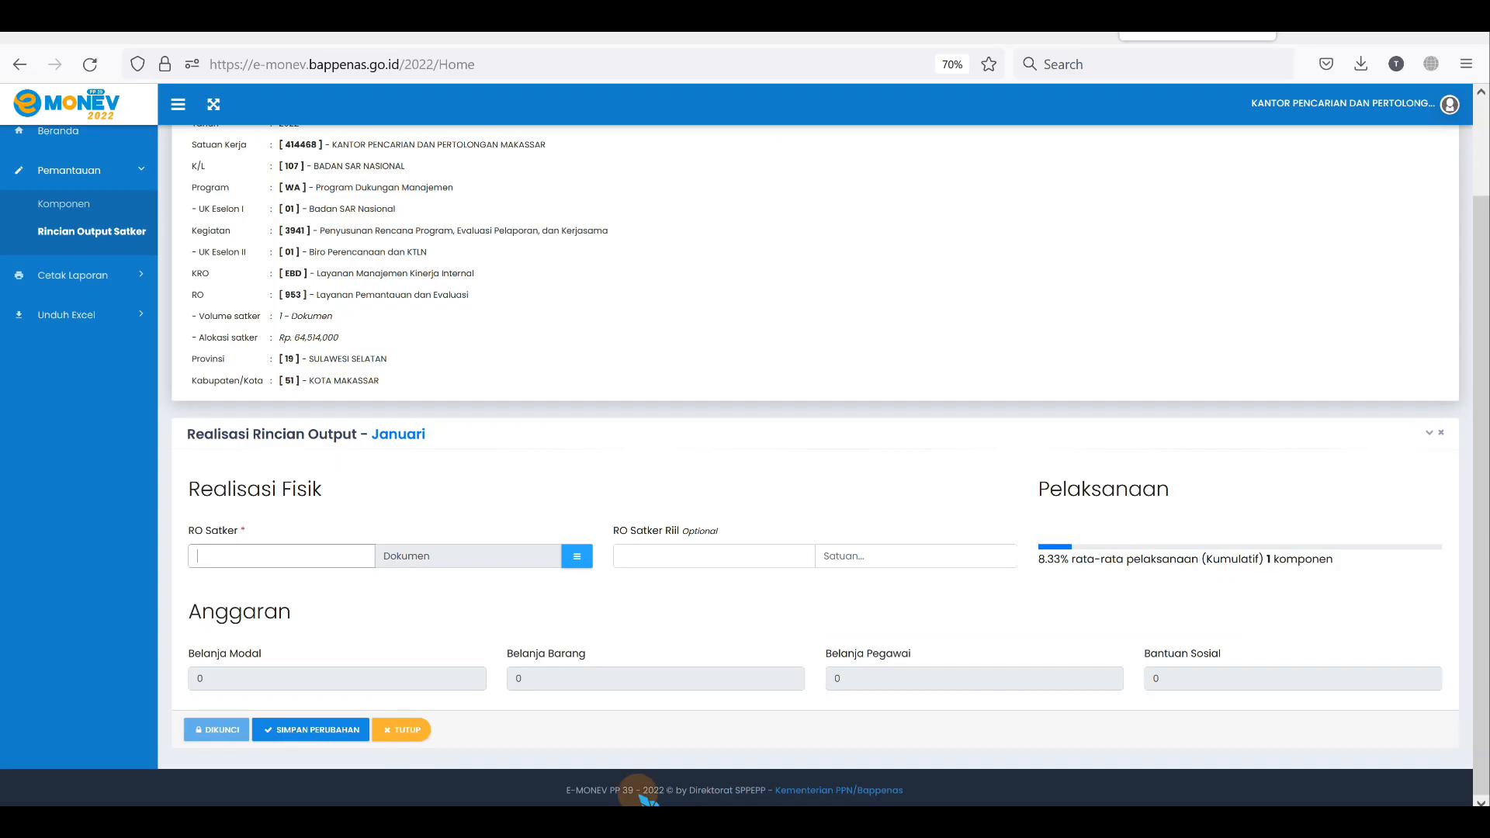
{"action": "left_click", "coordinate": [250, 578]}
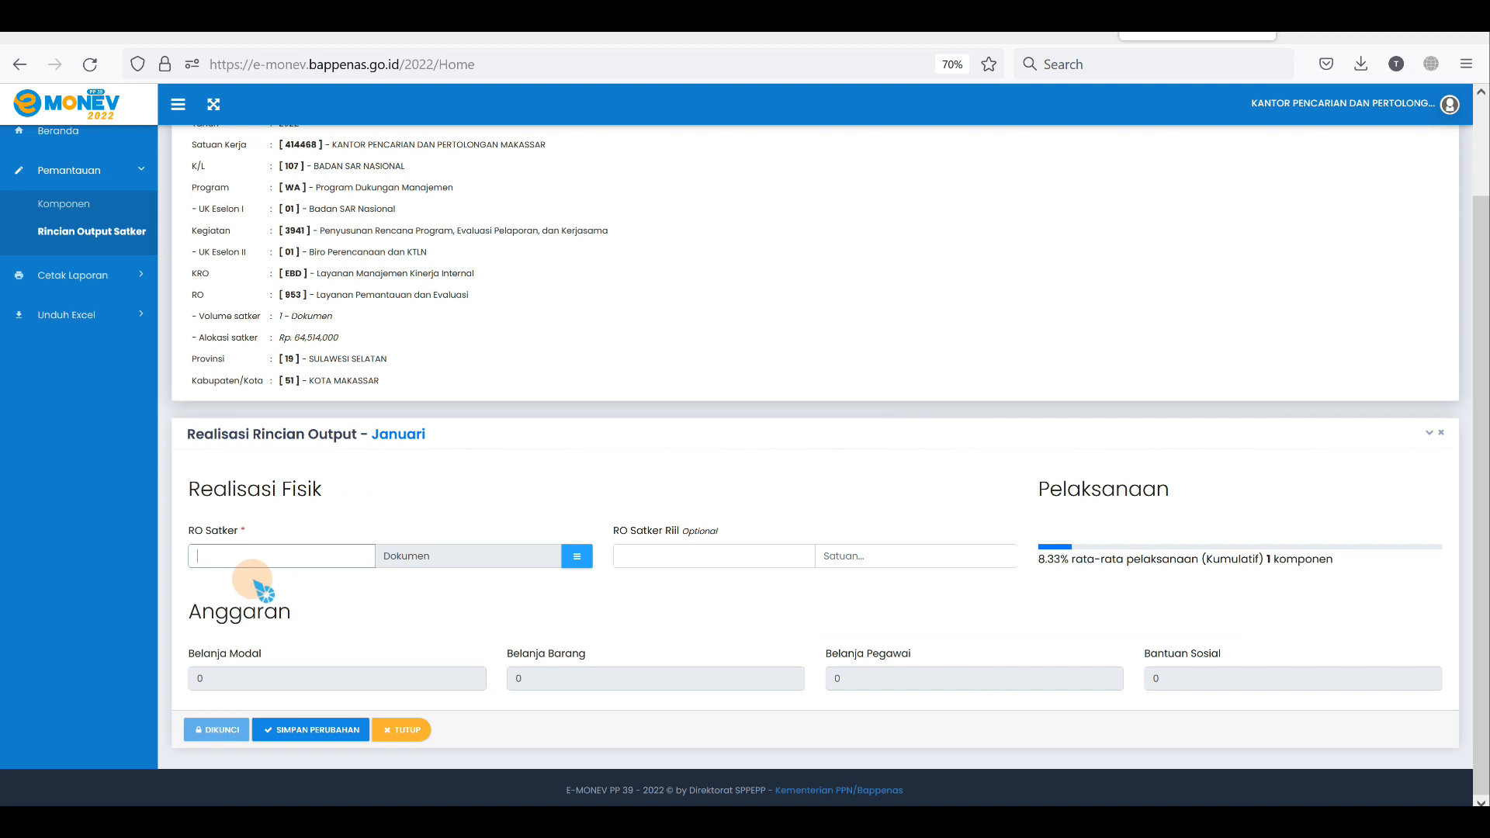
{"action": "left_click", "coordinate": [249, 578]}
{"action": "left_click", "coordinate": [461, 603]}
{"action": "left_click", "coordinate": [676, 576]}
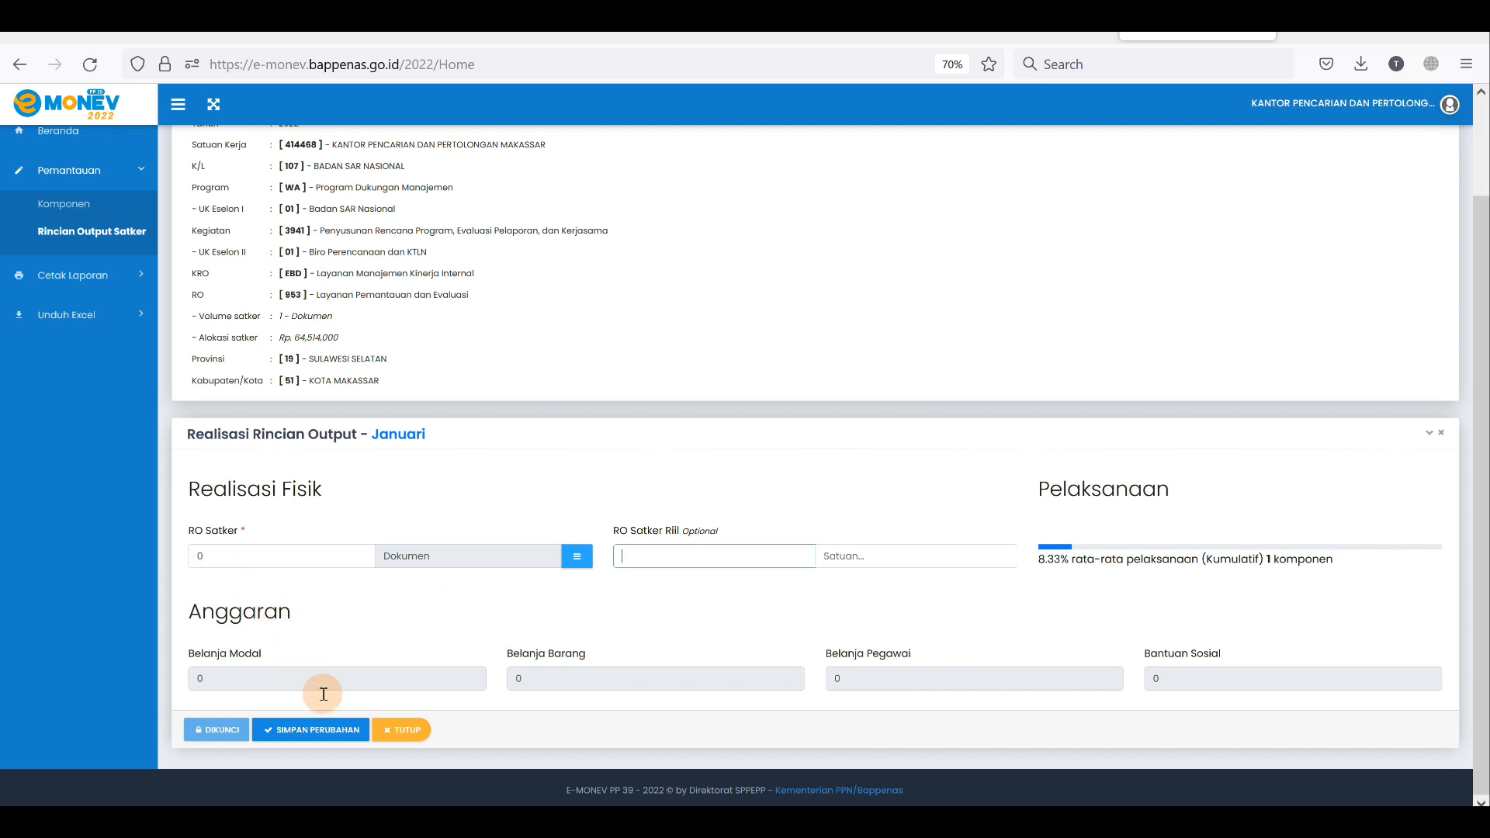
{"action": "left_click", "coordinate": [326, 730]}
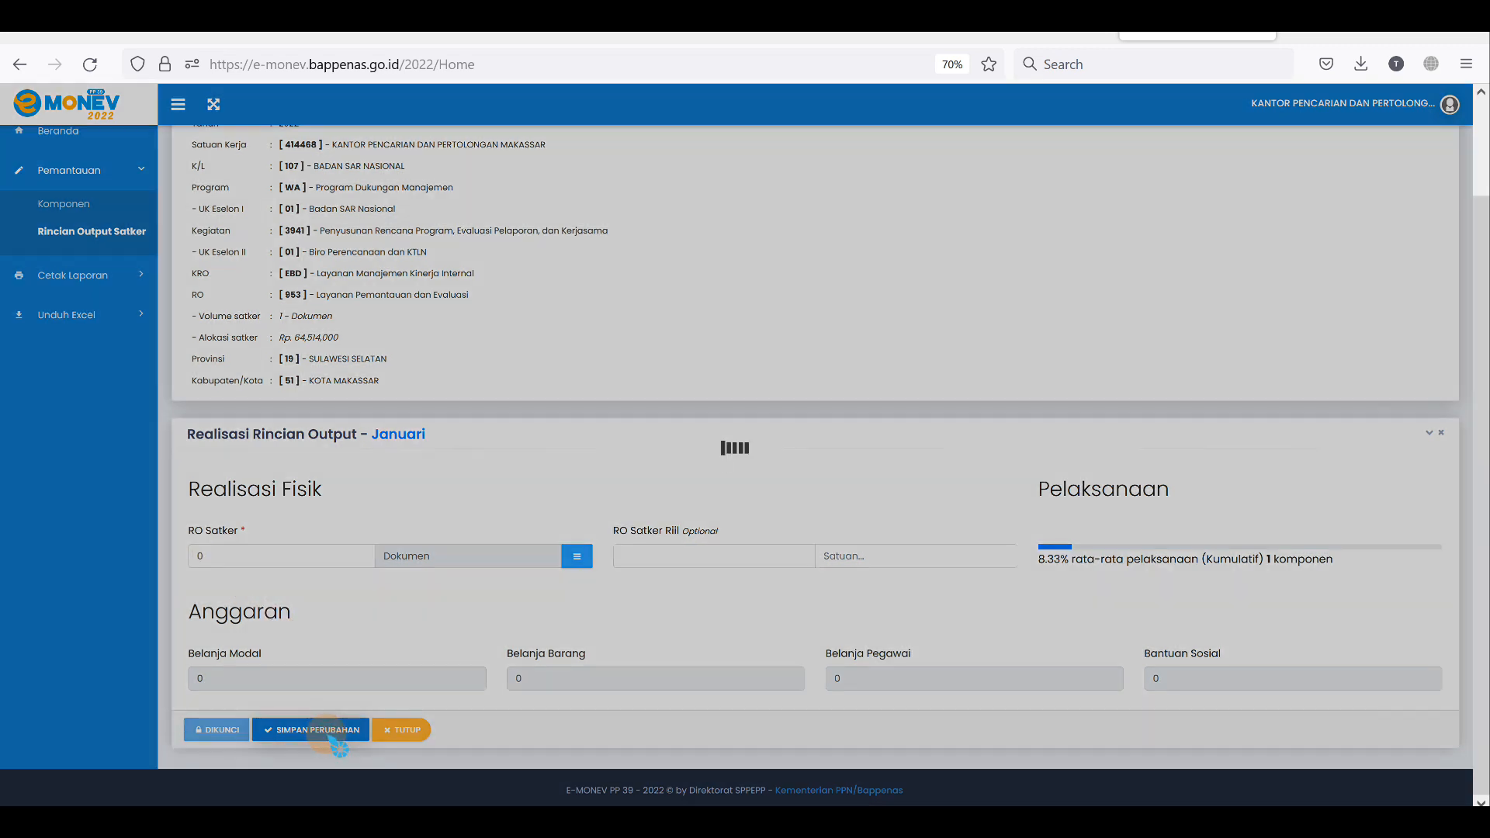
{"action": "scroll", "coordinate": [1250, 679], "scroll_direction": "down", "scroll_amount": 5}
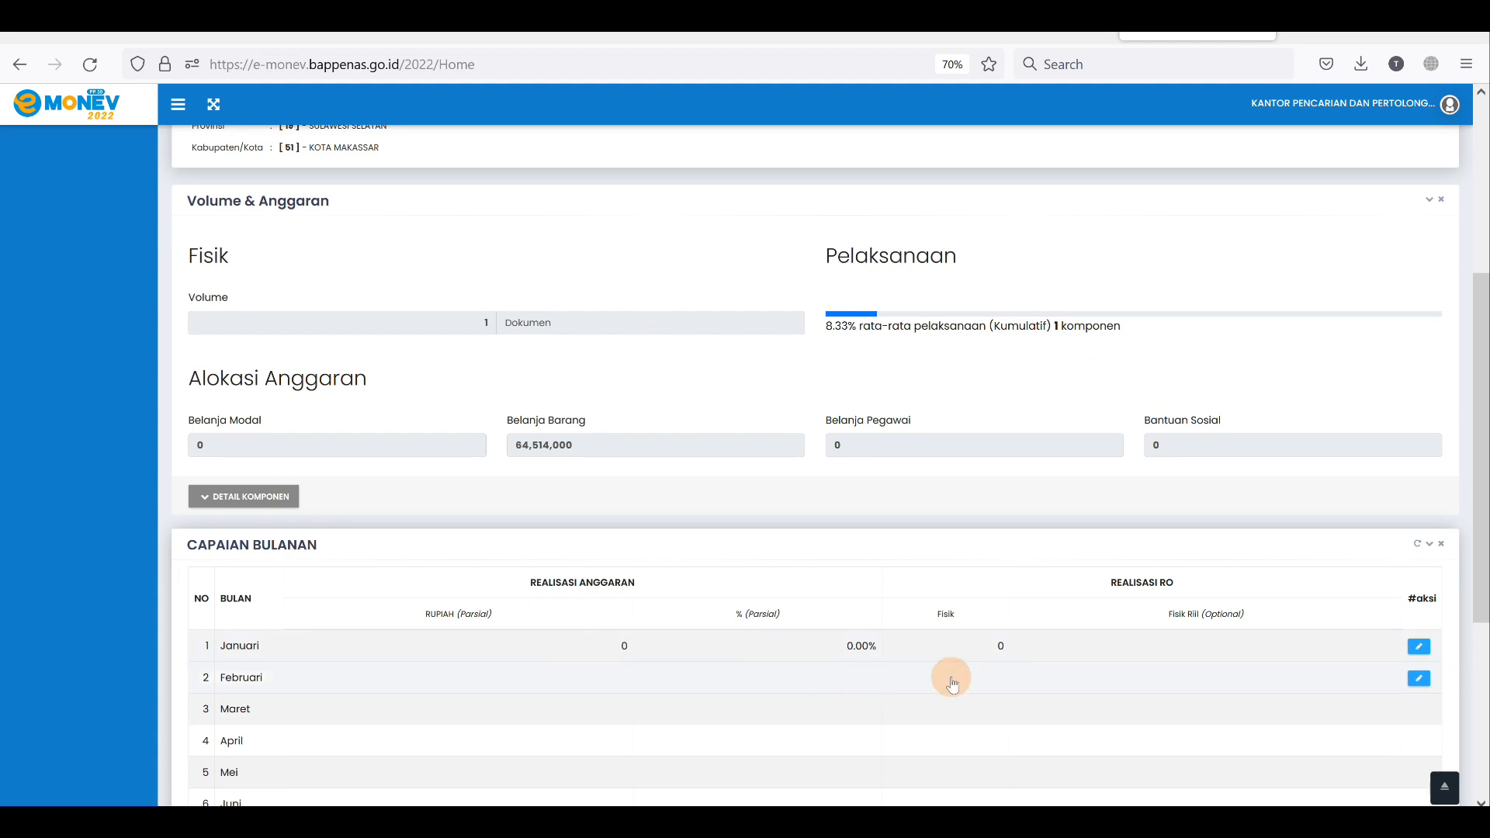
{"action": "scroll", "coordinate": [1053, 638], "scroll_direction": "down", "scroll_amount": 2}
{"action": "scroll", "coordinate": [1040, 647], "scroll_direction": "down", "scroll_amount": 4}
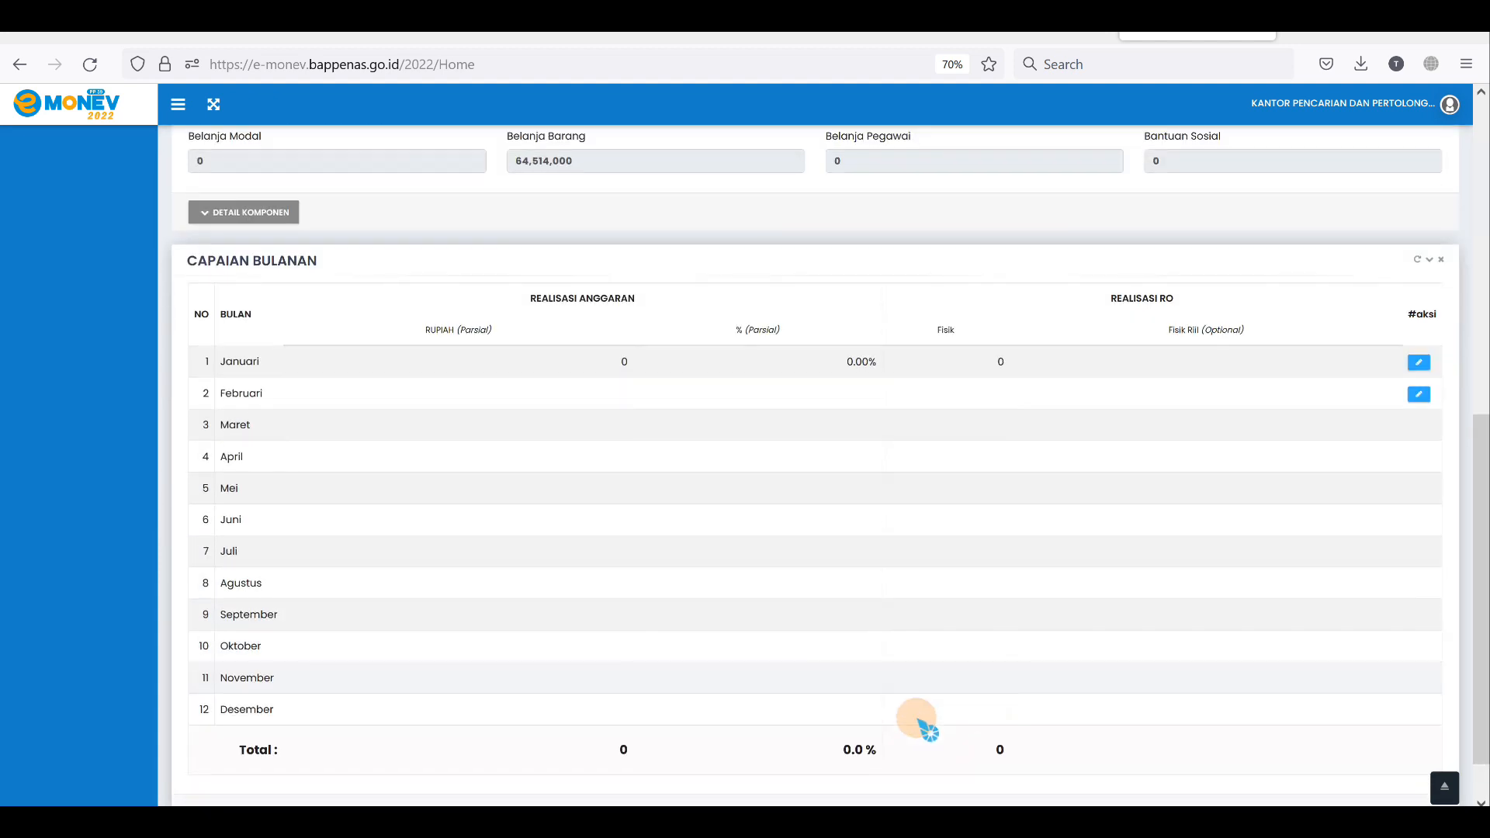
{"action": "scroll", "coordinate": [718, 602], "scroll_direction": "up", "scroll_amount": 8}
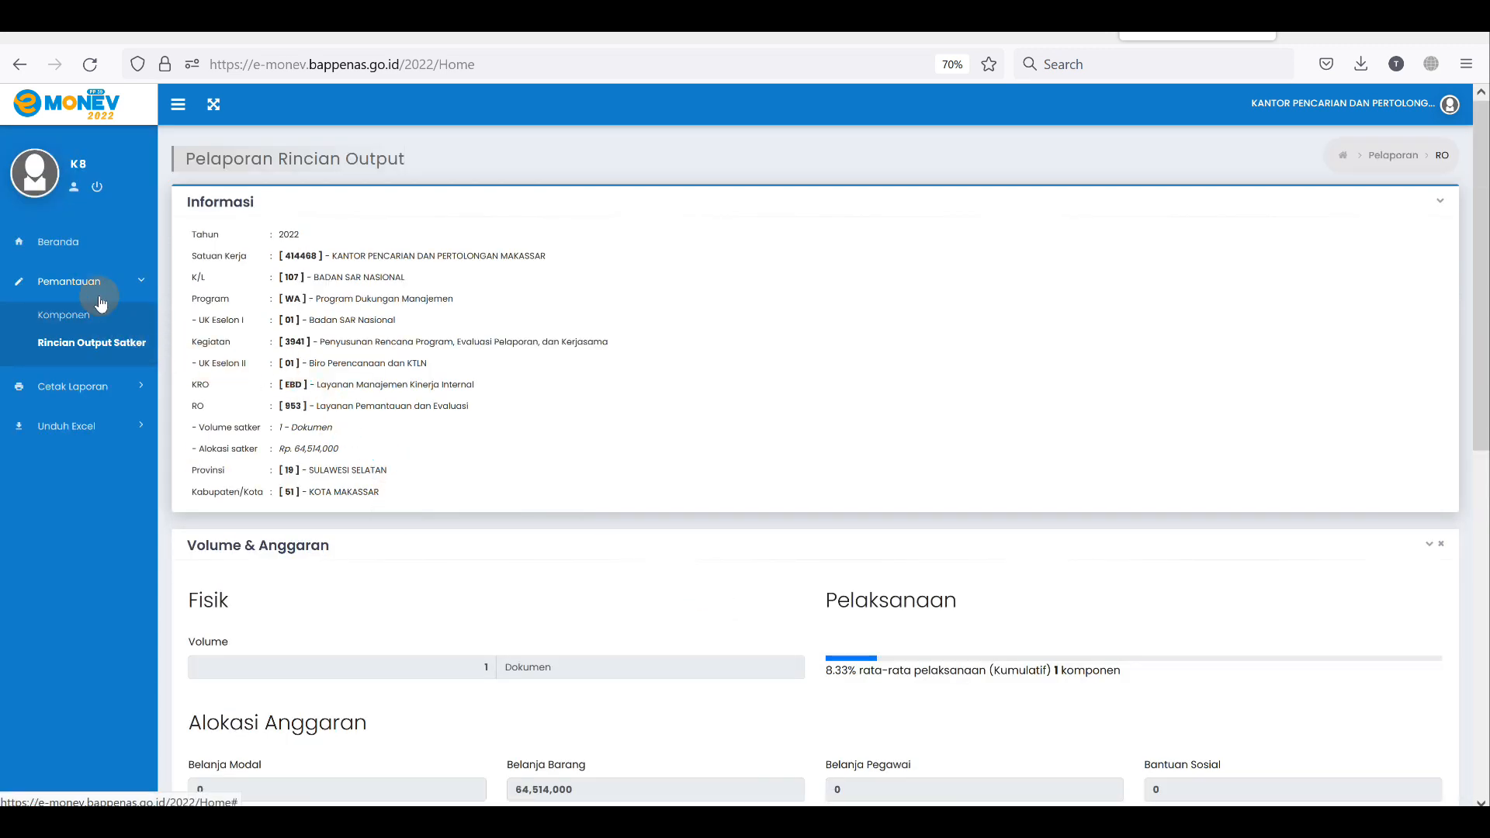
Open the Komponen report and check January's completeness for every kegiatan.
{"action": "left_click", "coordinate": [70, 250]}
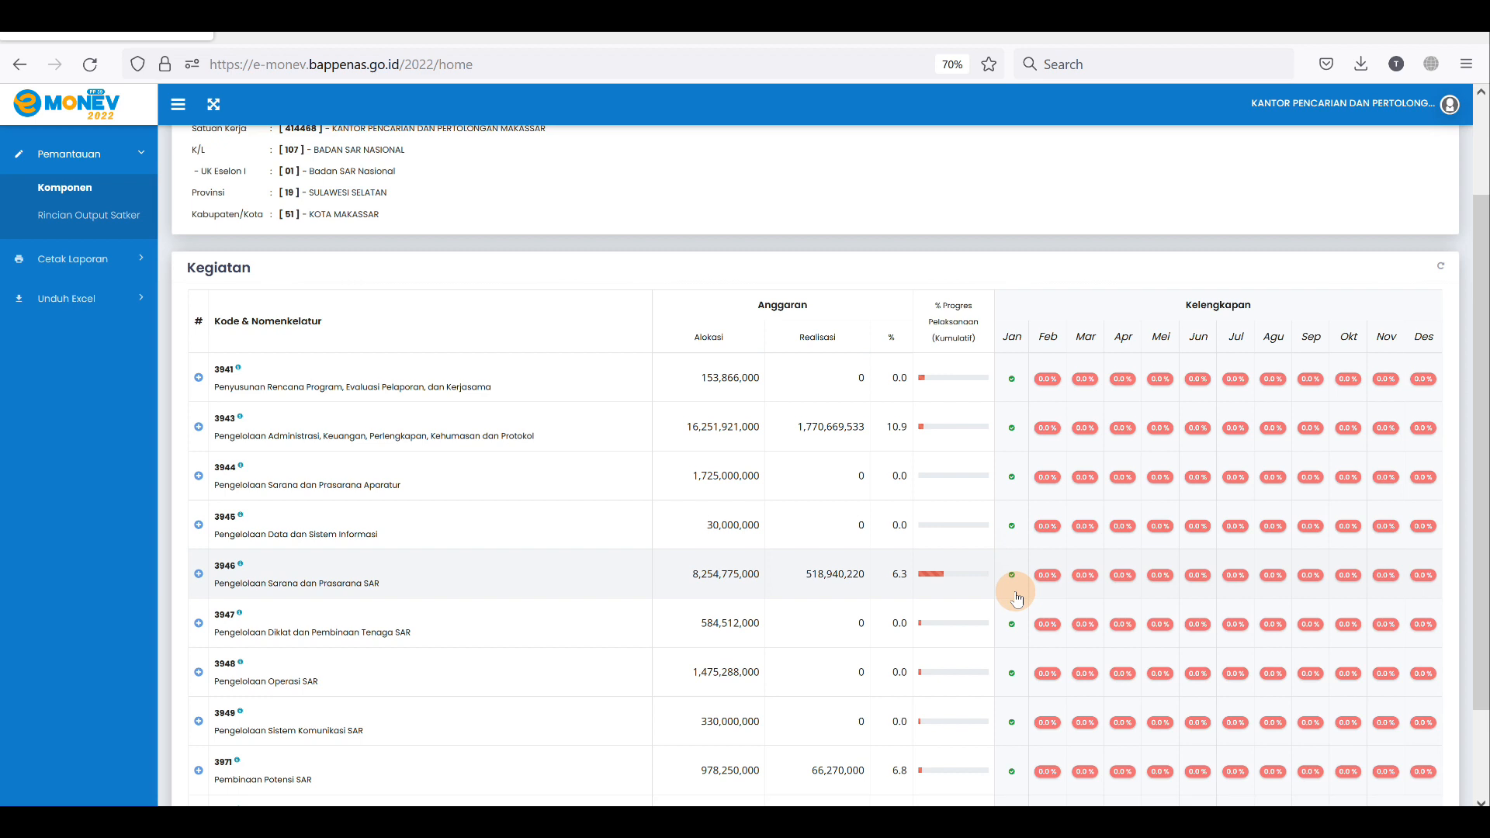
{"action": "scroll", "coordinate": [1014, 590], "scroll_direction": "down", "scroll_amount": 2}
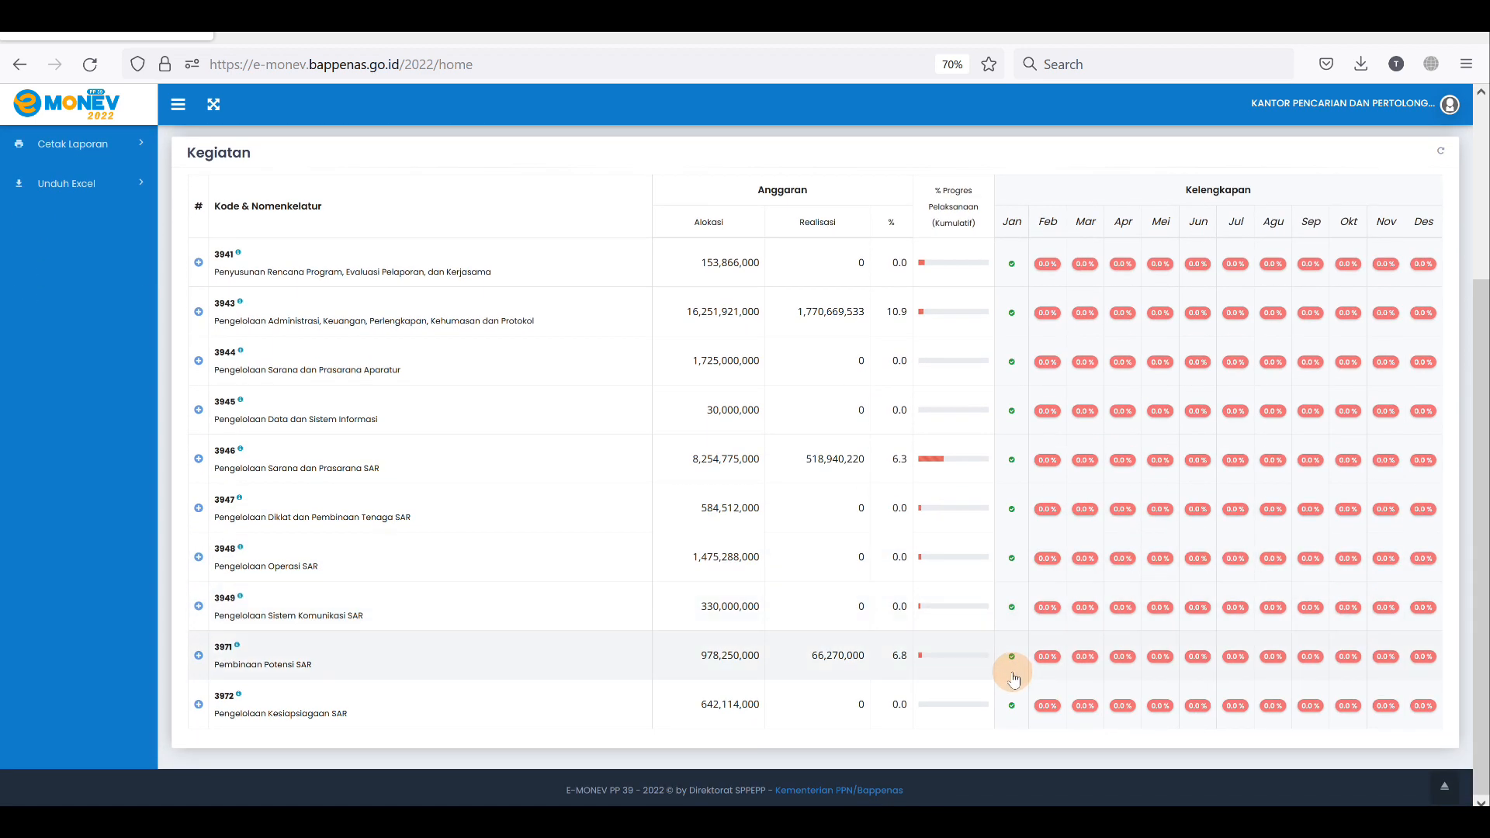
{"action": "scroll", "coordinate": [1008, 481], "scroll_direction": "up", "scroll_amount": 2}
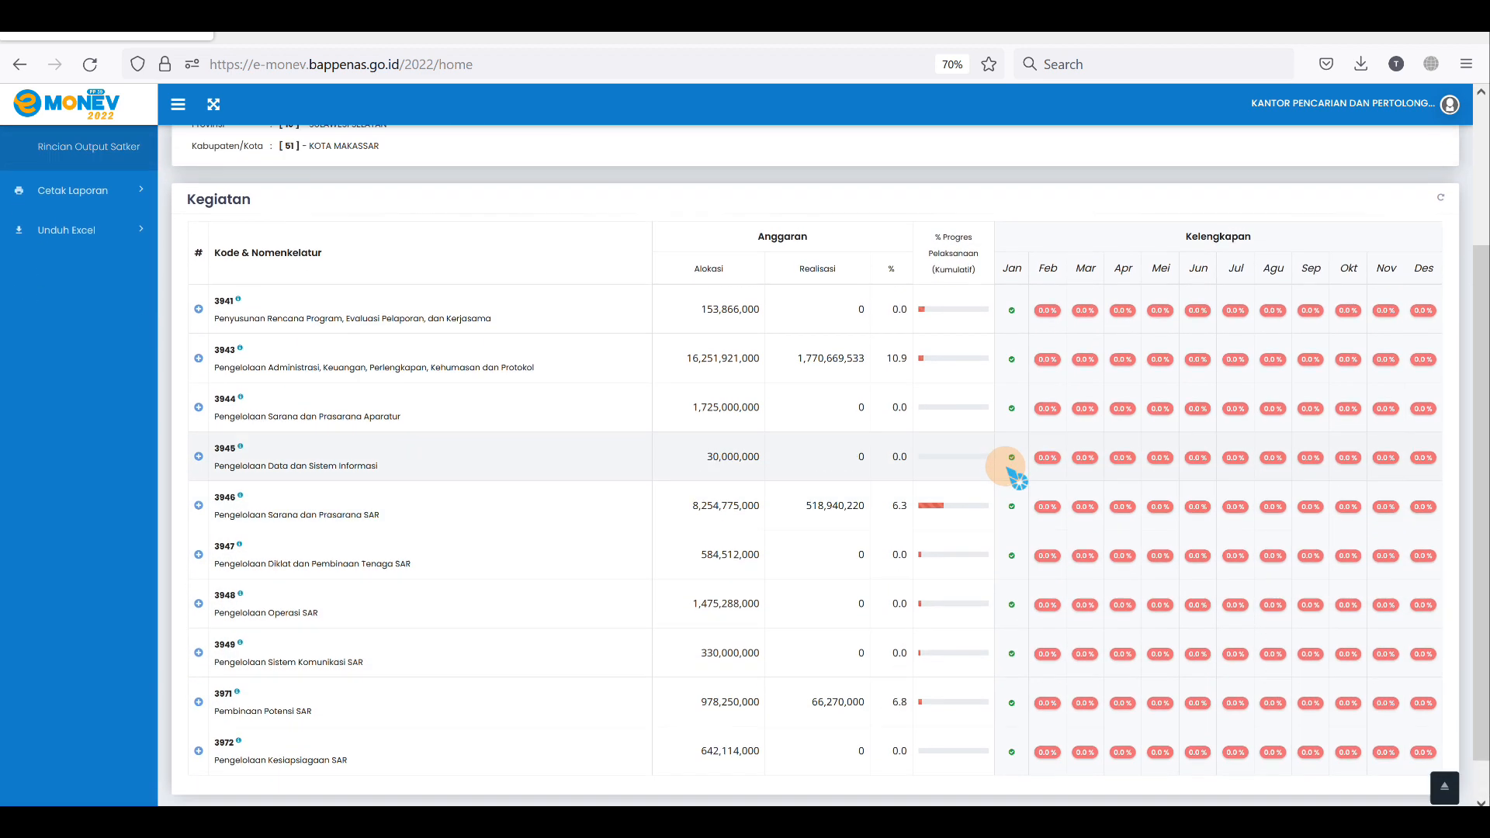
{"action": "scroll", "coordinate": [1009, 466], "scroll_direction": "up", "scroll_amount": 1}
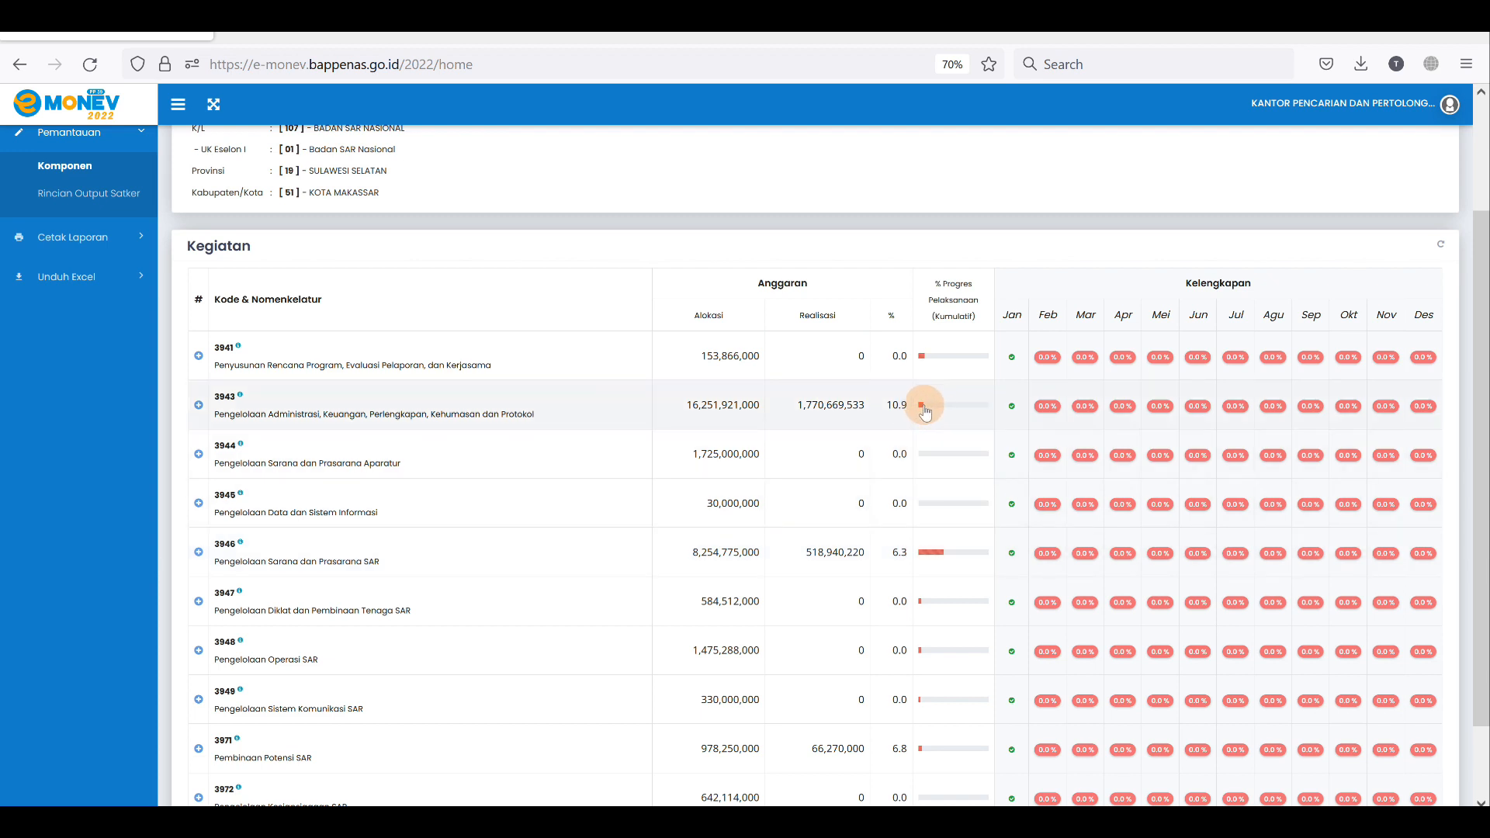
{"action": "scroll", "coordinate": [924, 412], "scroll_direction": "up", "scroll_amount": 2}
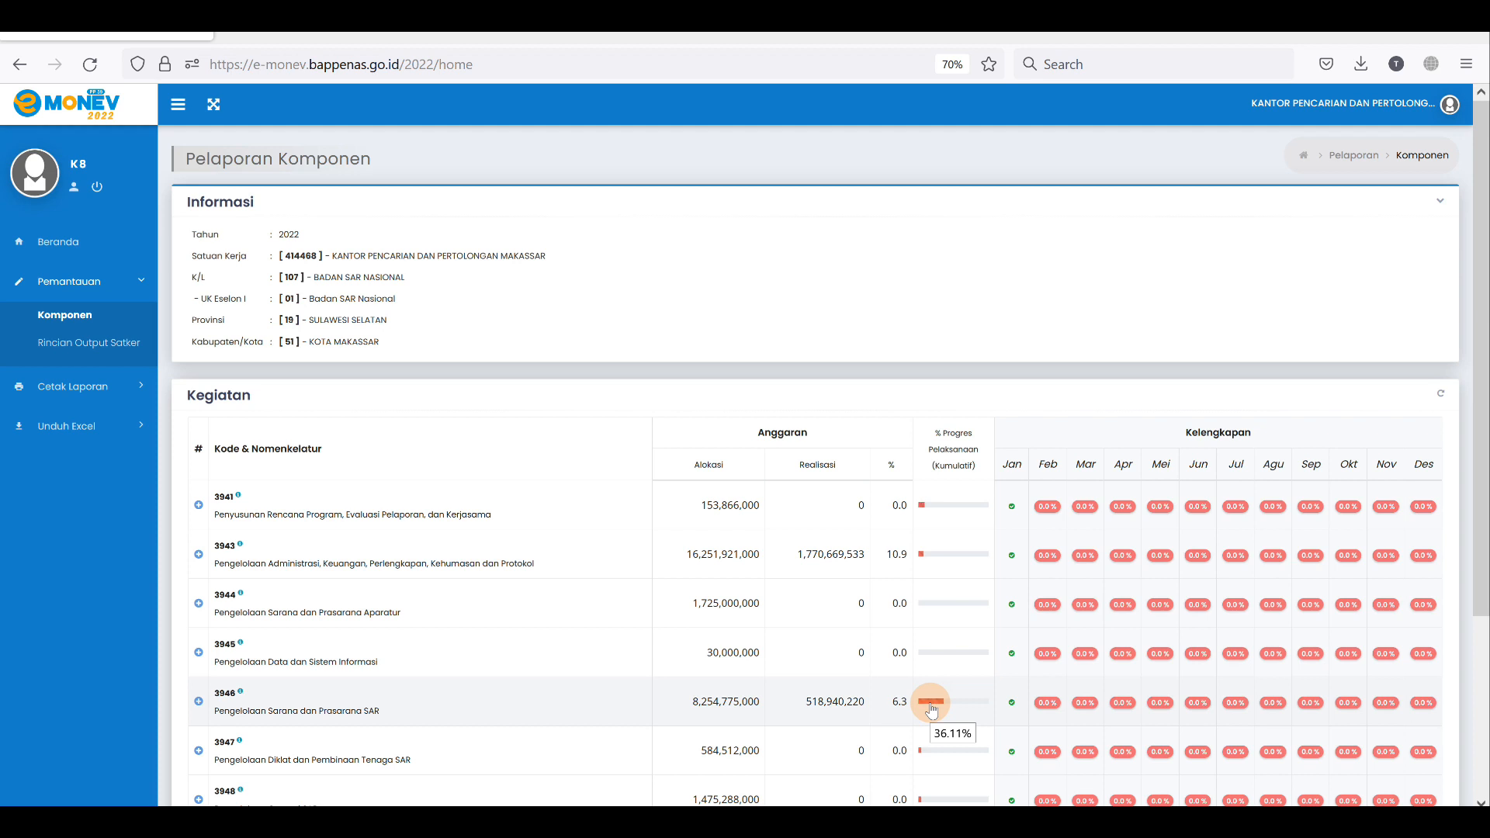
Expand kegiatan 3946 Pengelolaan Sarana dan Prasarana SAR and examine its KROs' budget realisation and cumulative progress.
{"action": "left_click", "coordinate": [672, 700]}
{"action": "scroll", "coordinate": [788, 633], "scroll_direction": "down", "scroll_amount": 3}
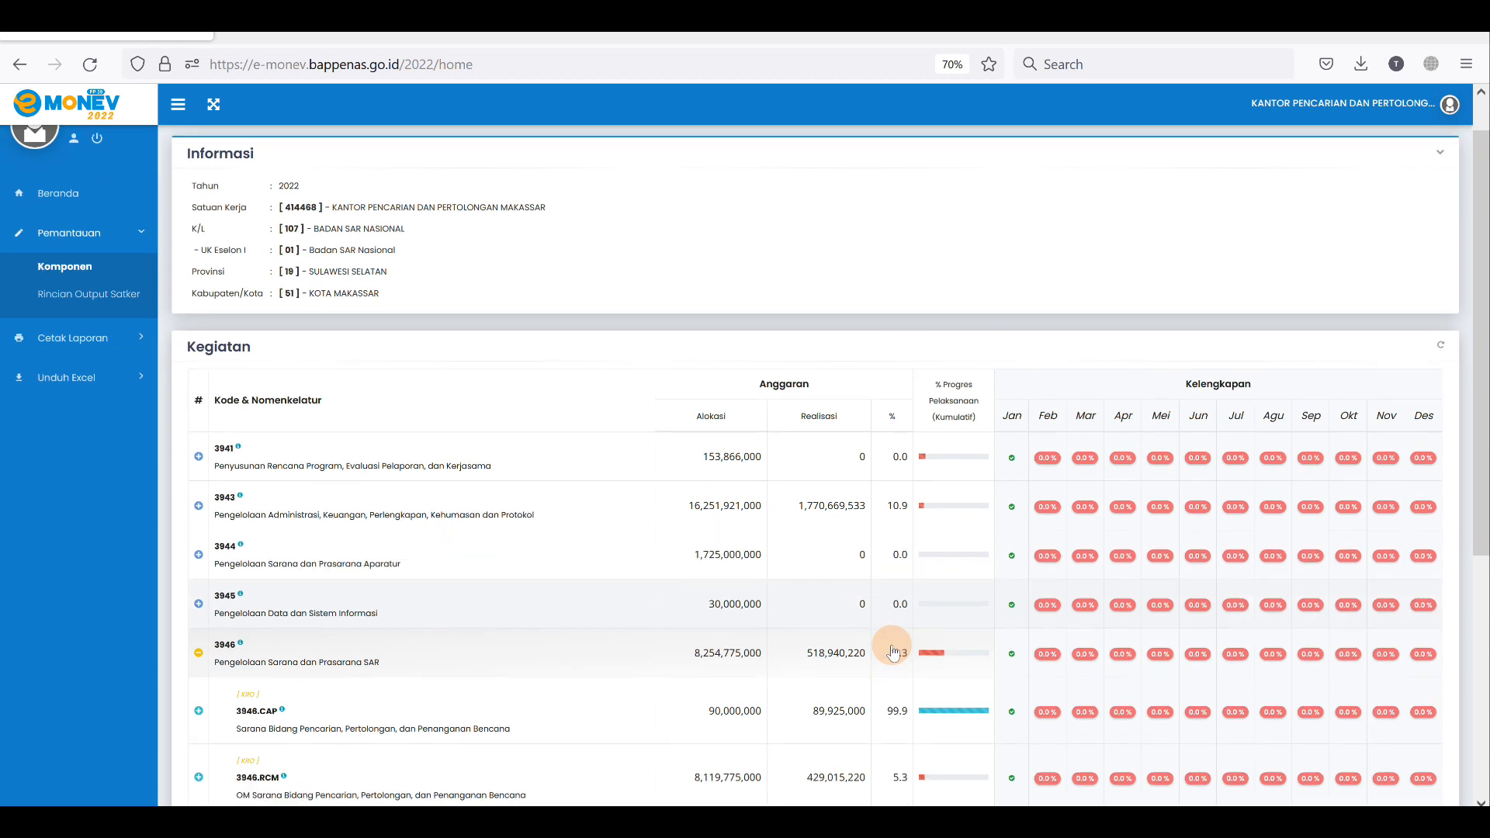
{"action": "scroll", "coordinate": [641, 642], "scroll_direction": "down", "scroll_amount": 2}
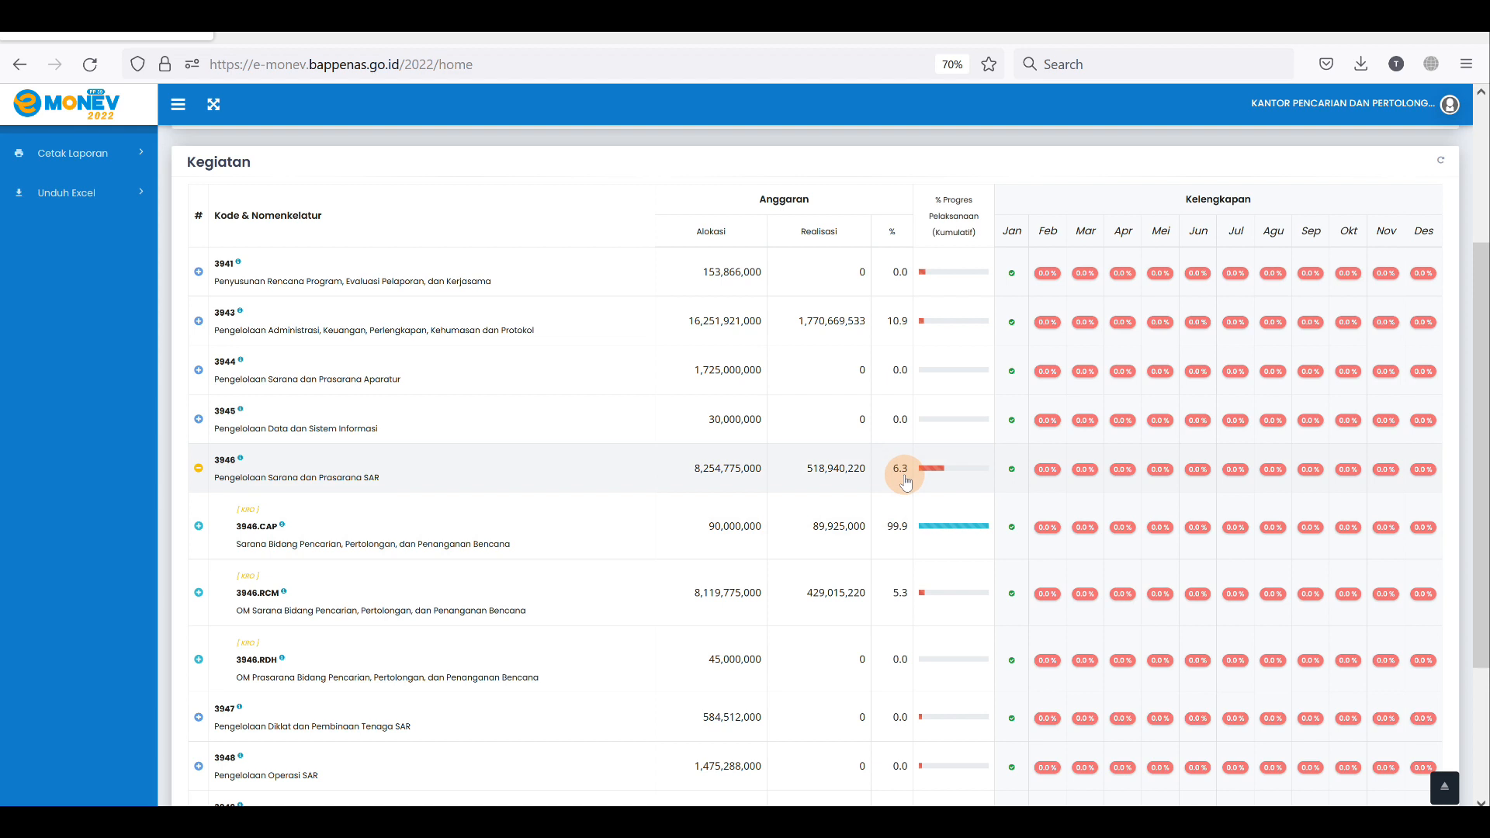
{"action": "scroll", "coordinate": [902, 477], "scroll_direction": "up", "scroll_amount": 5}
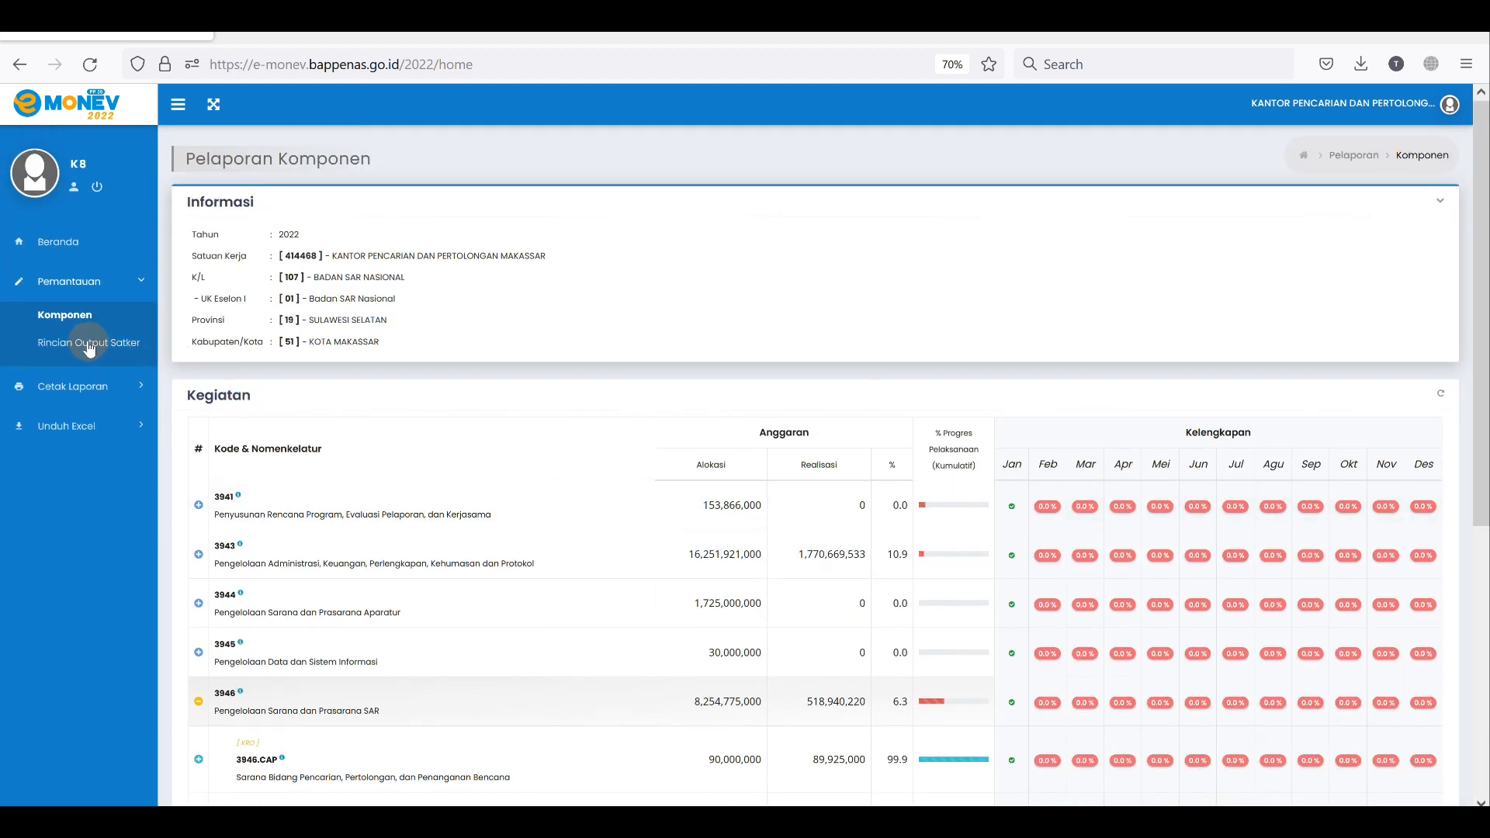
Check January's completeness in the Rincian Output Satker report and on the Beranda dashboard.
{"action": "left_click", "coordinate": [88, 345]}
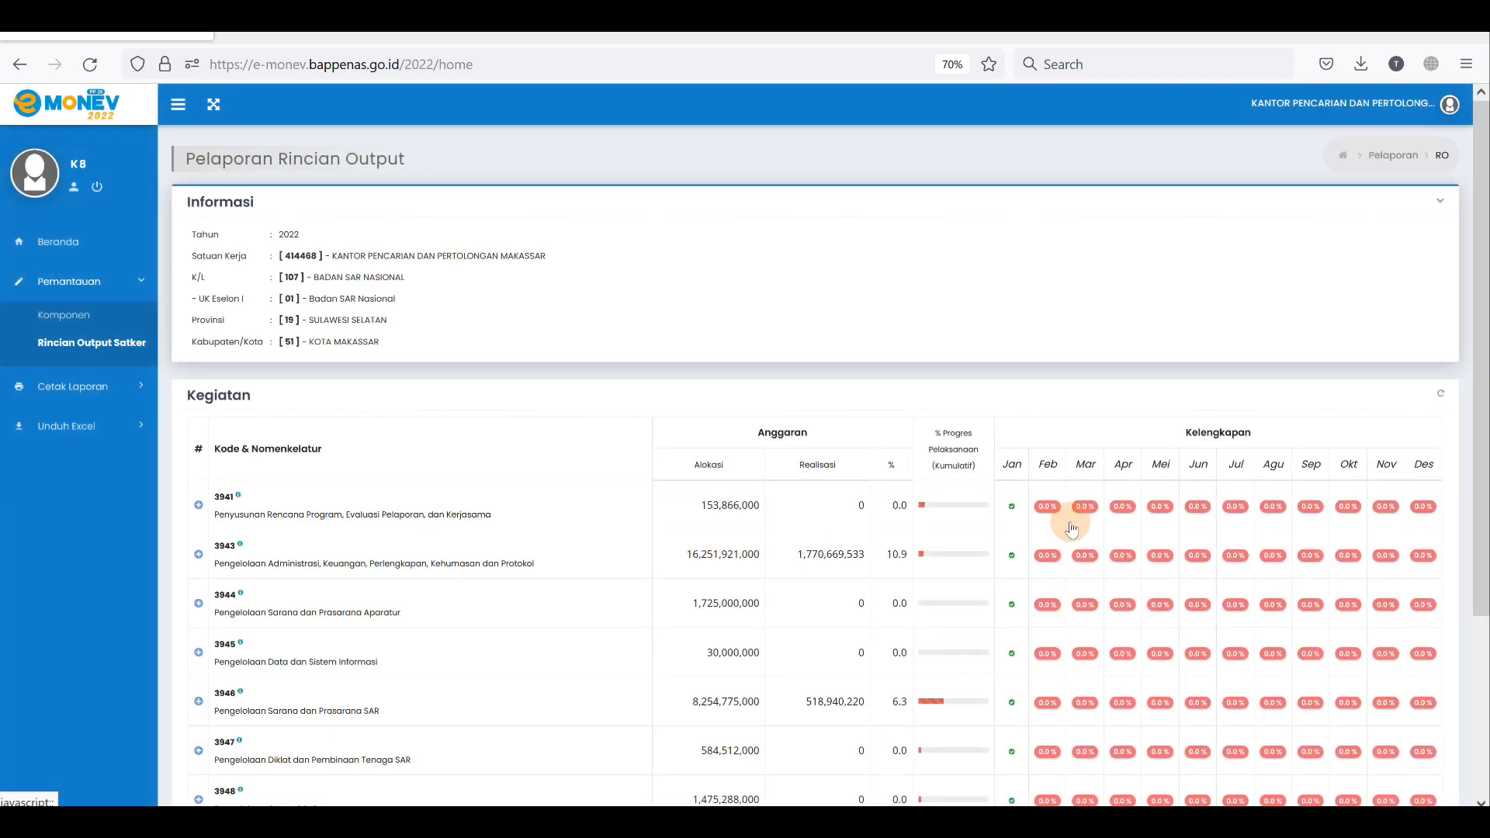
{"action": "scroll", "coordinate": [1065, 519], "scroll_direction": "down", "scroll_amount": 3}
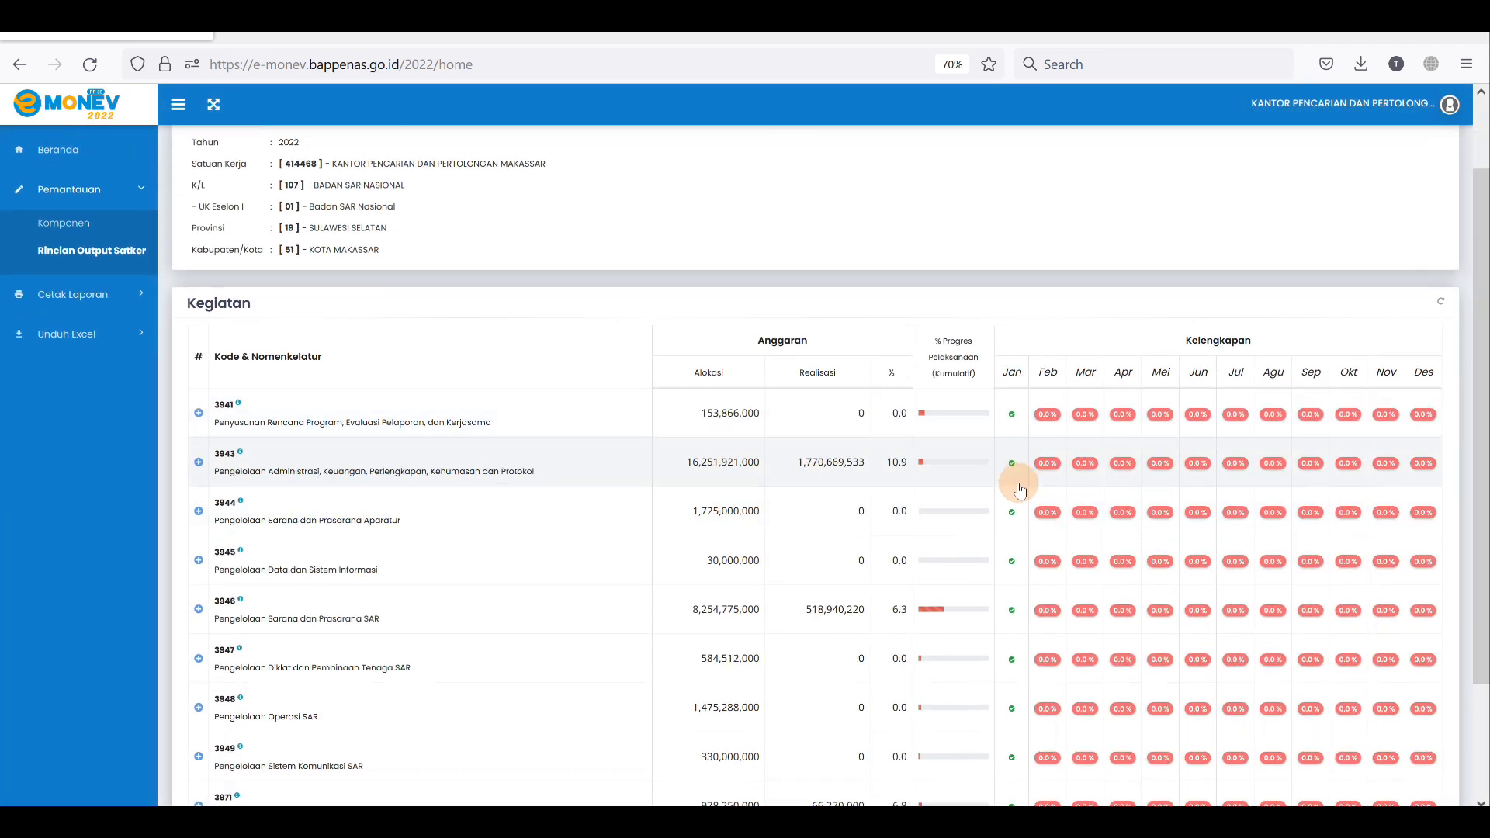
{"action": "scroll", "coordinate": [1026, 548], "scroll_direction": "down", "scroll_amount": 2}
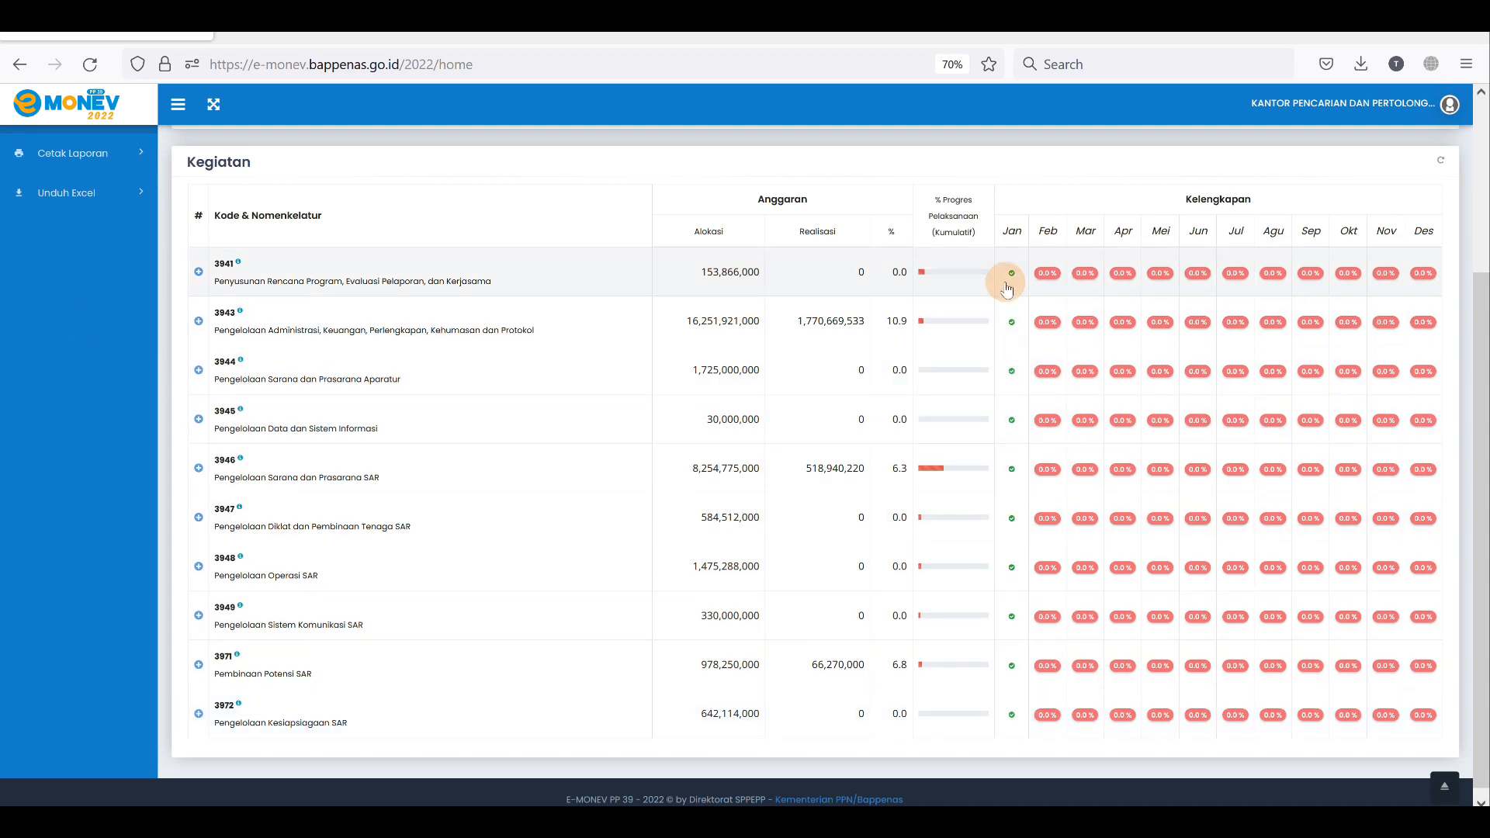
{"action": "scroll", "coordinate": [442, 422], "scroll_direction": "up", "scroll_amount": 3}
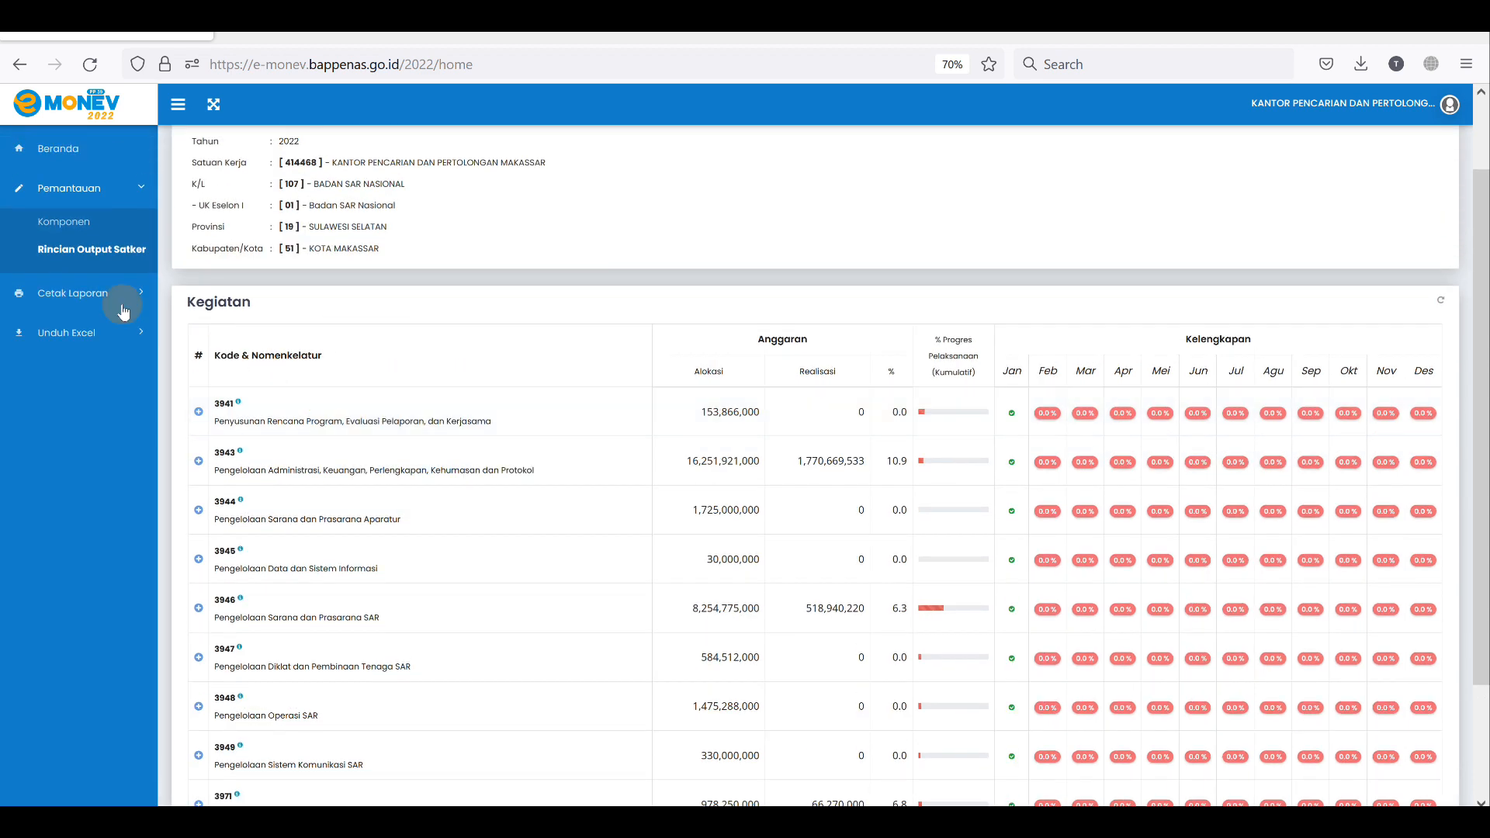
{"action": "left_click", "coordinate": [59, 243]}
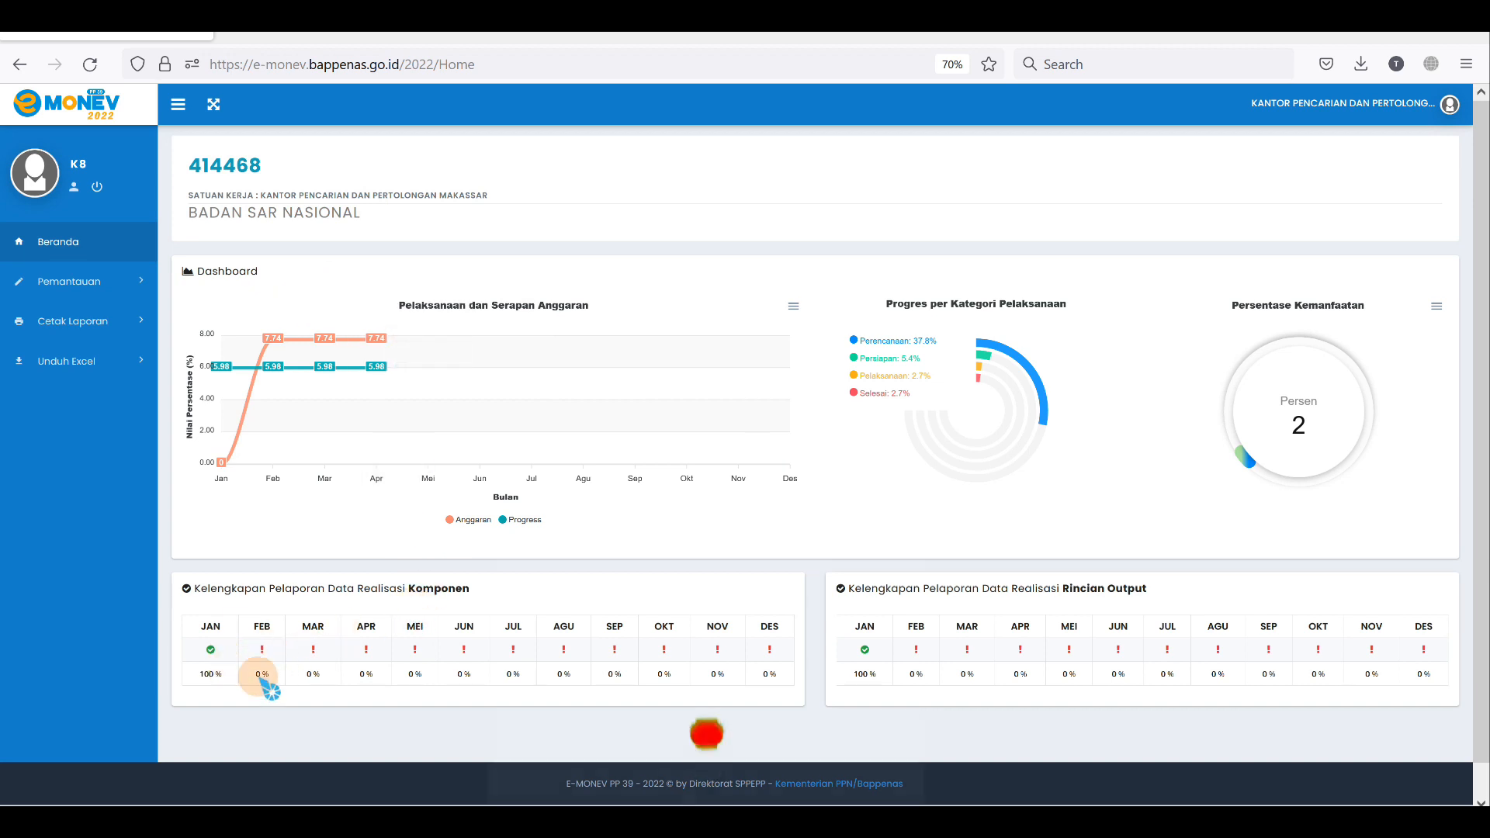
Open the monthly RO print report form and set Perhitungan to Kumulatif.
{"action": "left_click", "coordinate": [142, 329]}
{"action": "scroll", "coordinate": [133, 349], "scroll_direction": "down", "scroll_amount": 1}
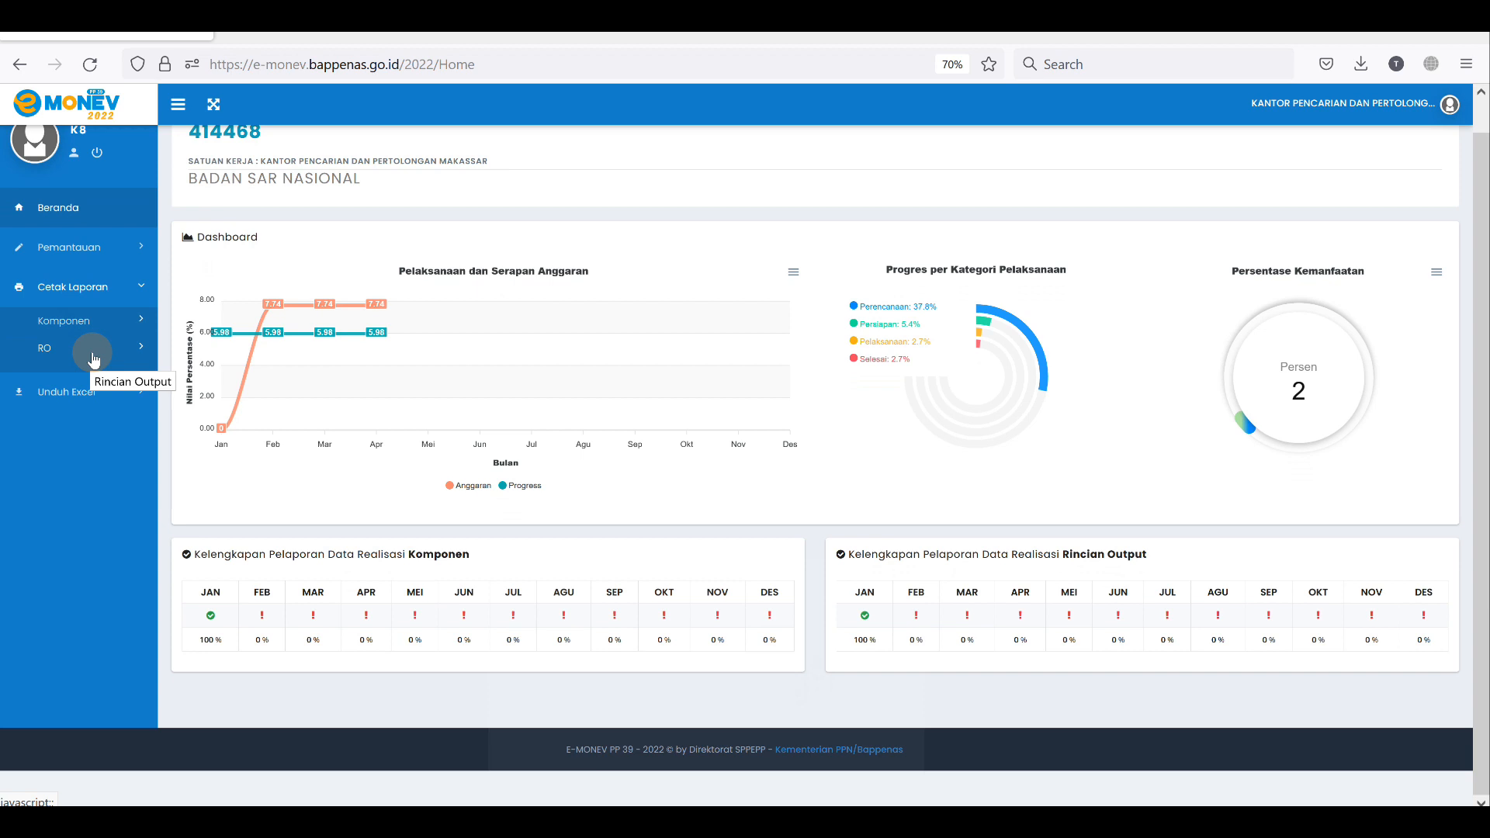
{"action": "left_click", "coordinate": [96, 355]}
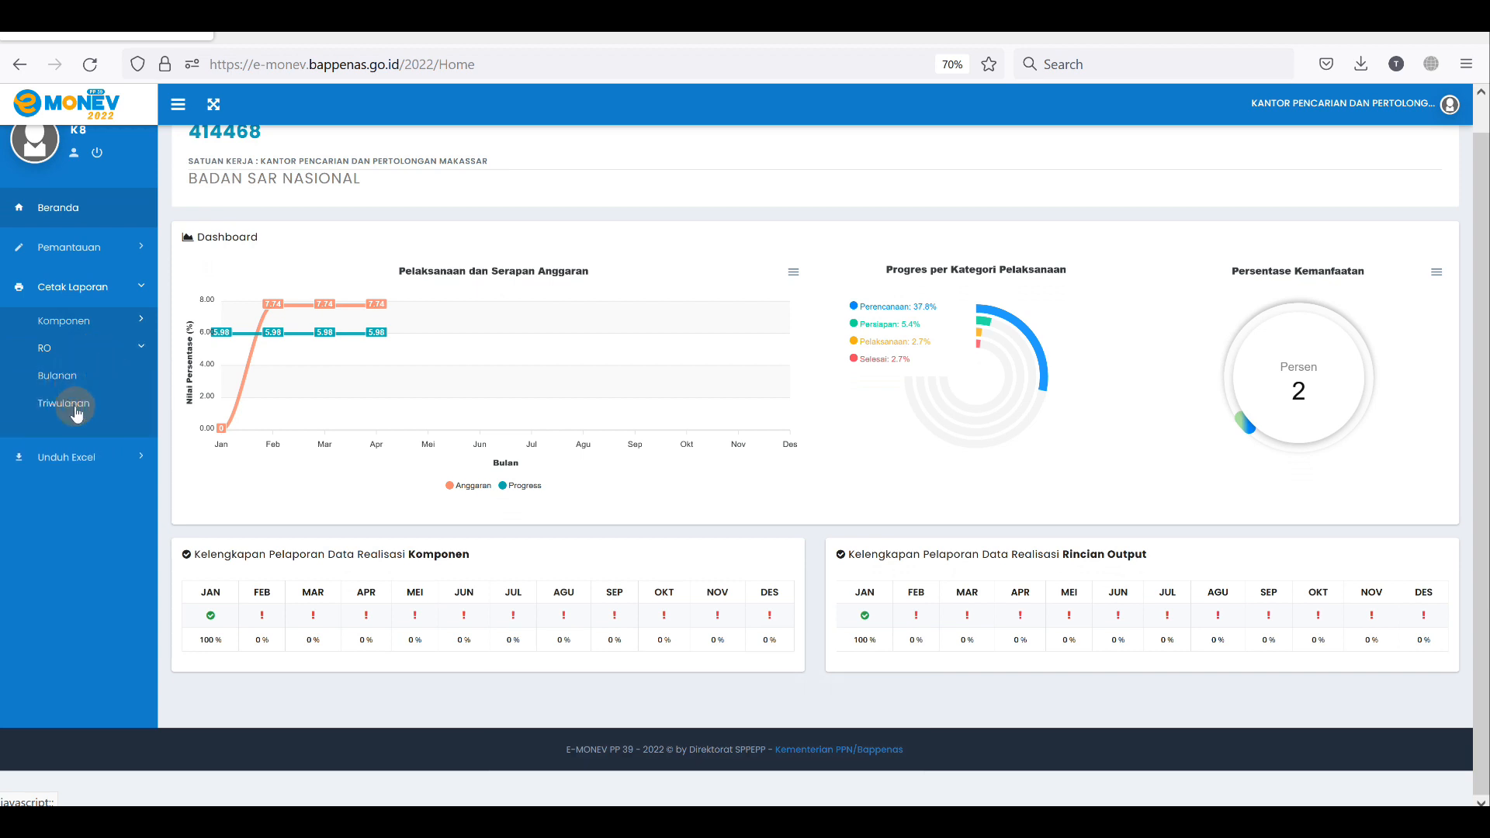
{"action": "left_click", "coordinate": [68, 378]}
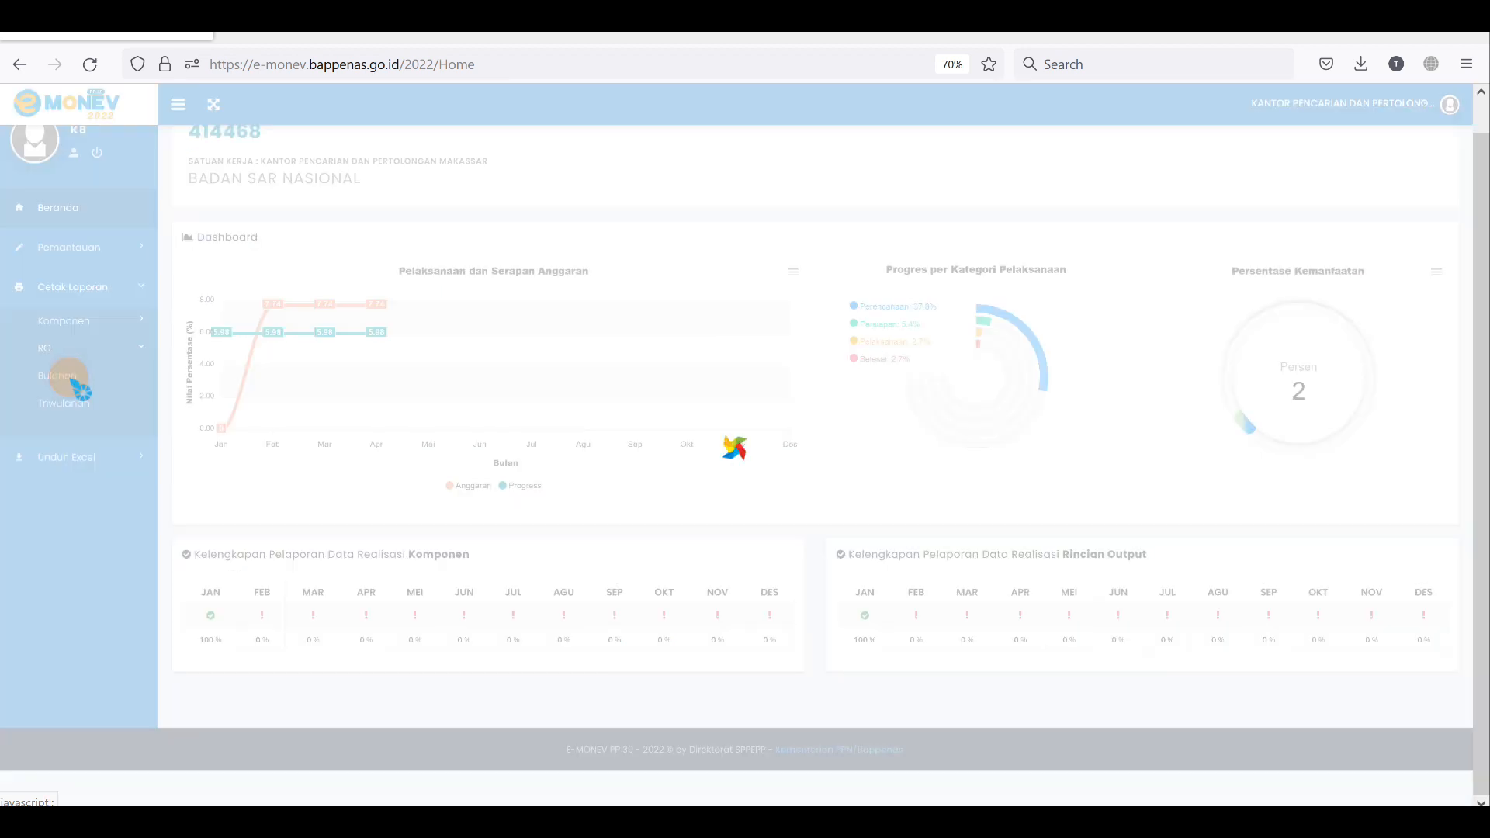
{"action": "left_click", "coordinate": [464, 432]}
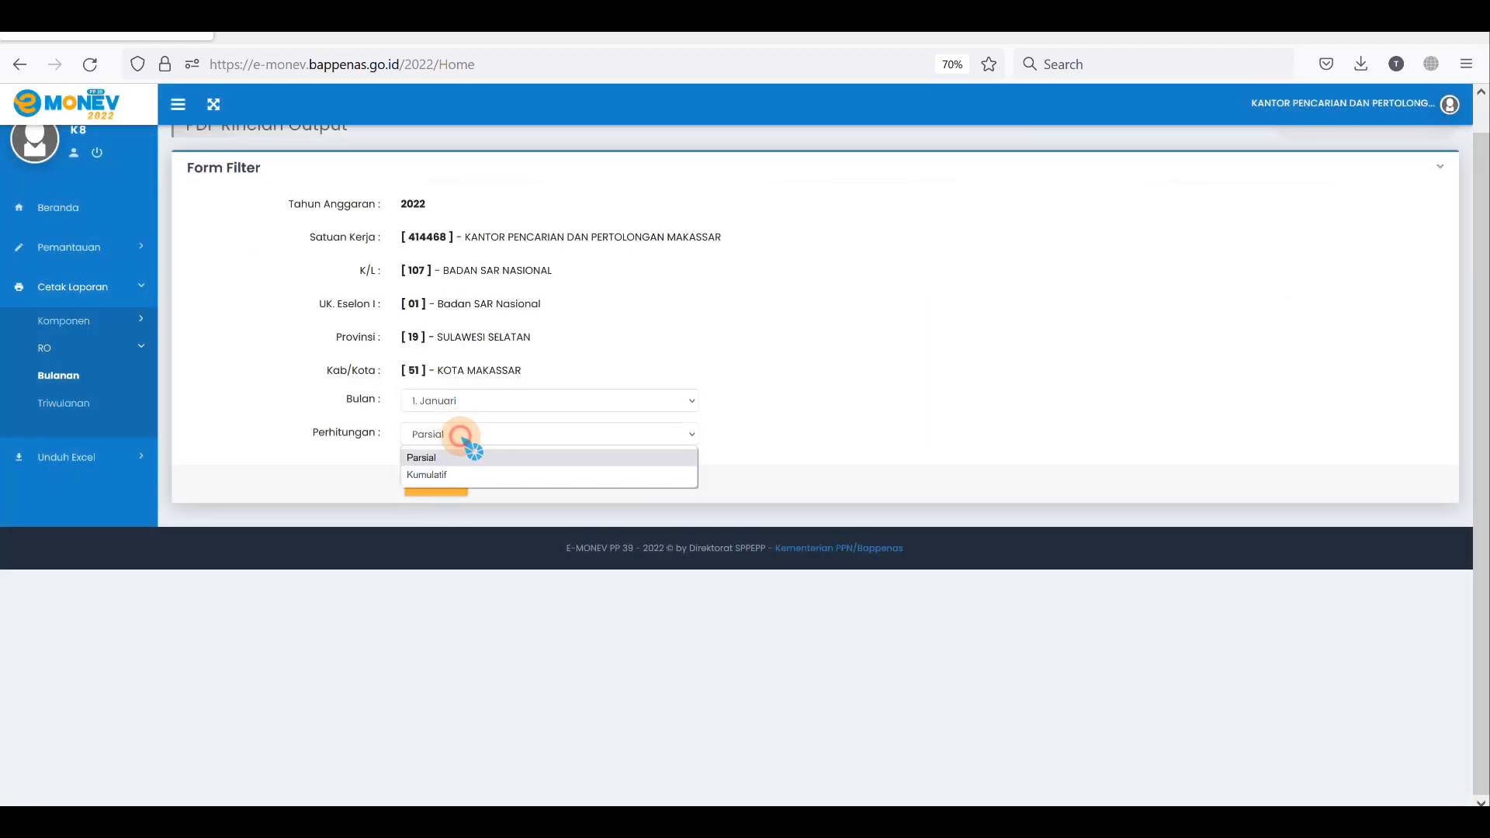
{"action": "left_click", "coordinate": [549, 475]}
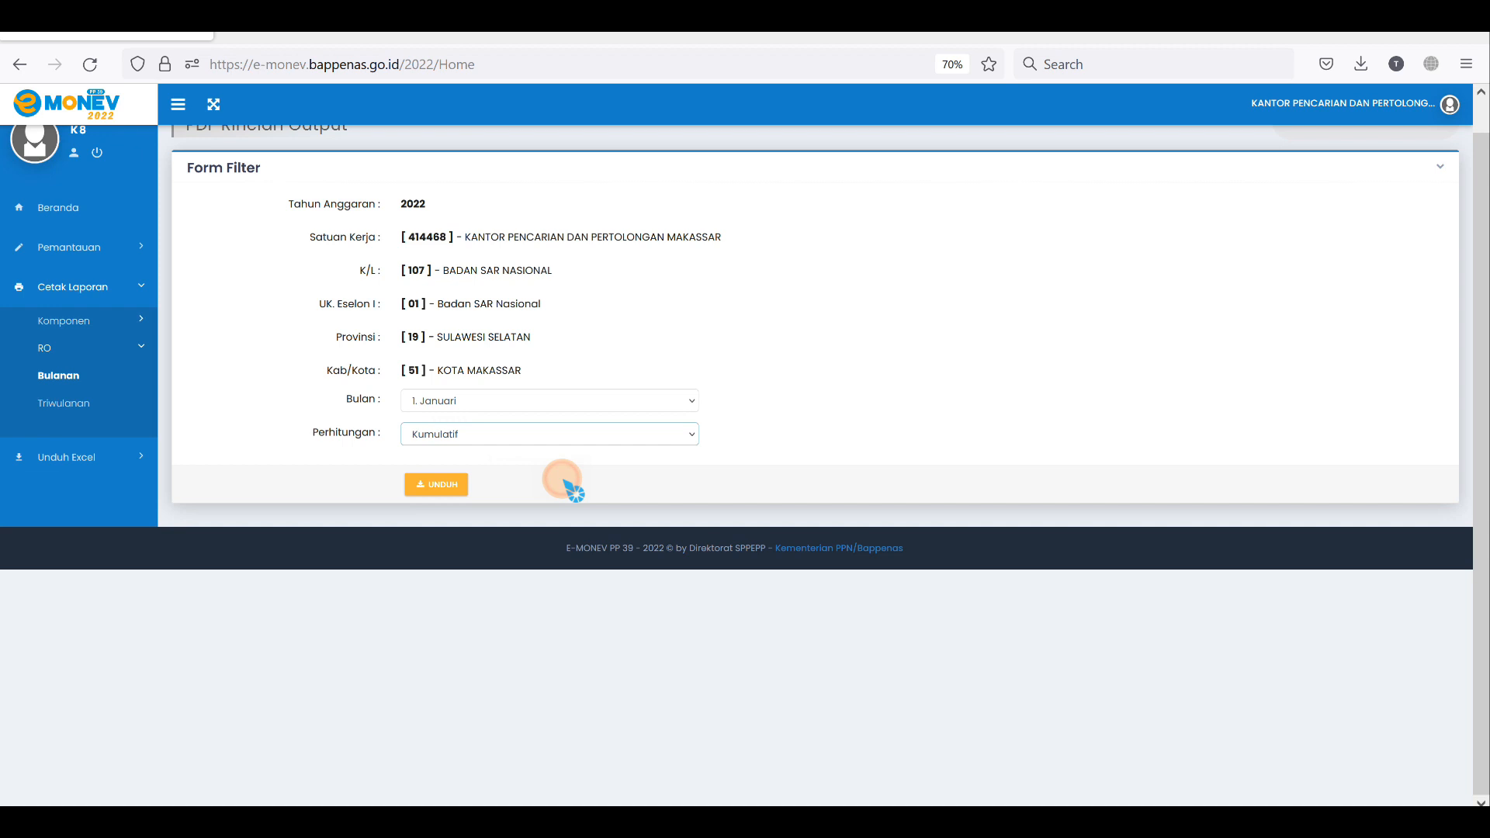
Try Februari as the report month and switch it back to Januari, keeping Perhitungan on Kumulatif.
{"action": "left_click", "coordinate": [556, 434]}
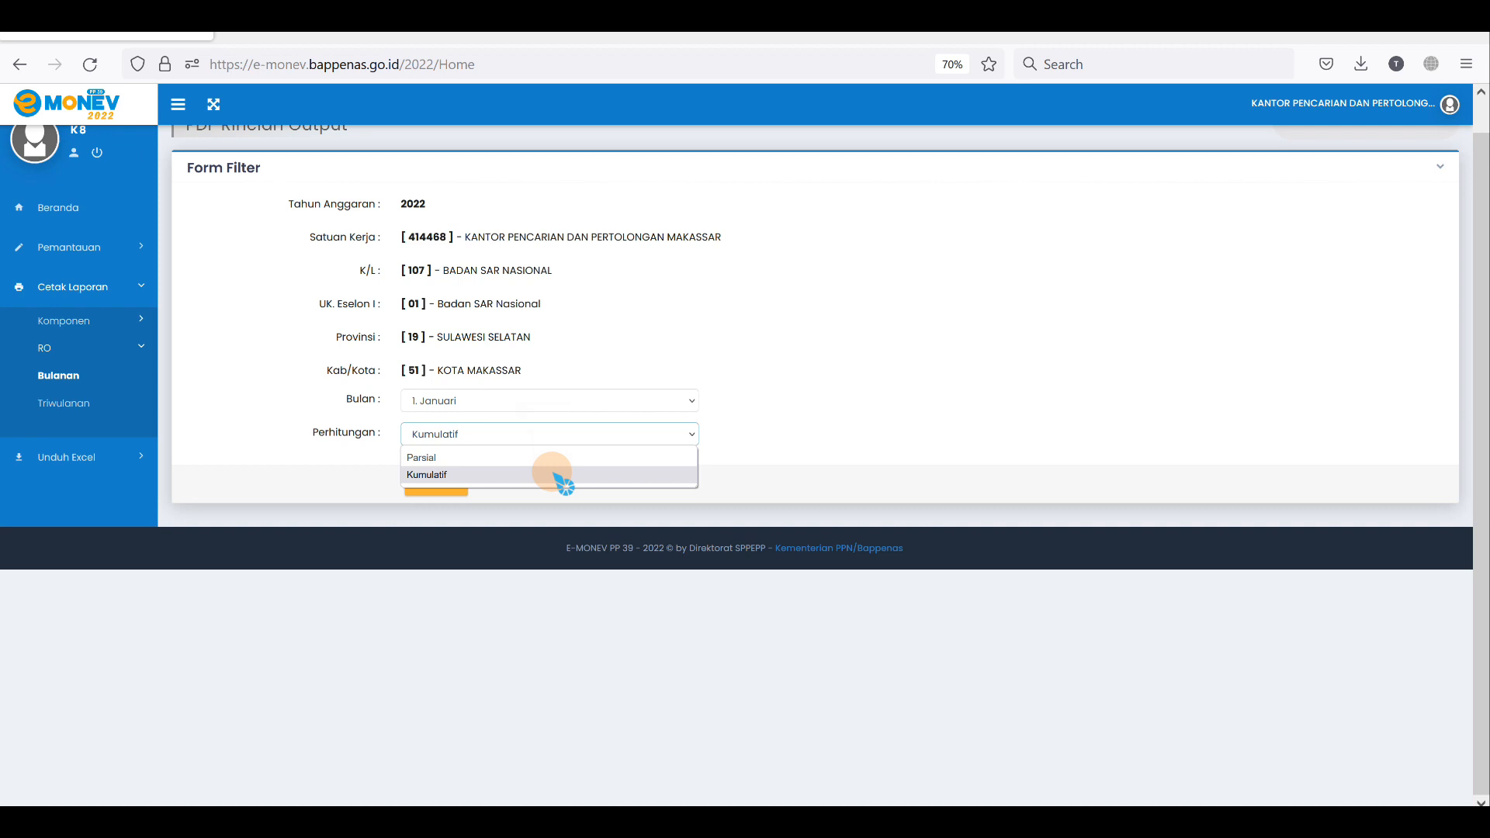
{"action": "left_click", "coordinate": [549, 400]}
{"action": "left_click", "coordinate": [556, 439]}
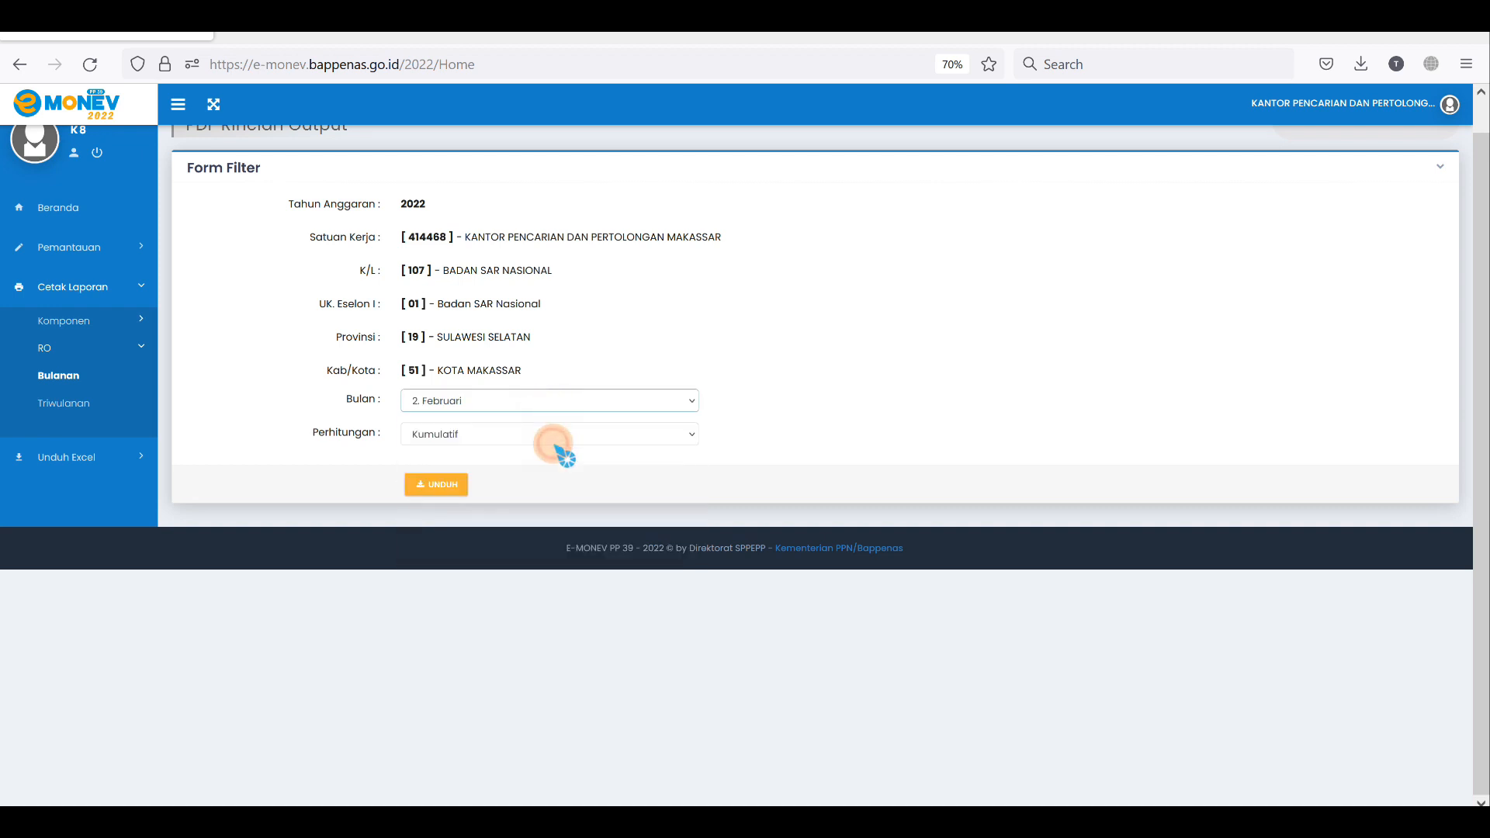
{"action": "left_click", "coordinate": [557, 443]}
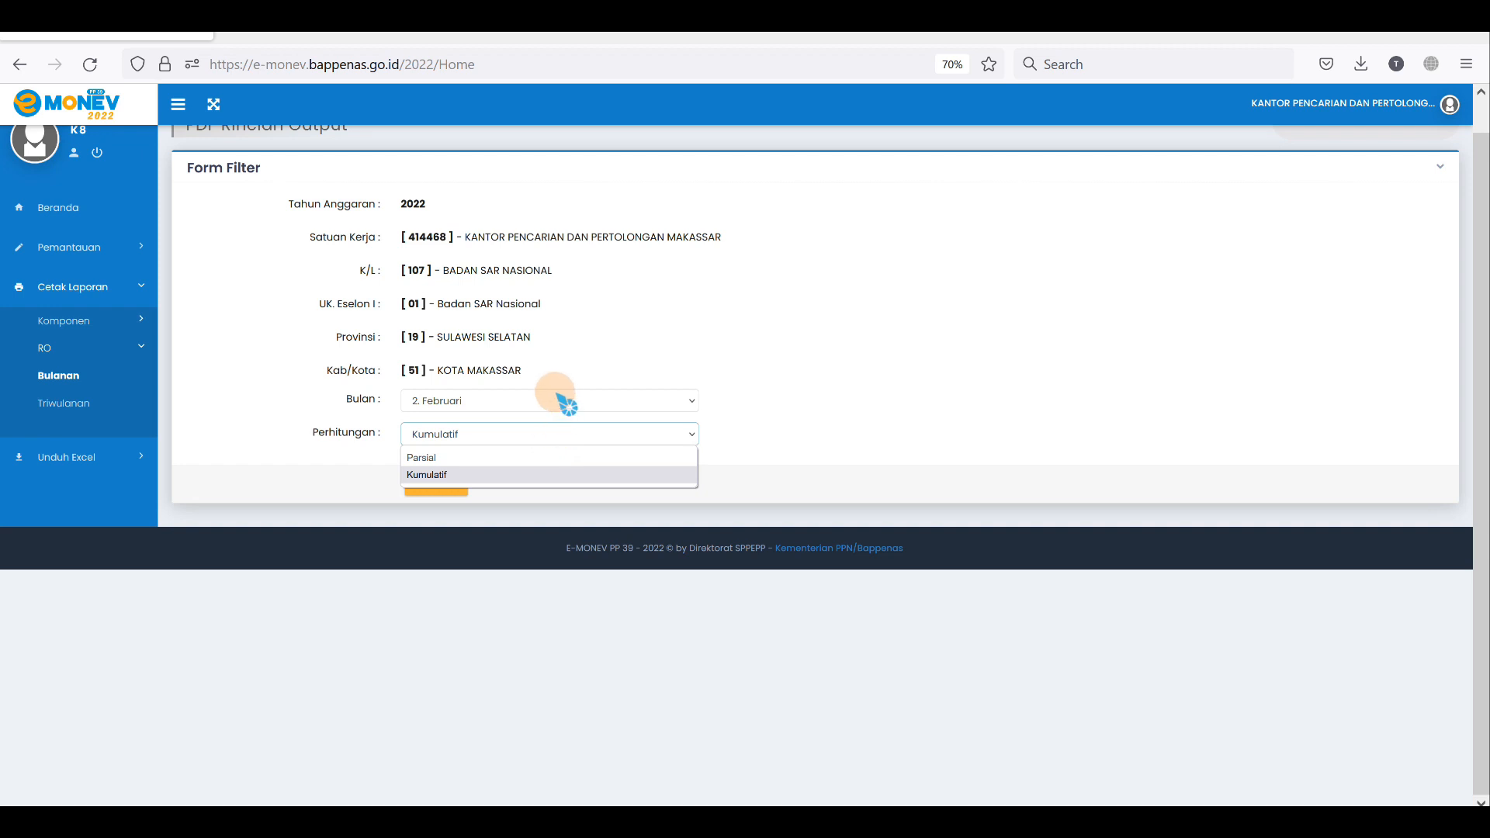
{"action": "left_click", "coordinate": [596, 356]}
{"action": "left_click", "coordinate": [586, 400]}
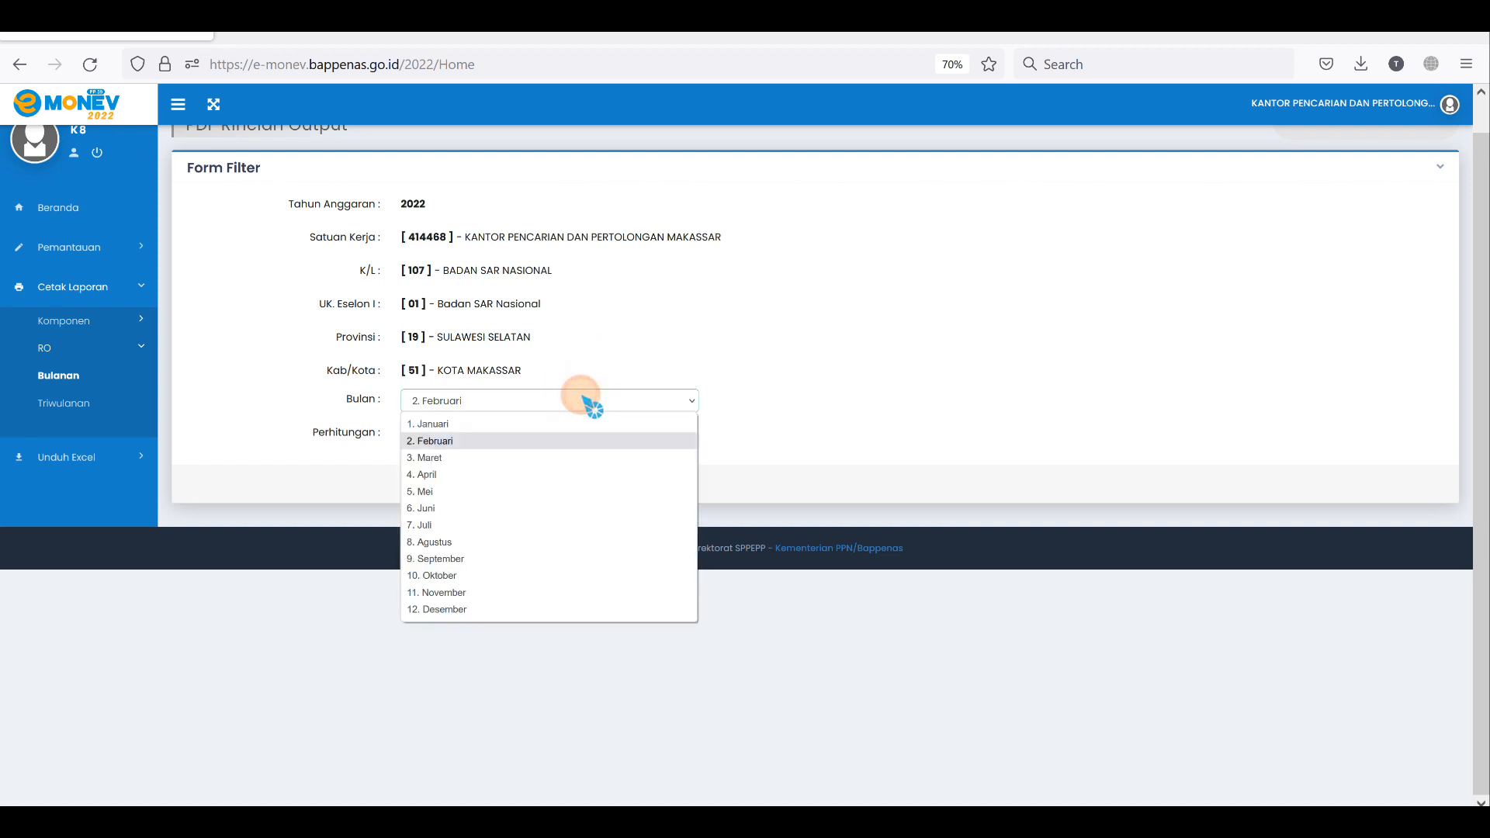
{"action": "left_click", "coordinate": [576, 439]}
{"action": "left_click", "coordinate": [559, 399]}
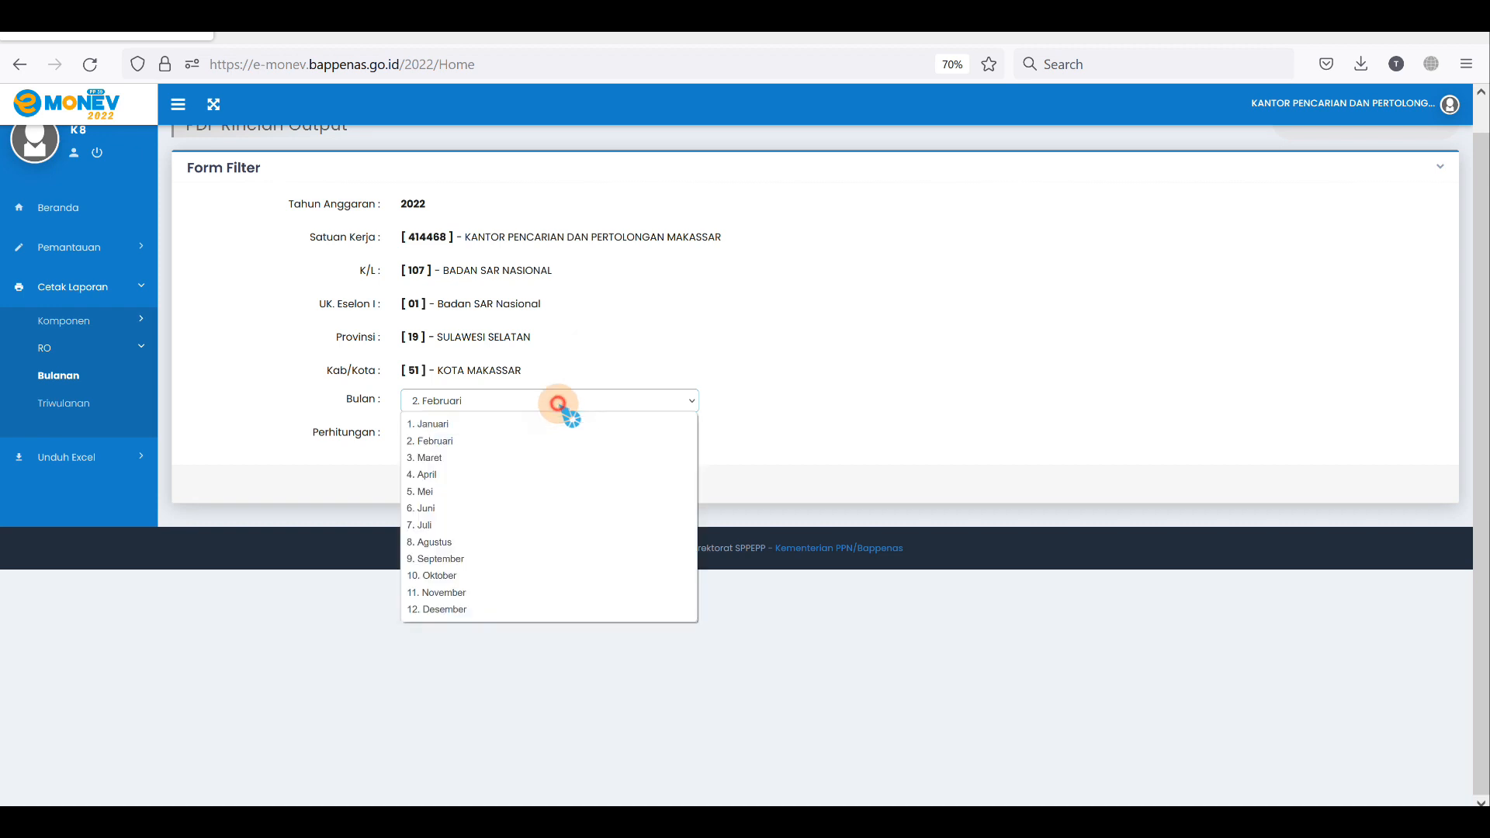
{"action": "left_click", "coordinate": [560, 427]}
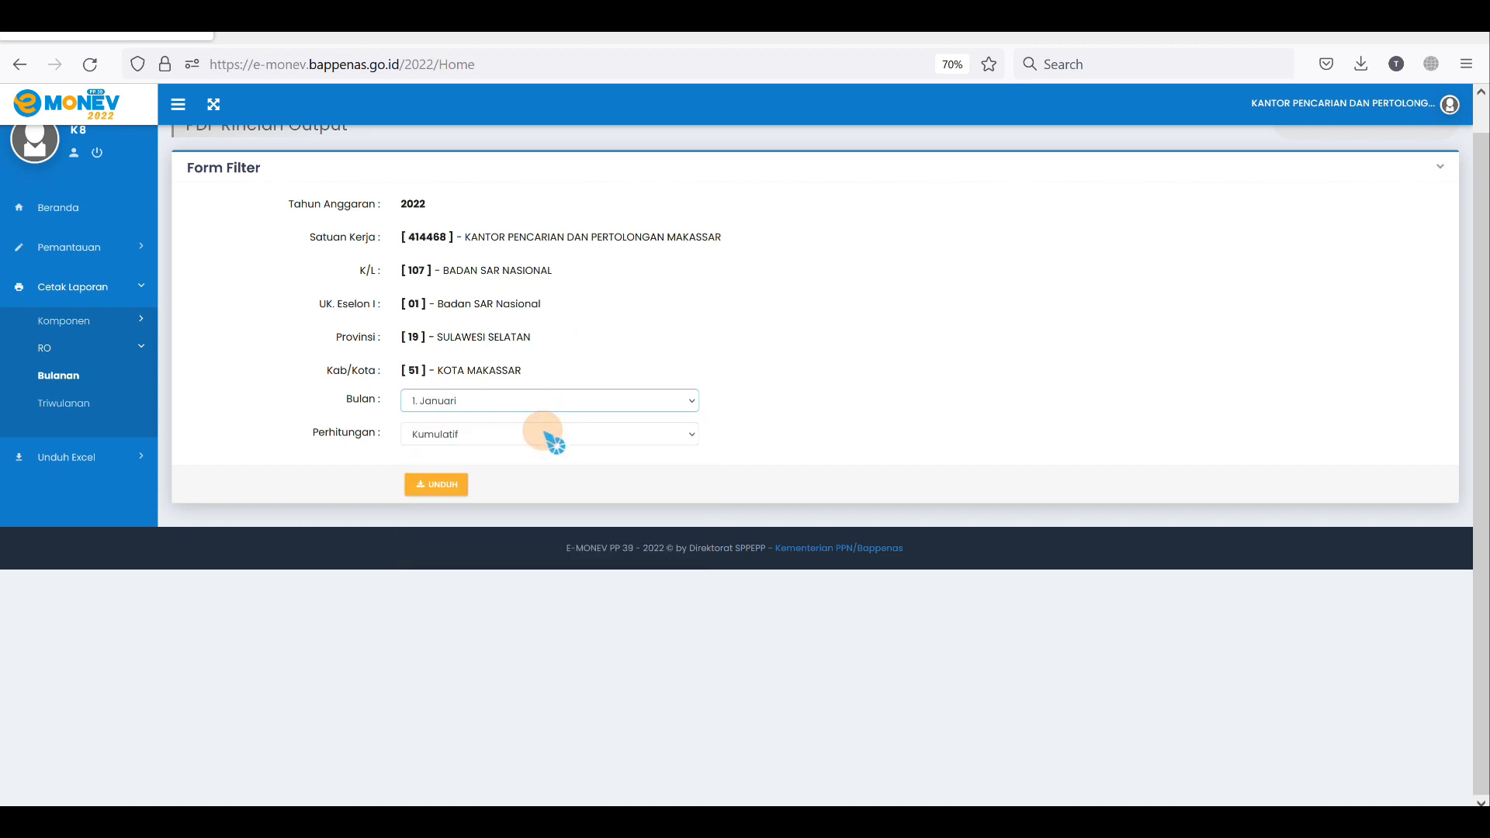
Download the cumulative Januari RO report and open the PDF in Adobe Reader.
{"action": "left_click", "coordinate": [456, 487]}
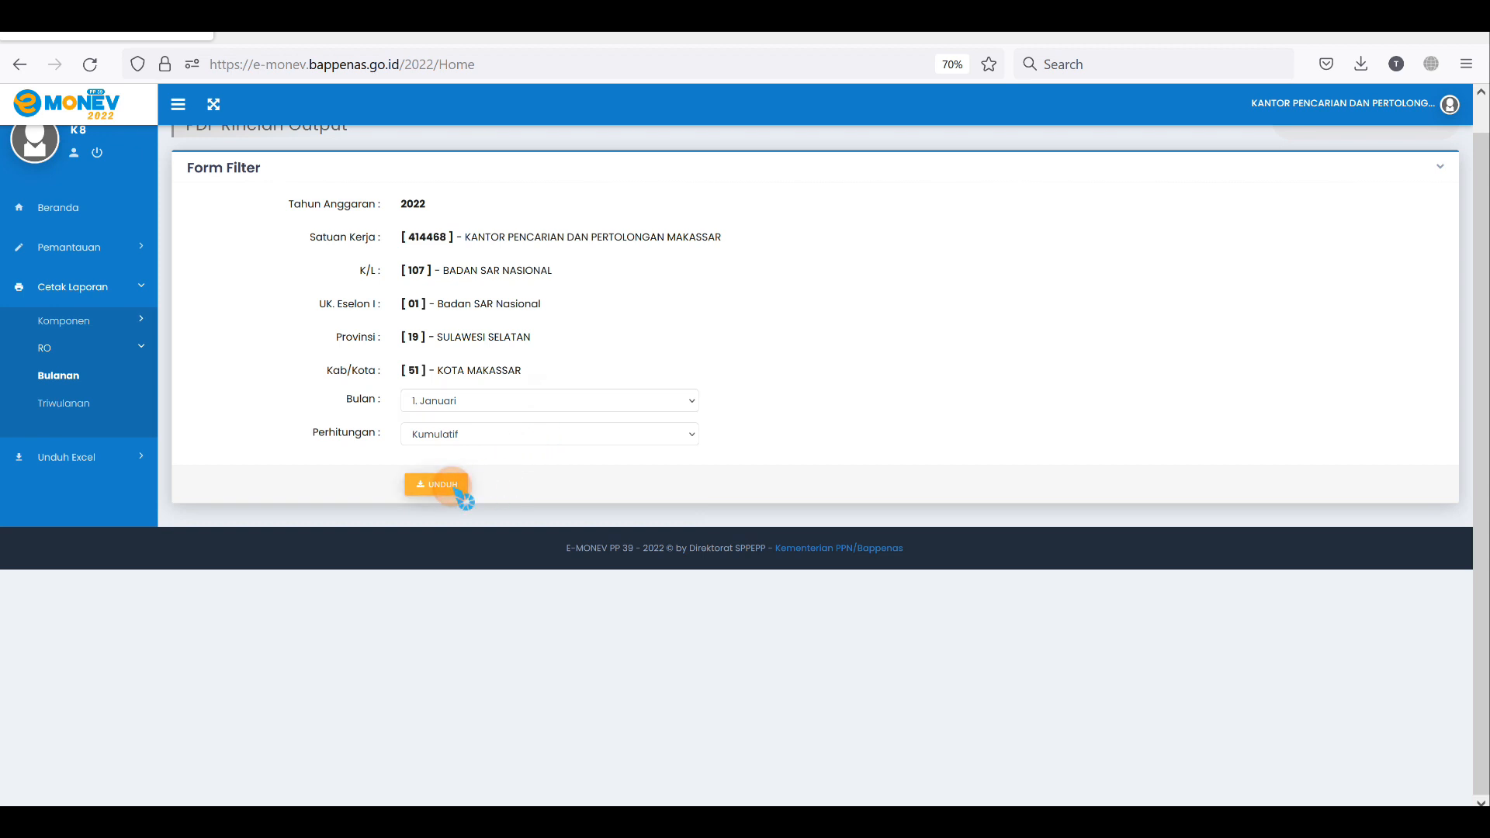
{"action": "left_click", "coordinate": [882, 148]}
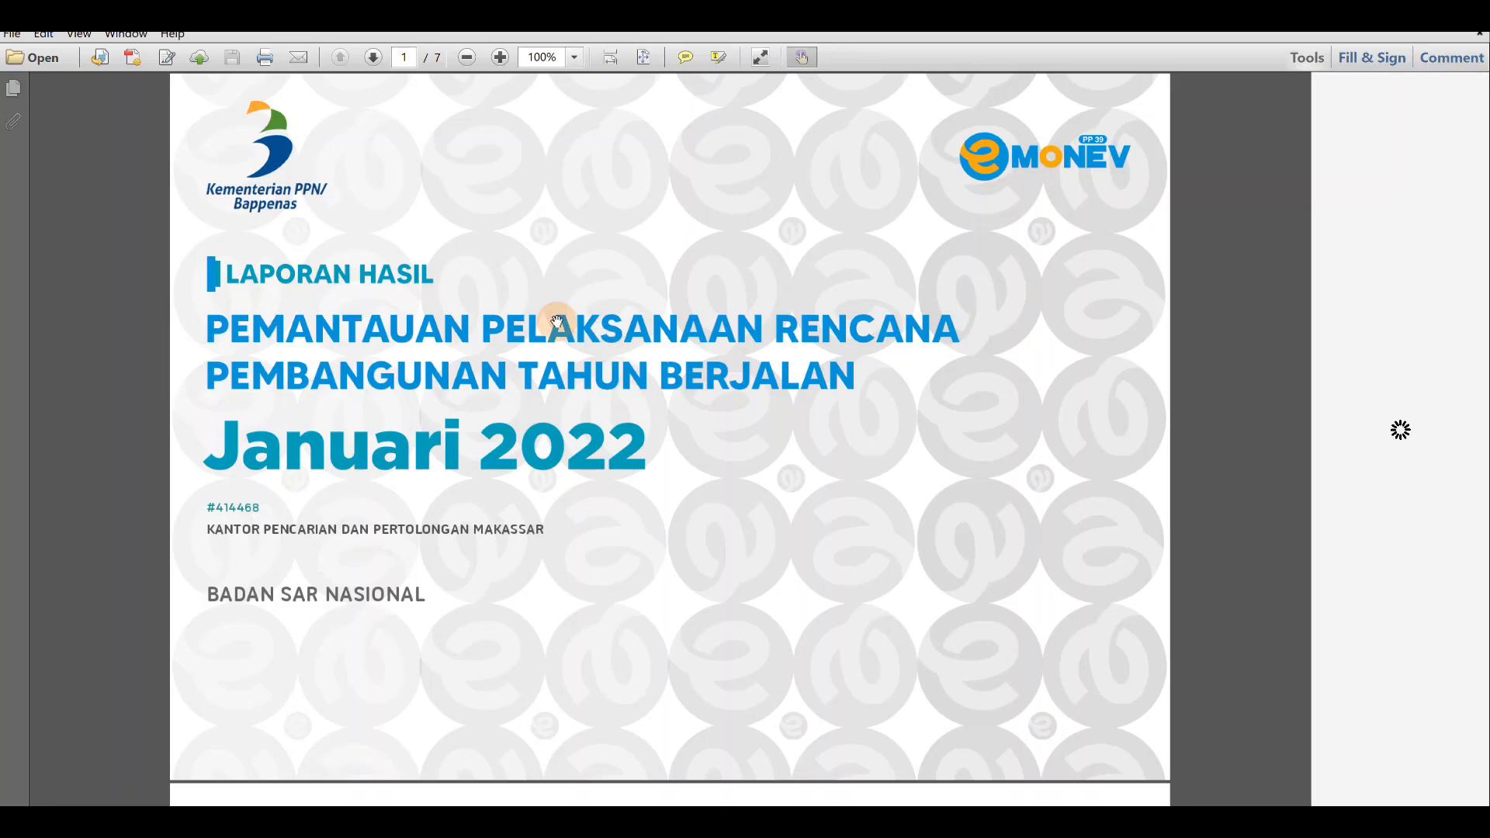
{"action": "left_click", "coordinate": [474, 291]}
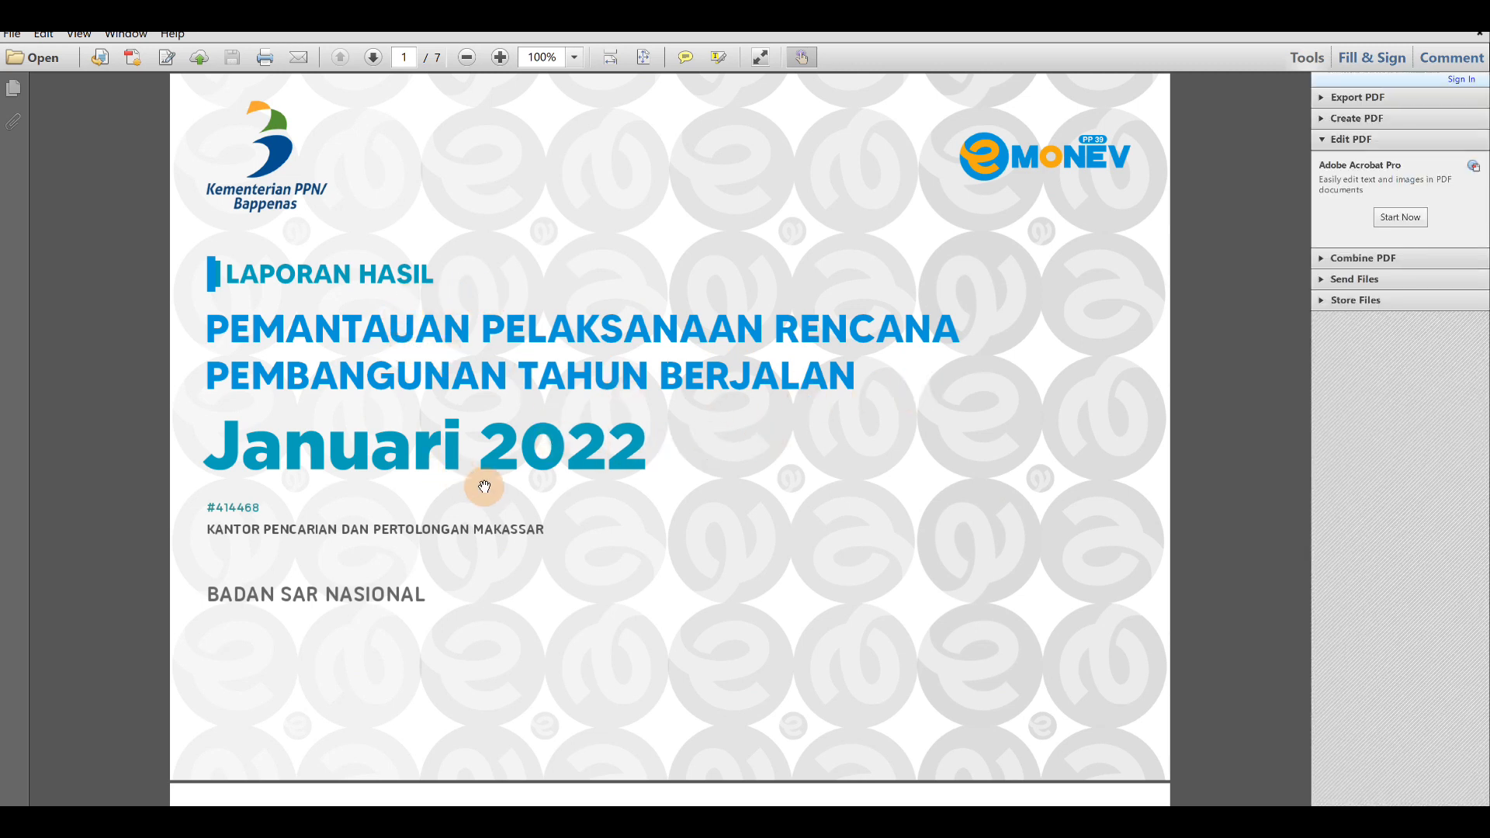
Examine the Rekap Rincian Output tables in the Januari 2022 PDF, including physical output, budget and implementation progress.
{"action": "scroll", "coordinate": [484, 486], "scroll_direction": "down", "scroll_amount": 1}
{"action": "scroll", "coordinate": [477, 458], "scroll_direction": "down", "scroll_amount": 4}
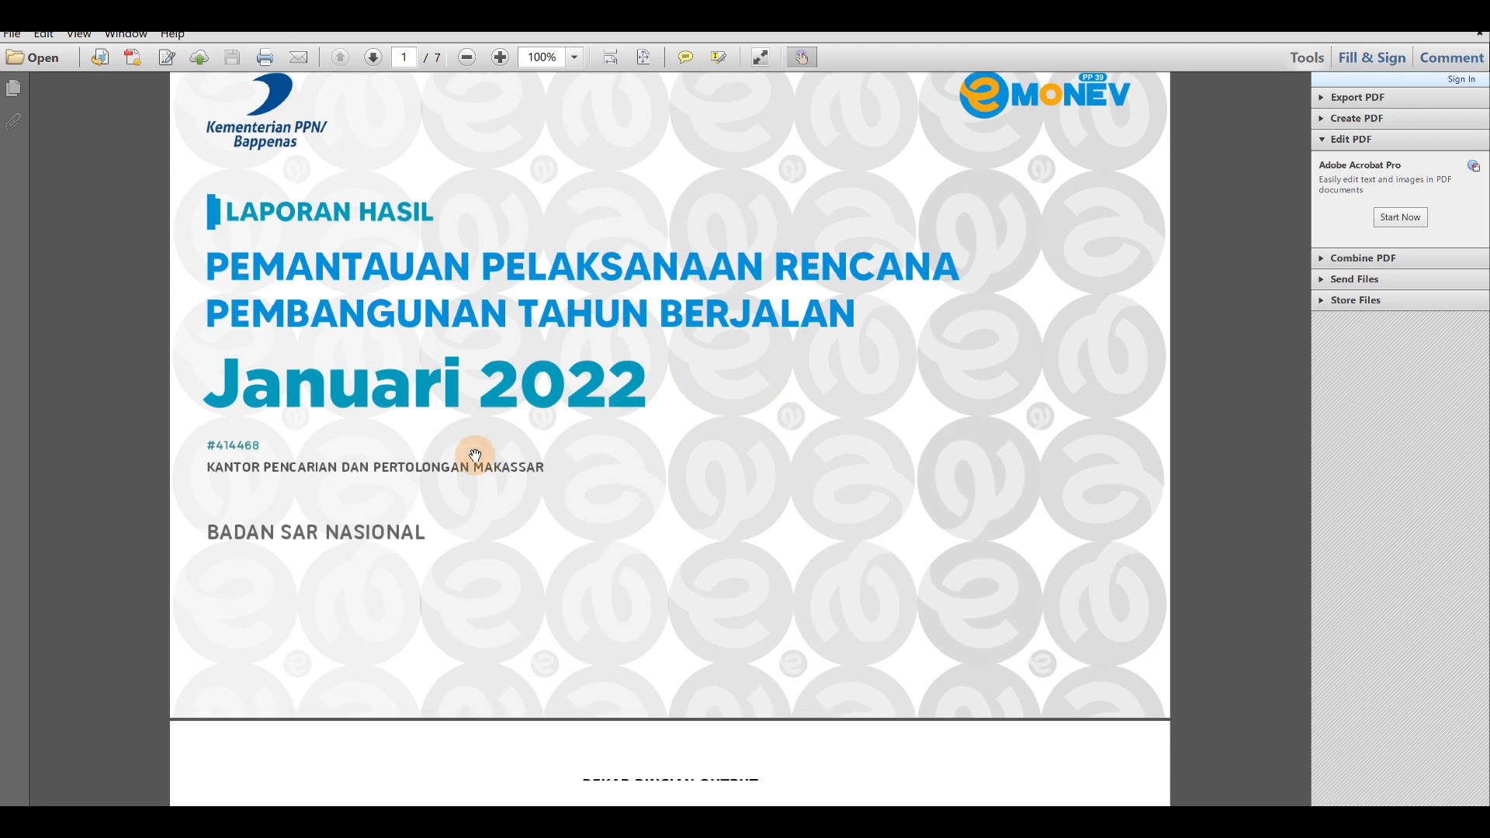
{"action": "scroll", "coordinate": [474, 442], "scroll_direction": "down", "scroll_amount": 5}
{"action": "scroll", "coordinate": [701, 575], "scroll_direction": "down", "scroll_amount": 5}
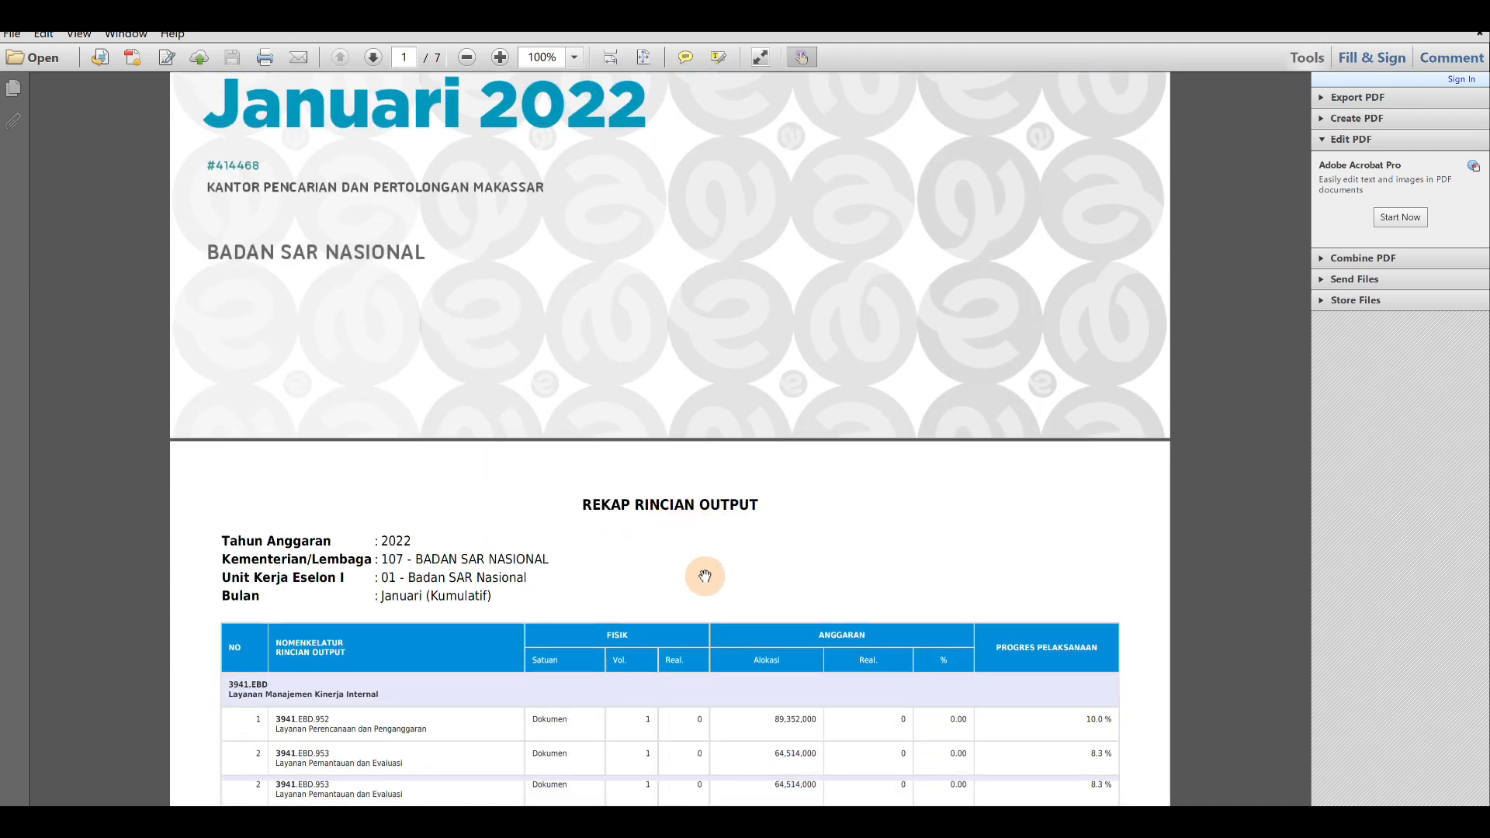
{"action": "scroll", "coordinate": [701, 583], "scroll_direction": "down", "scroll_amount": 7}
{"action": "scroll", "coordinate": [834, 504], "scroll_direction": "down", "scroll_amount": 2}
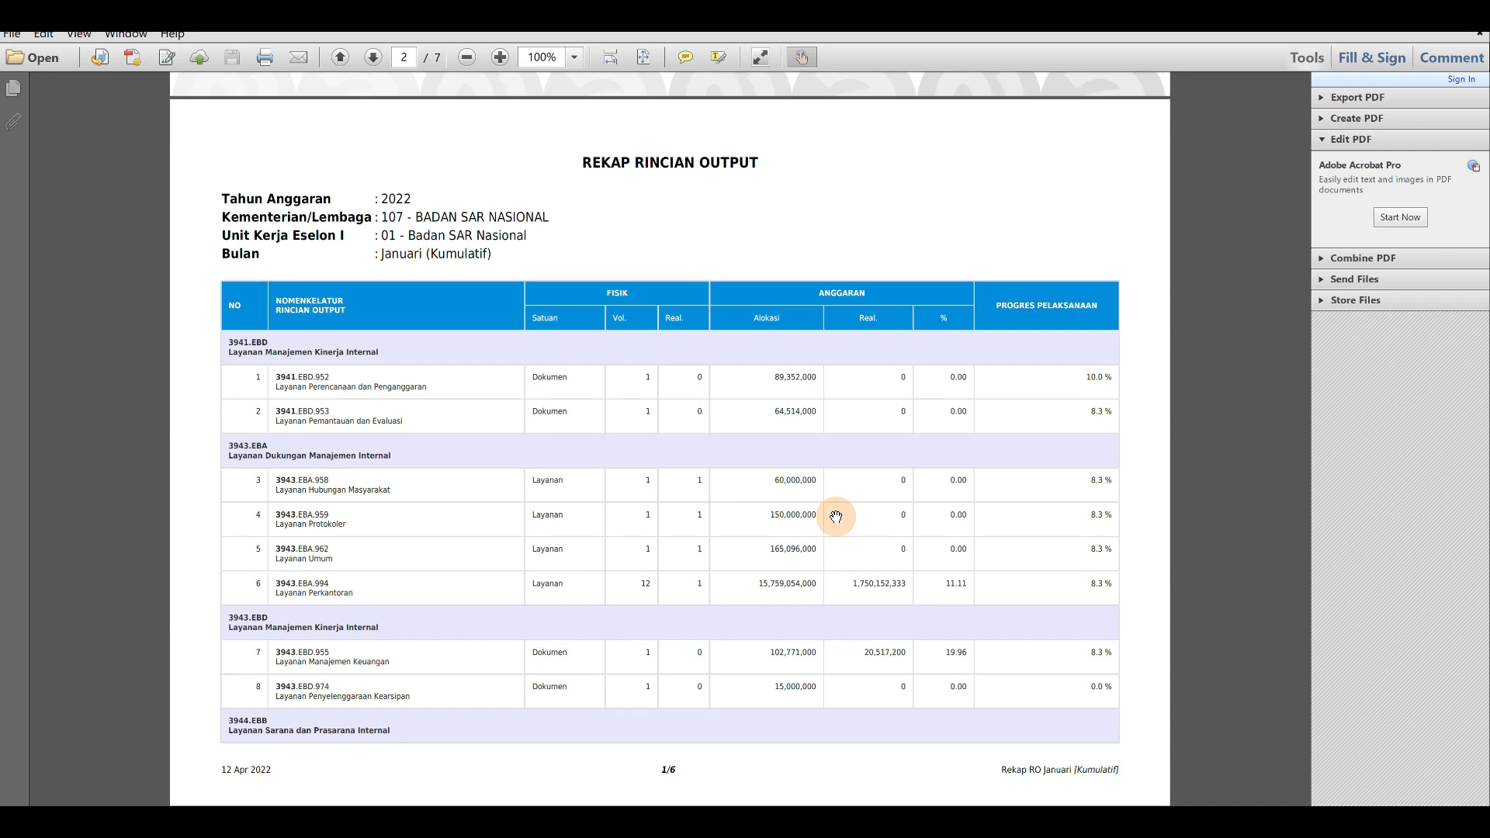
{"action": "scroll", "coordinate": [837, 528], "scroll_direction": "down", "scroll_amount": 4}
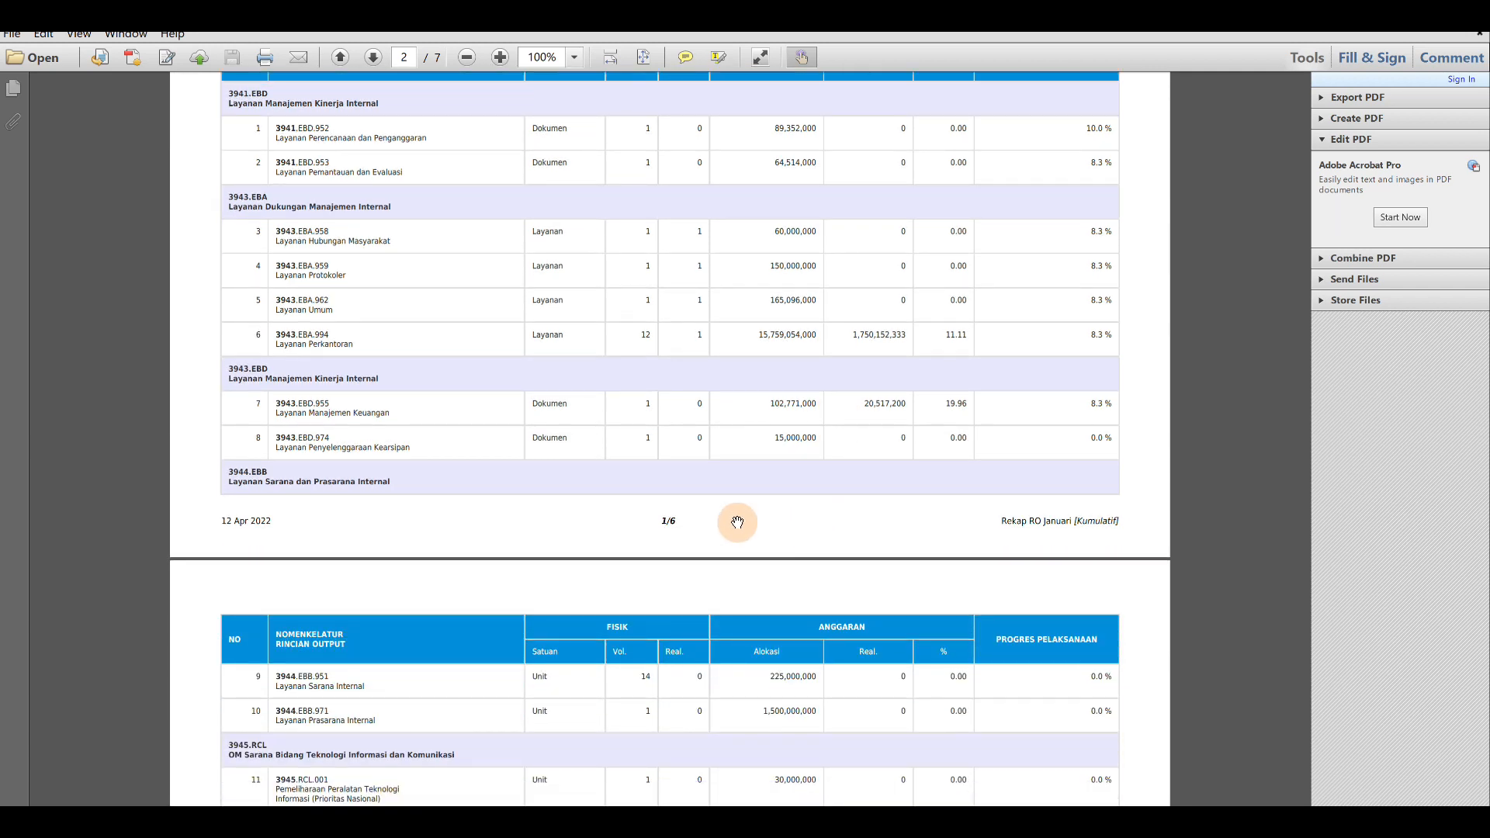
{"action": "scroll", "coordinate": [964, 500], "scroll_direction": "down", "scroll_amount": 5}
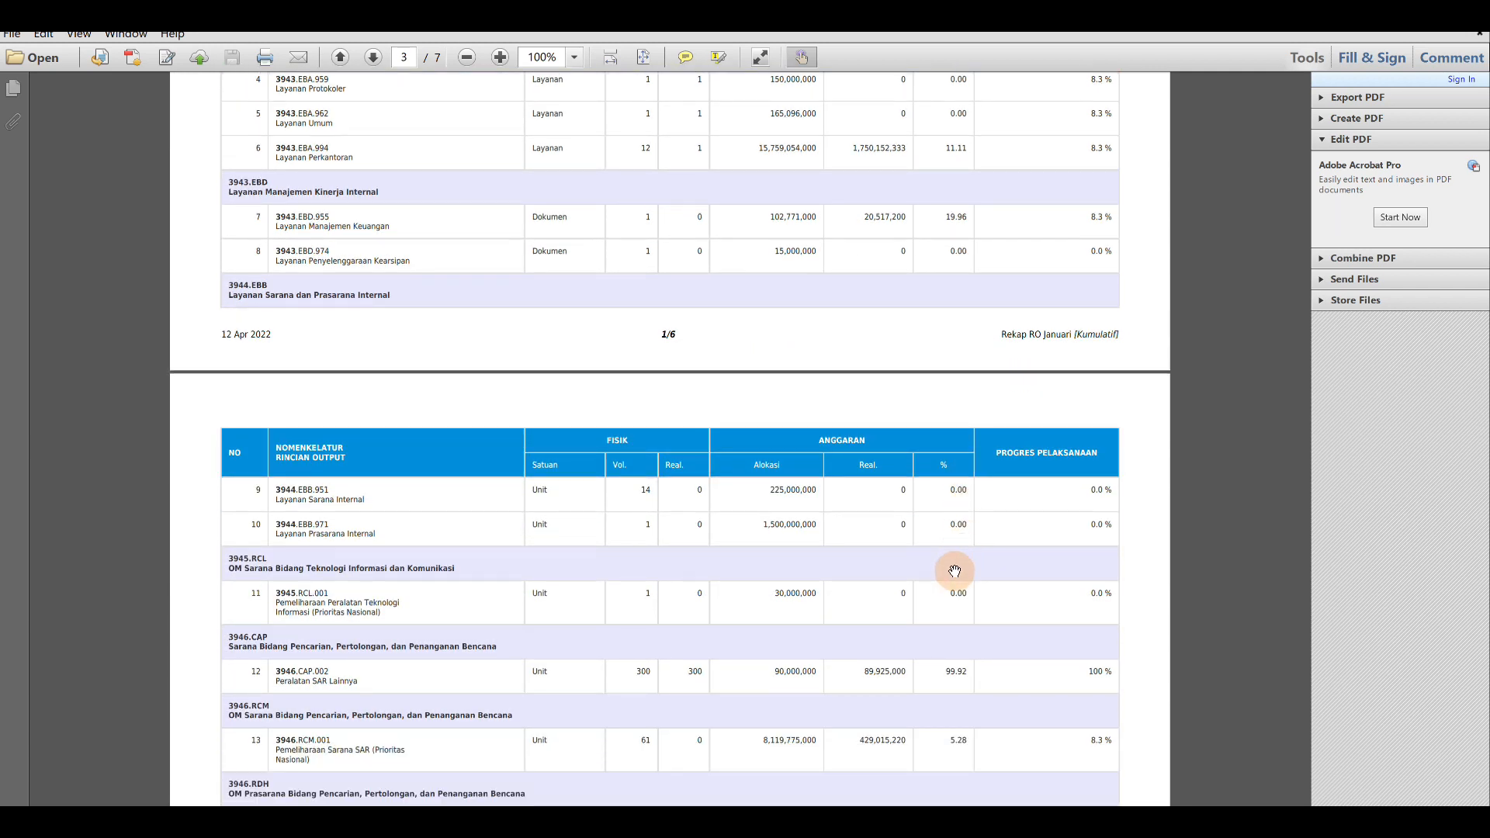
{"action": "scroll", "coordinate": [948, 586], "scroll_direction": "down", "scroll_amount": 2}
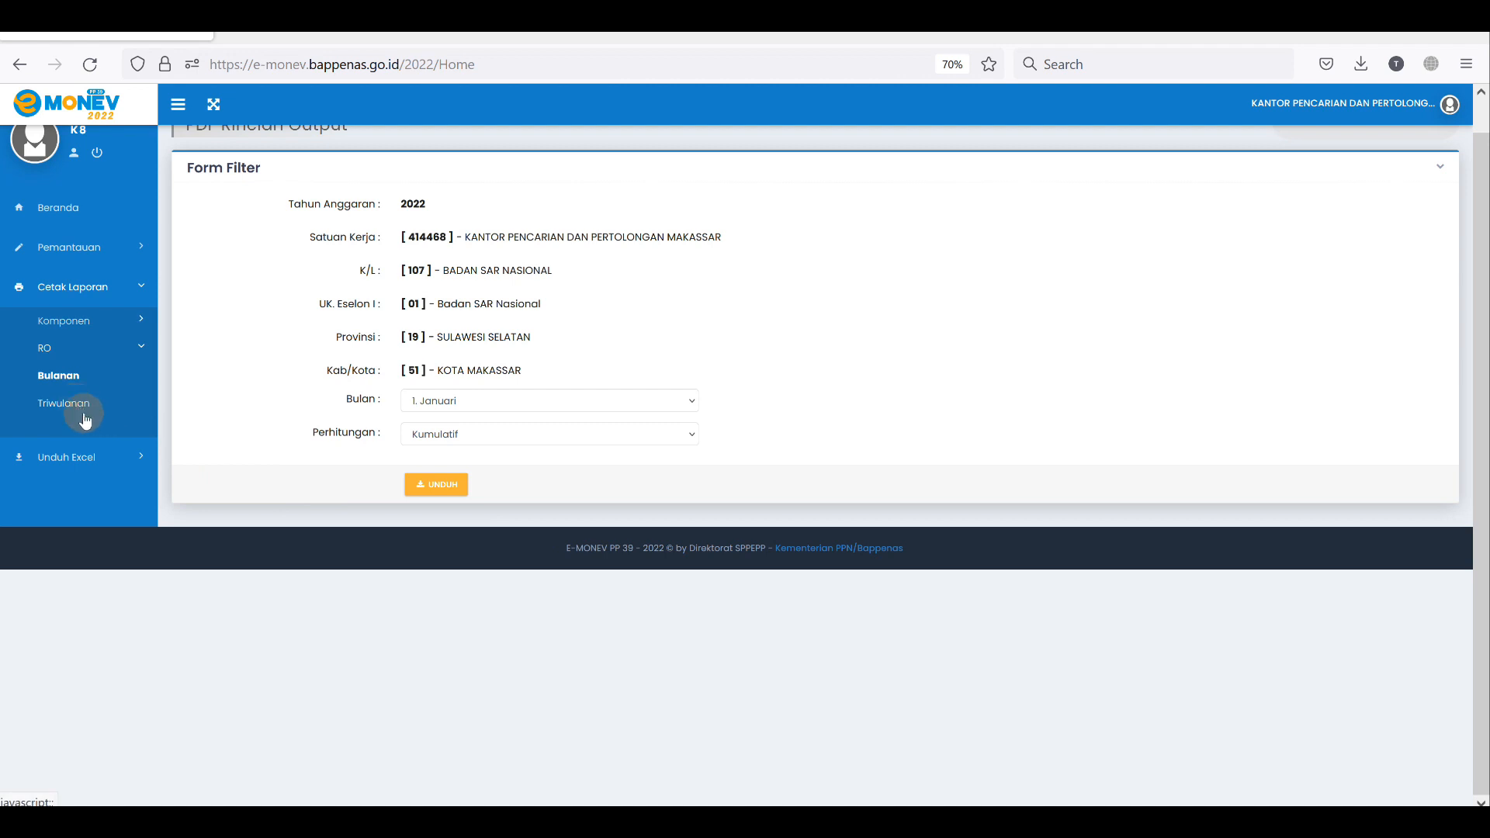
Return to e-Monev in the browser and show the Excel download options for Komponen and RO.
{"action": "left_click", "coordinate": [143, 459]}
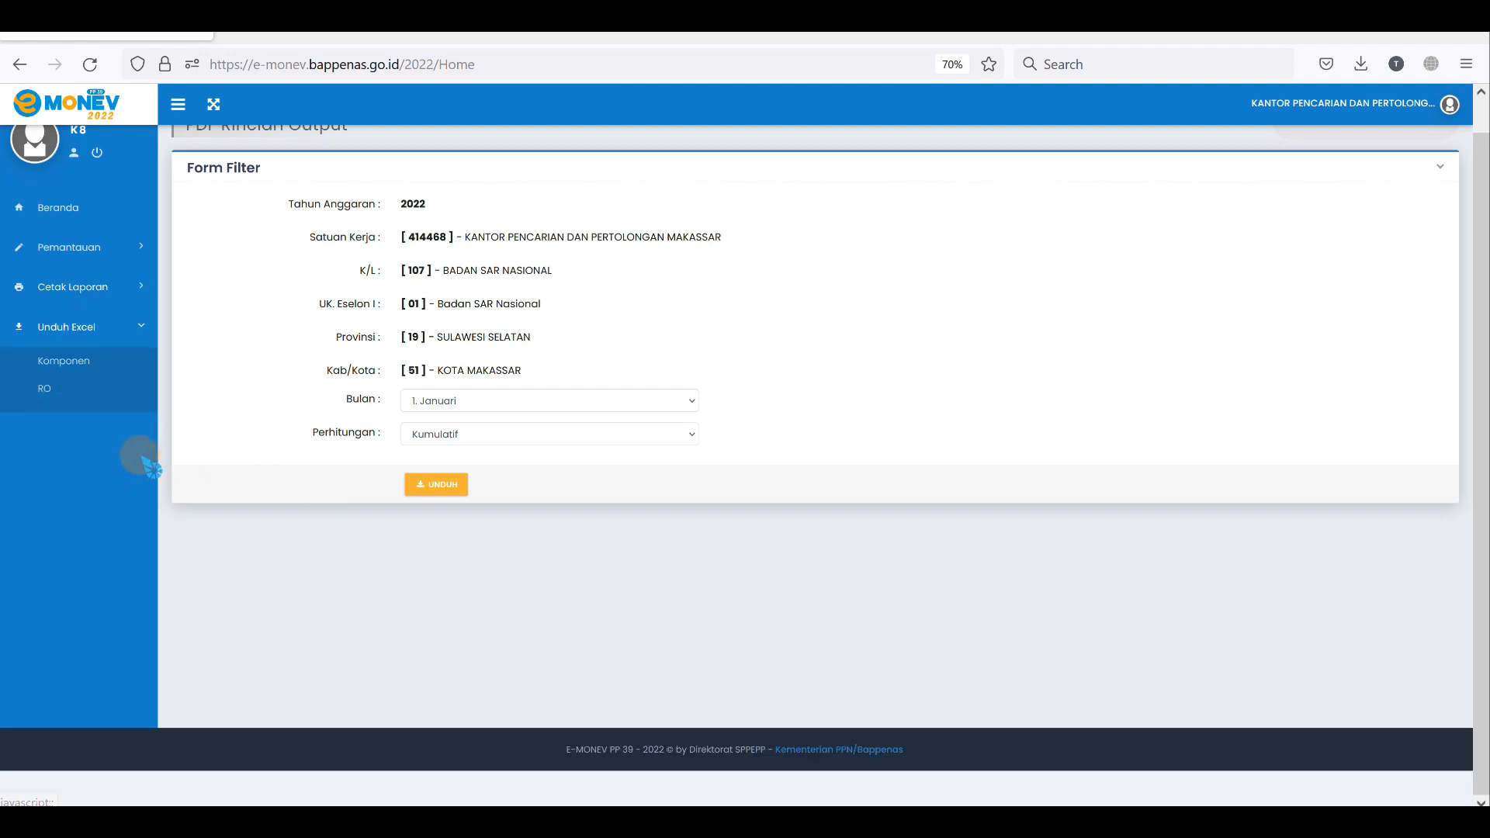
{"action": "left_click", "coordinate": [84, 379]}
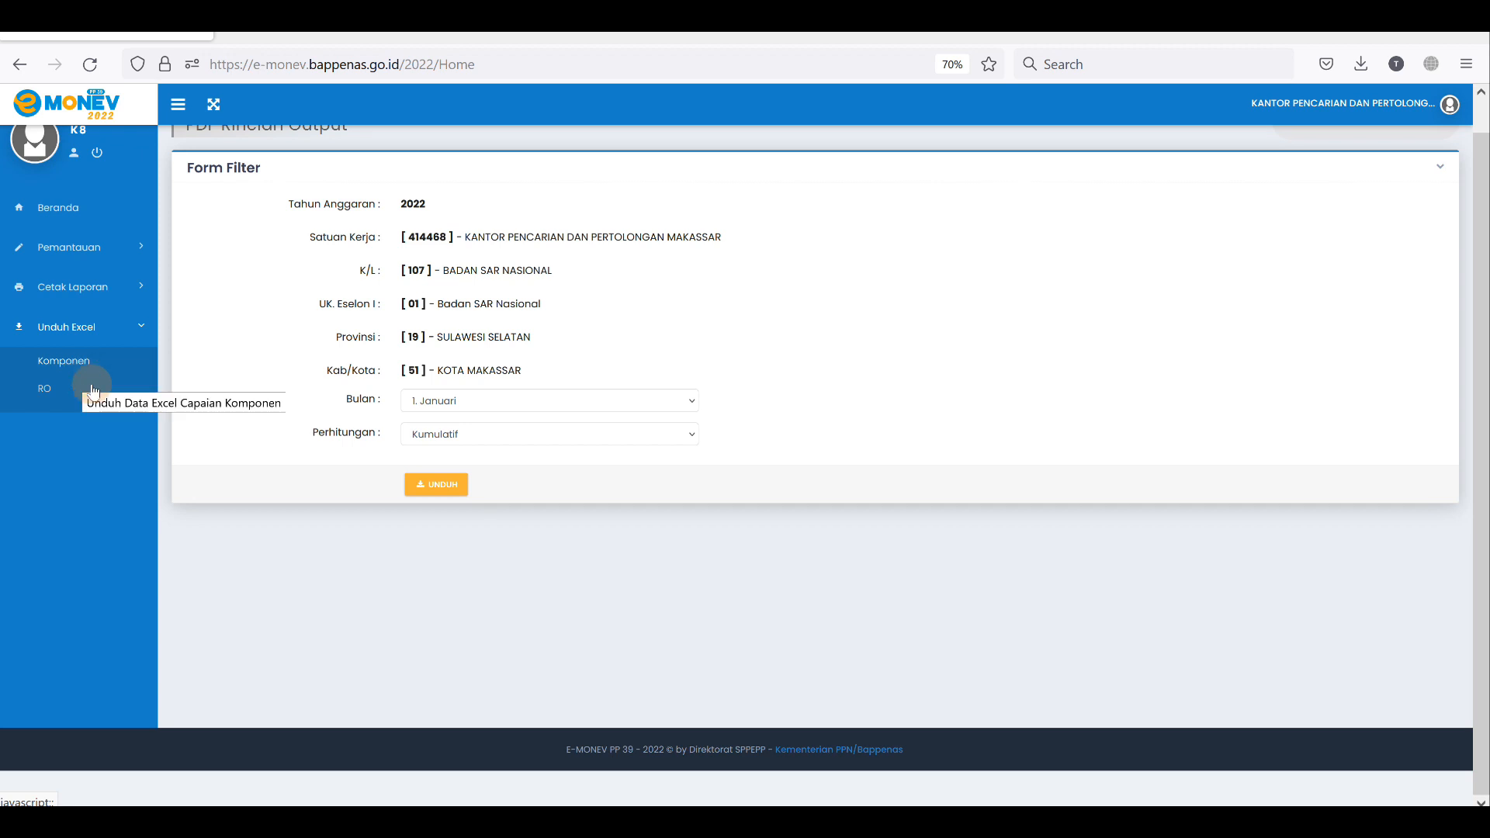